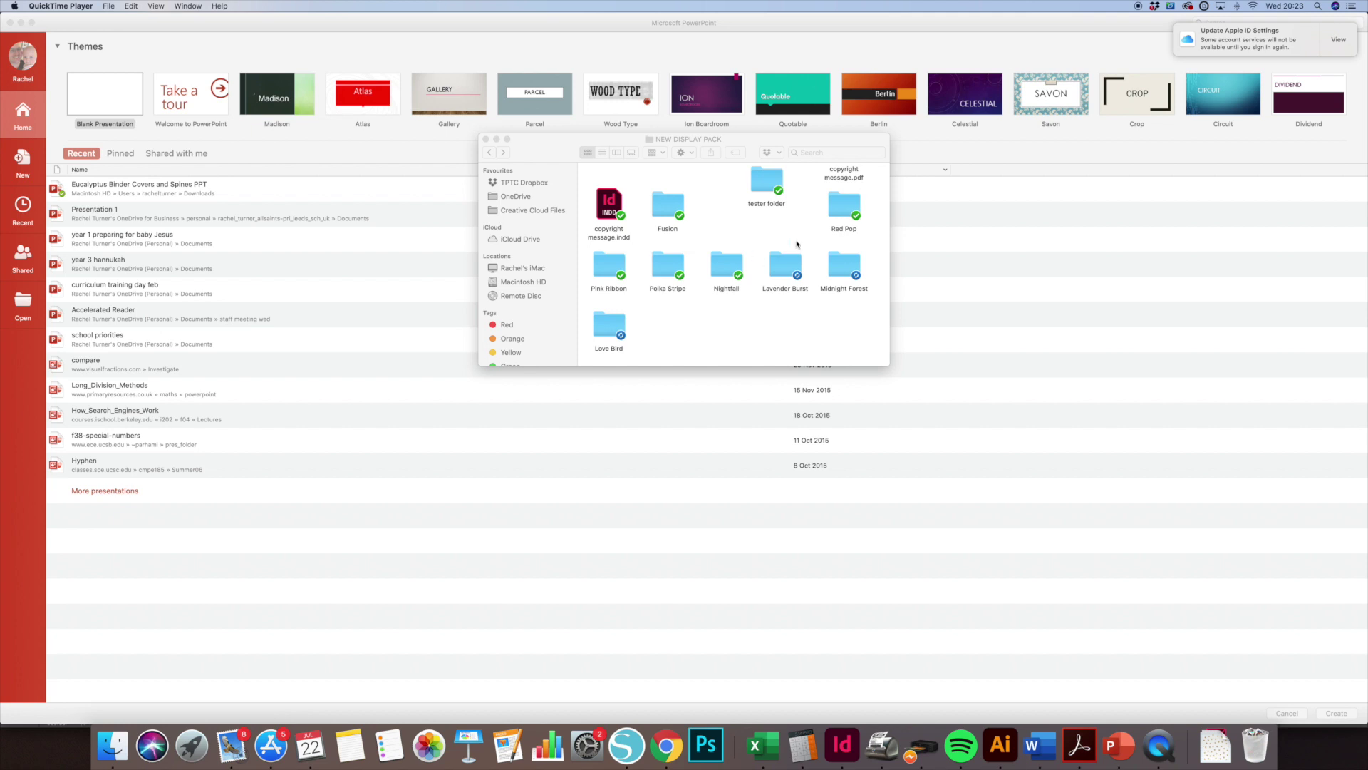
# Open the Red Pop folder and enlarge its window so all 14 PDFs show.
pyautogui.doubleClick(834, 224)
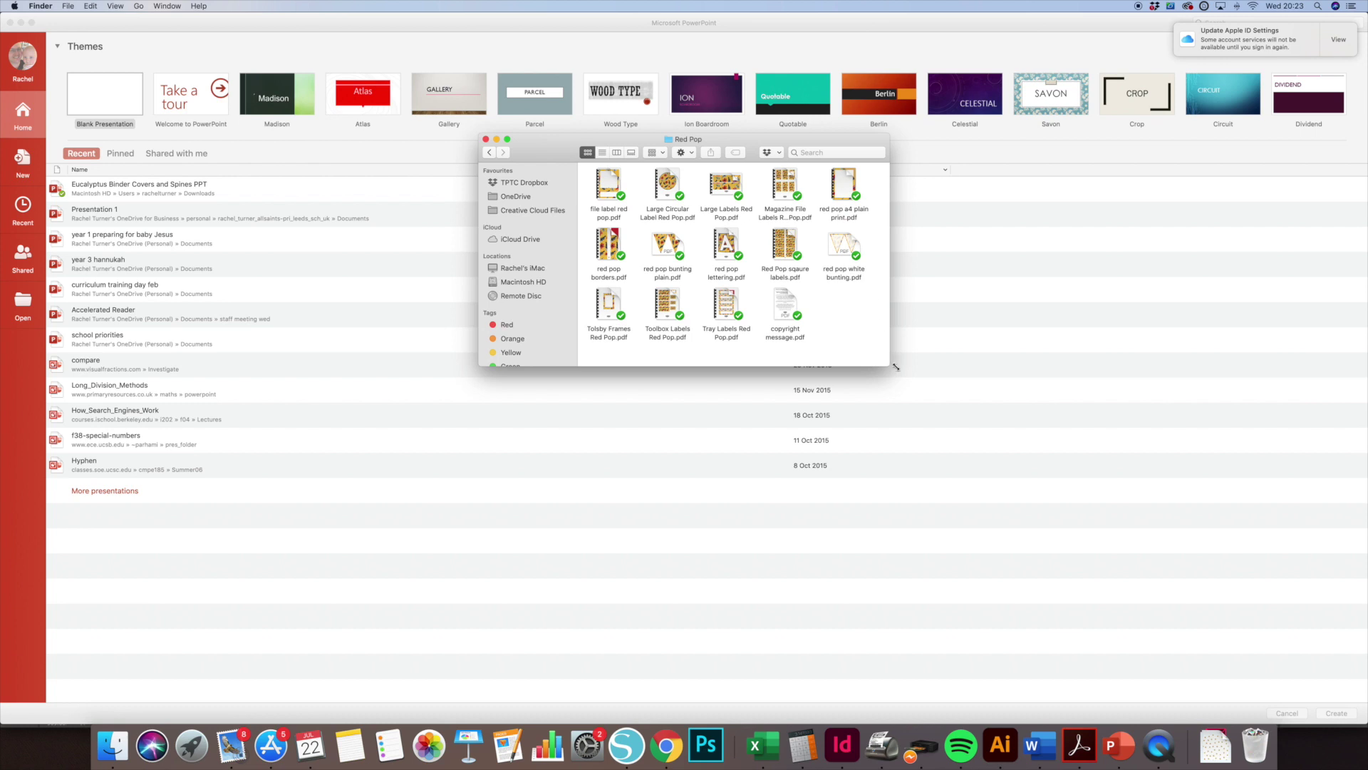
pyautogui.moveTo(890, 357); pyautogui.dragTo(1064, 529)
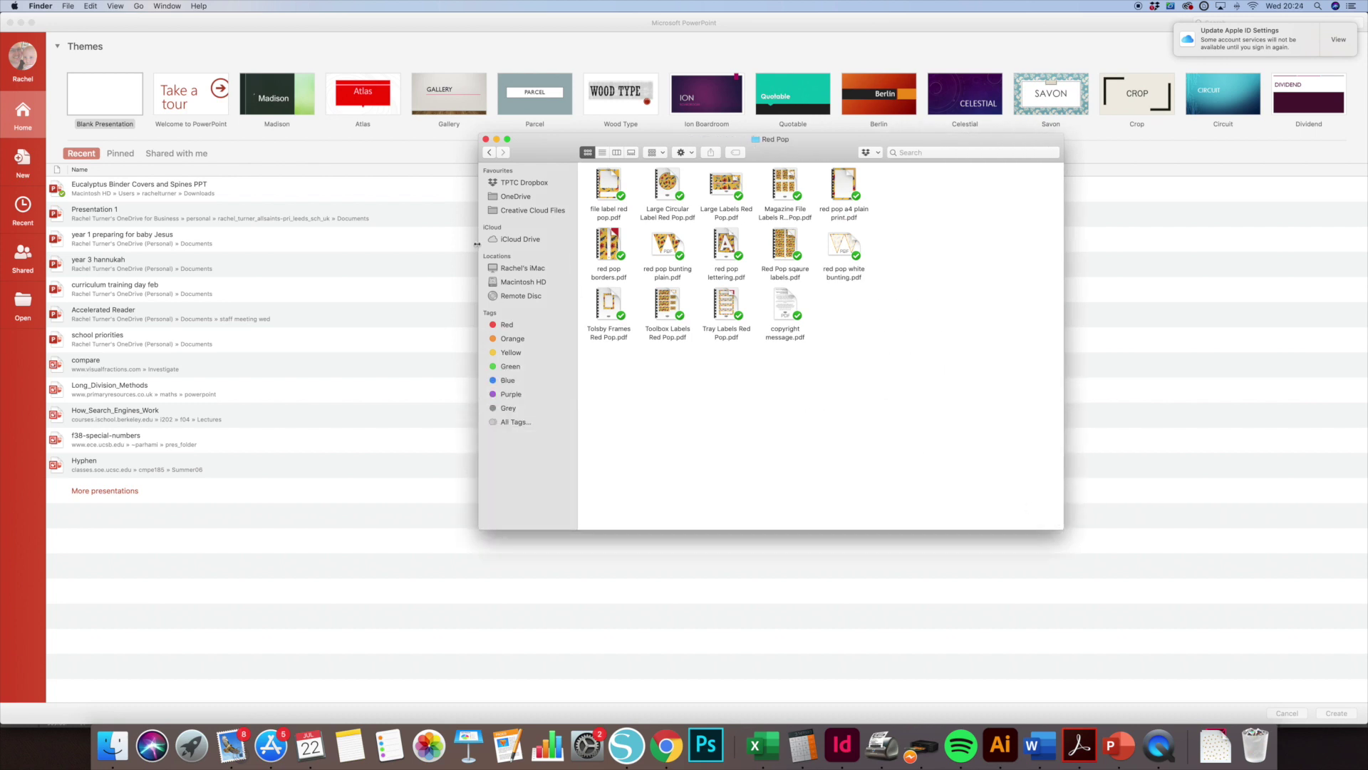
pyautogui.moveTo(477, 244); pyautogui.dragTo(324, 244)
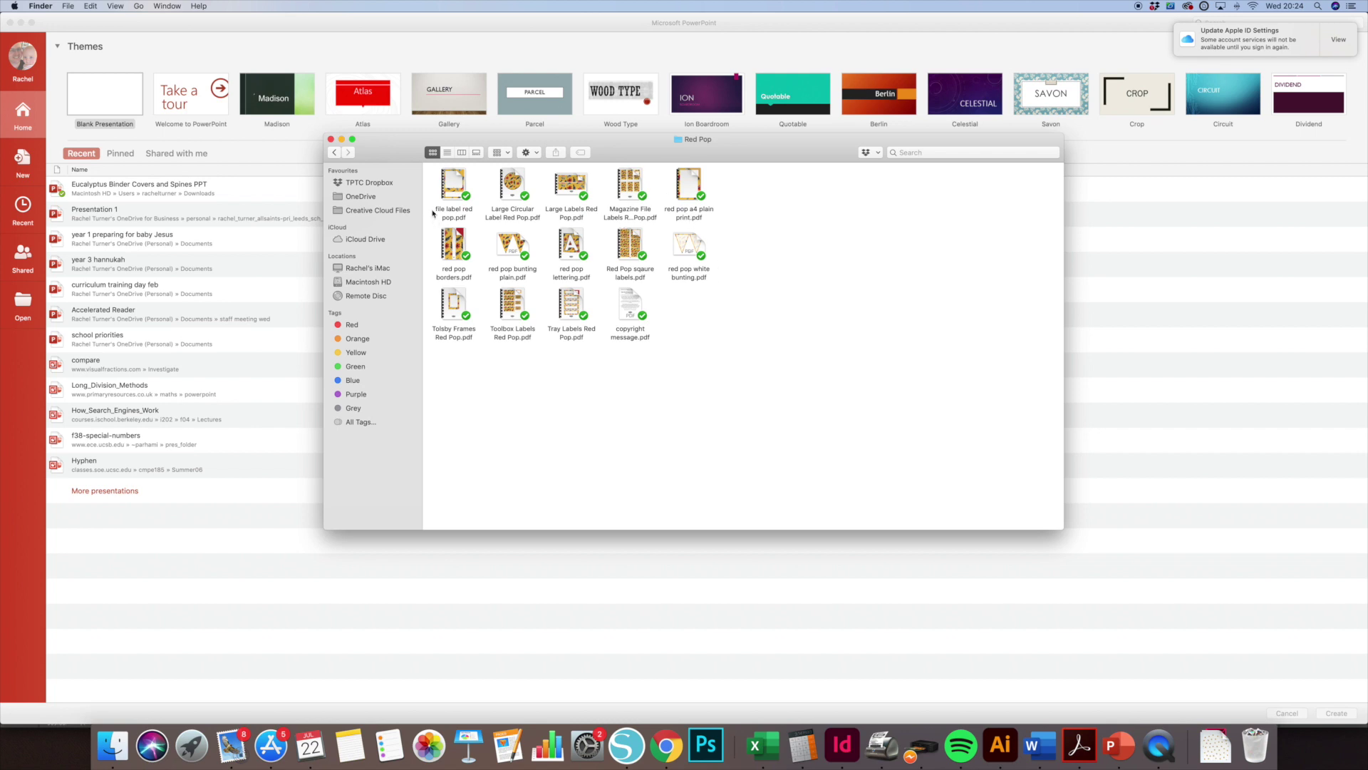
pyautogui.doubleClick(452, 185)
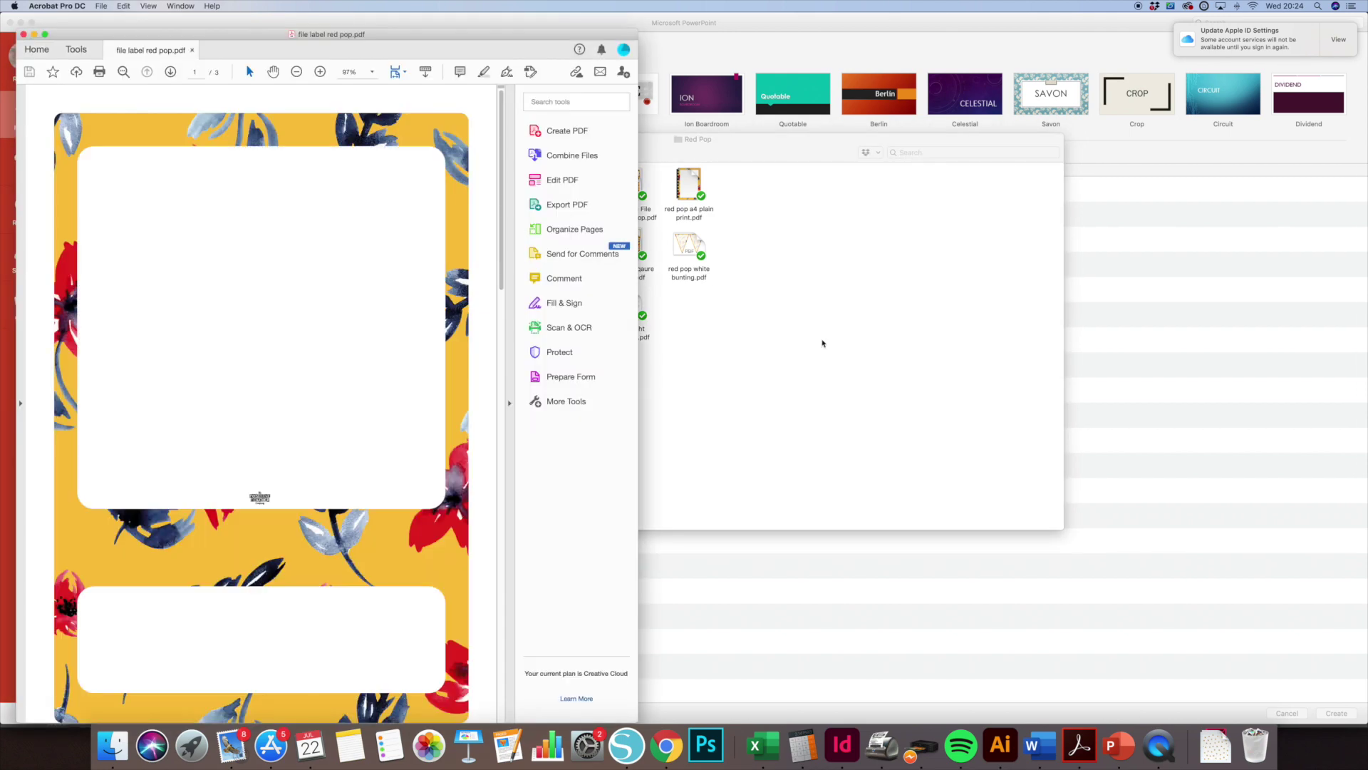
pyautogui.moveTo(484, 33); pyautogui.dragTo(690, 6)
pyautogui.moveTo(709, 93); pyautogui.dragTo(705, 451)
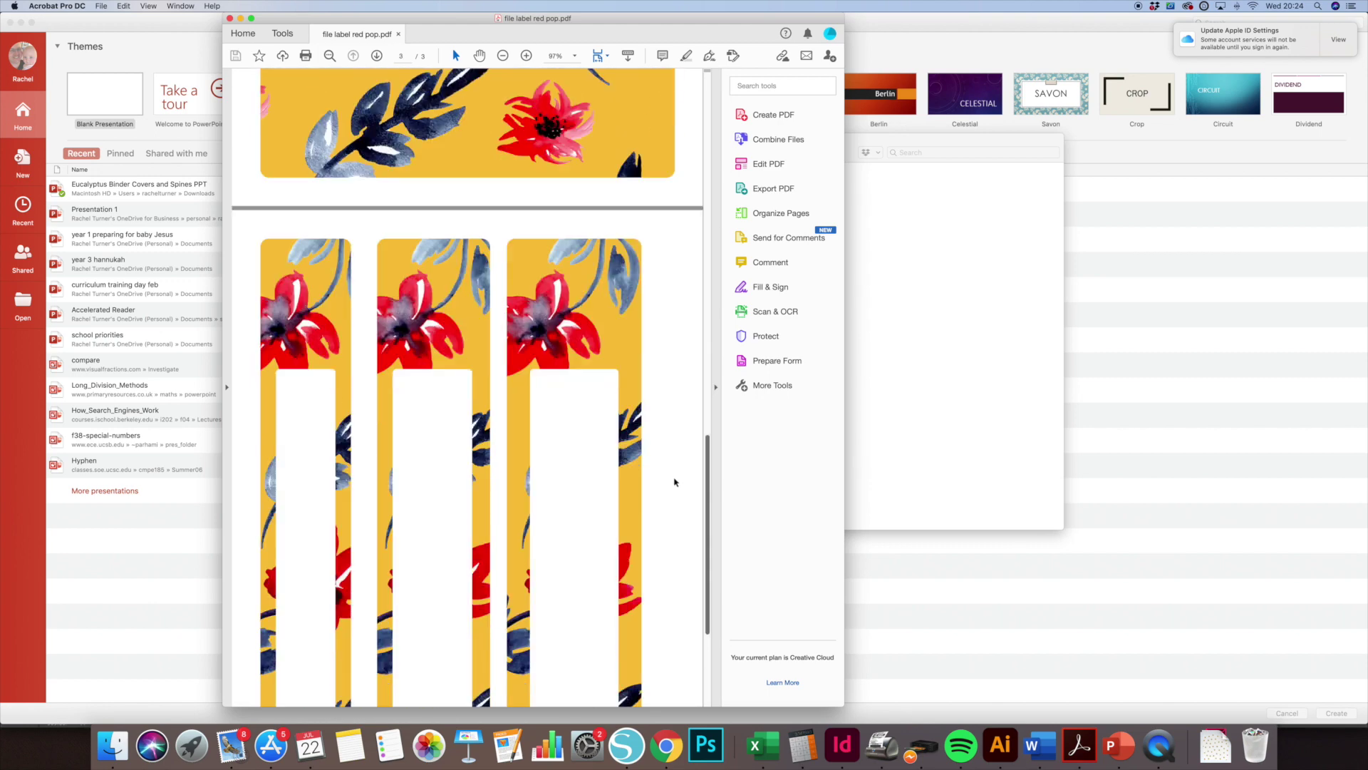
pyautogui.scroll(-5, 675, 482)
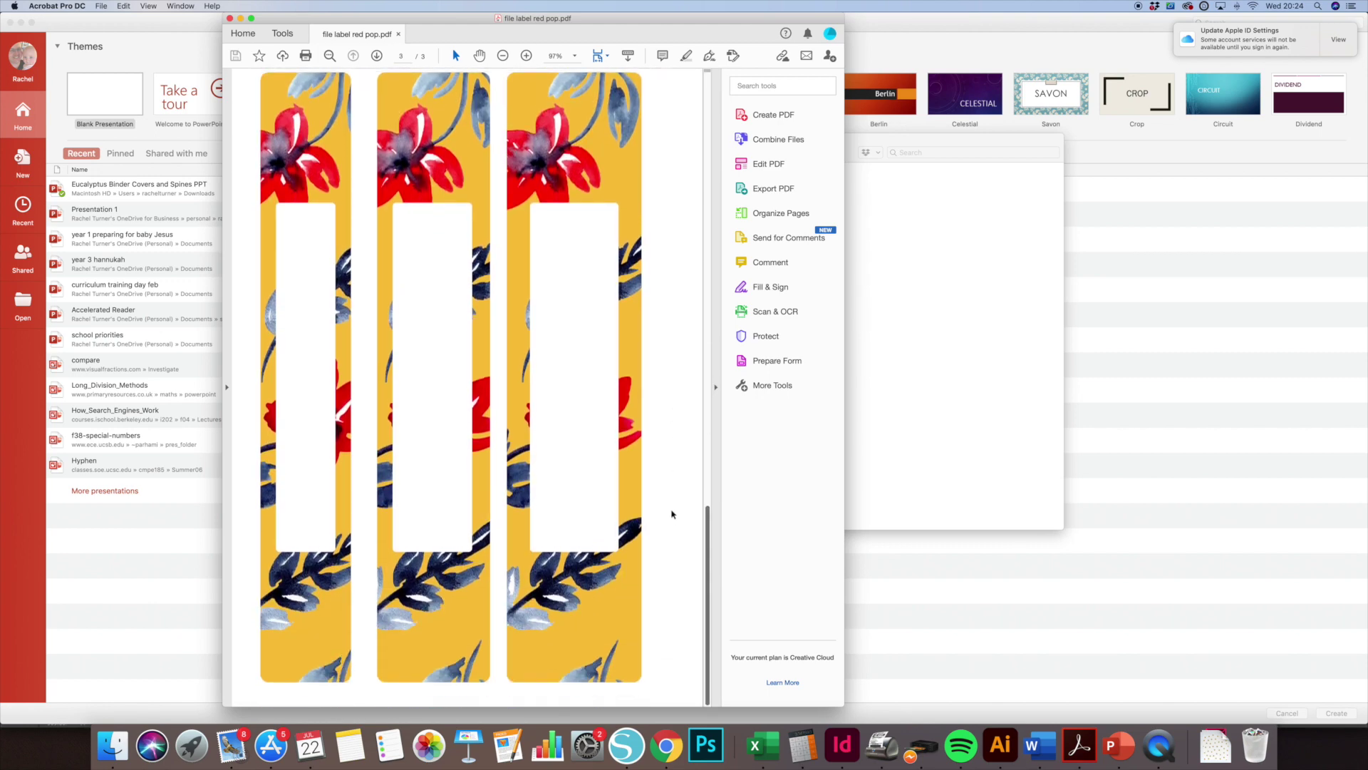
pyautogui.moveTo(707, 514); pyautogui.dragTo(715, 125)
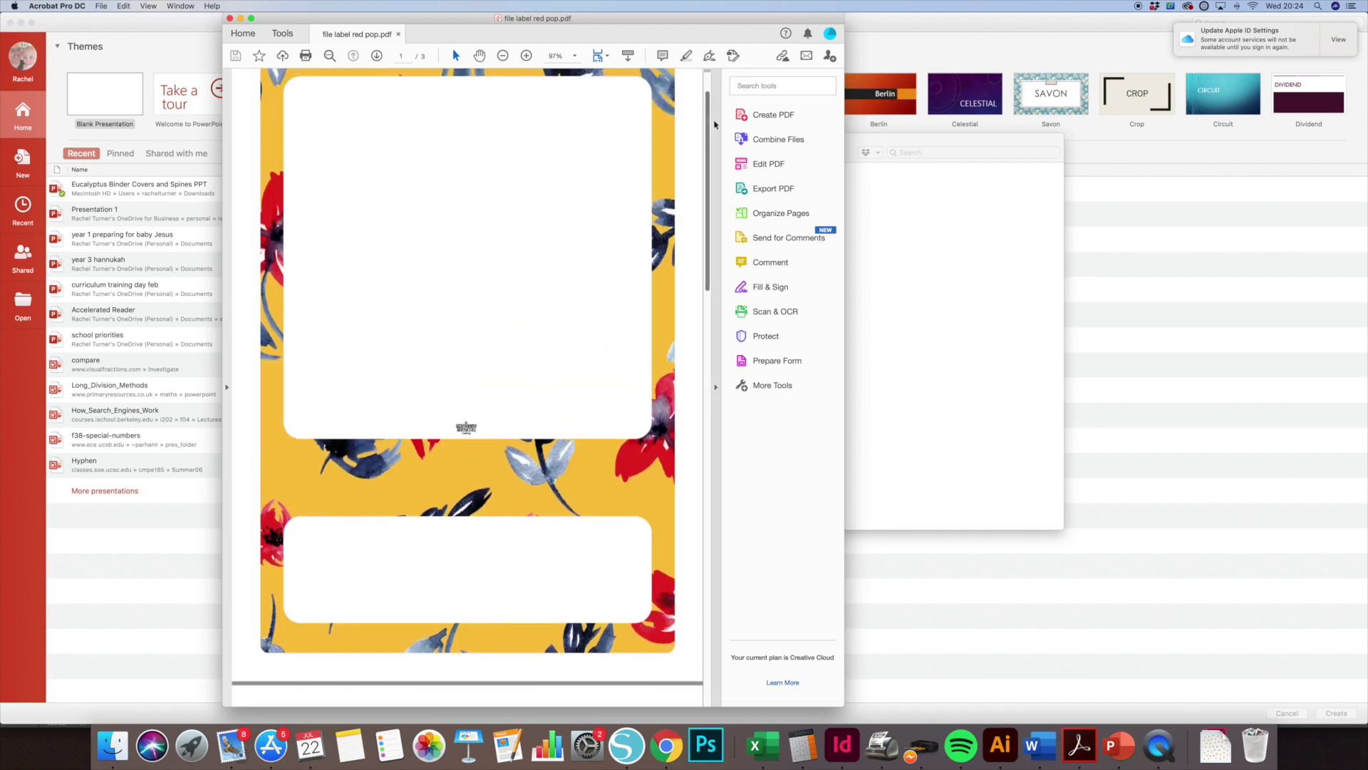
pyautogui.scroll(2, 437, 168)
pyautogui.click(312, 180)
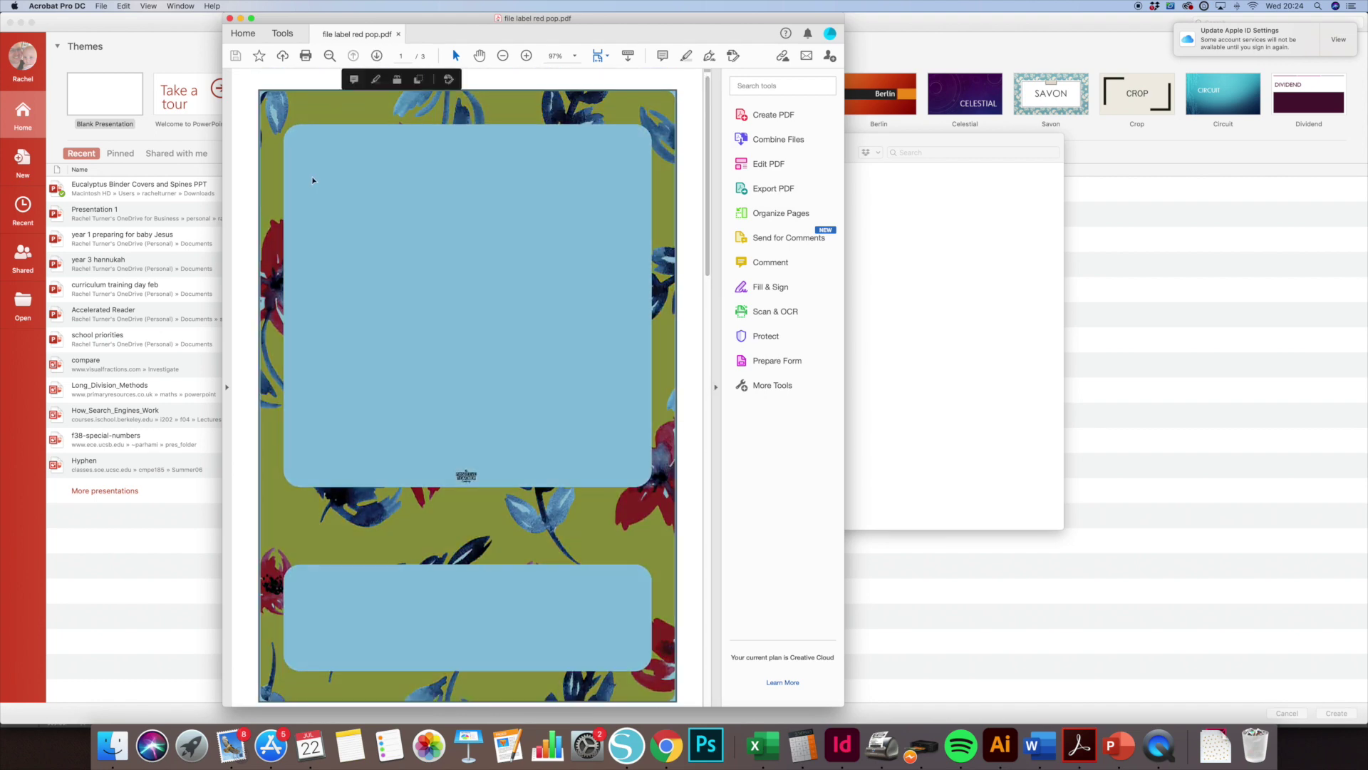
pyautogui.click(349, 205)
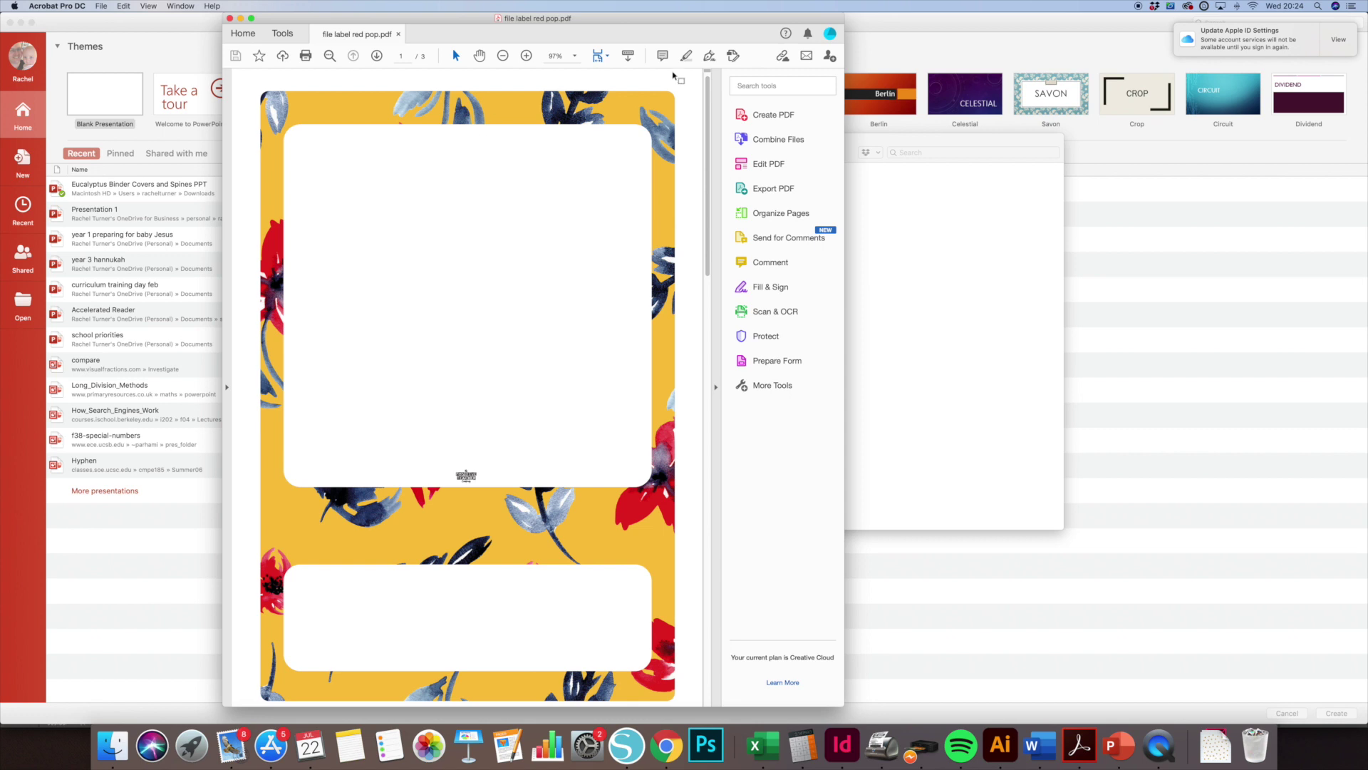
pyautogui.click(229, 17)
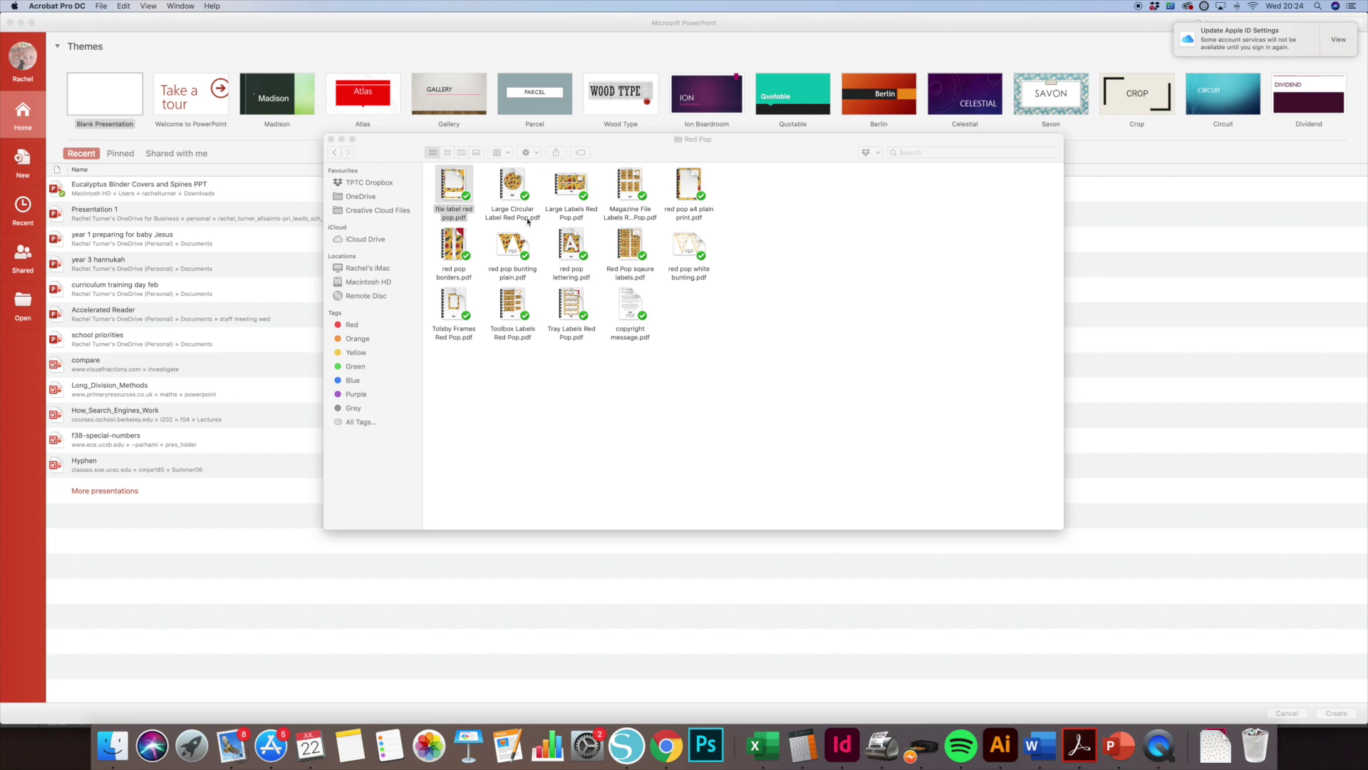
# Export file label red pop.pdf's pages as PNGs named 'file label red pop editable' to iCloud Drive.
pyautogui.doubleClick(454, 180)
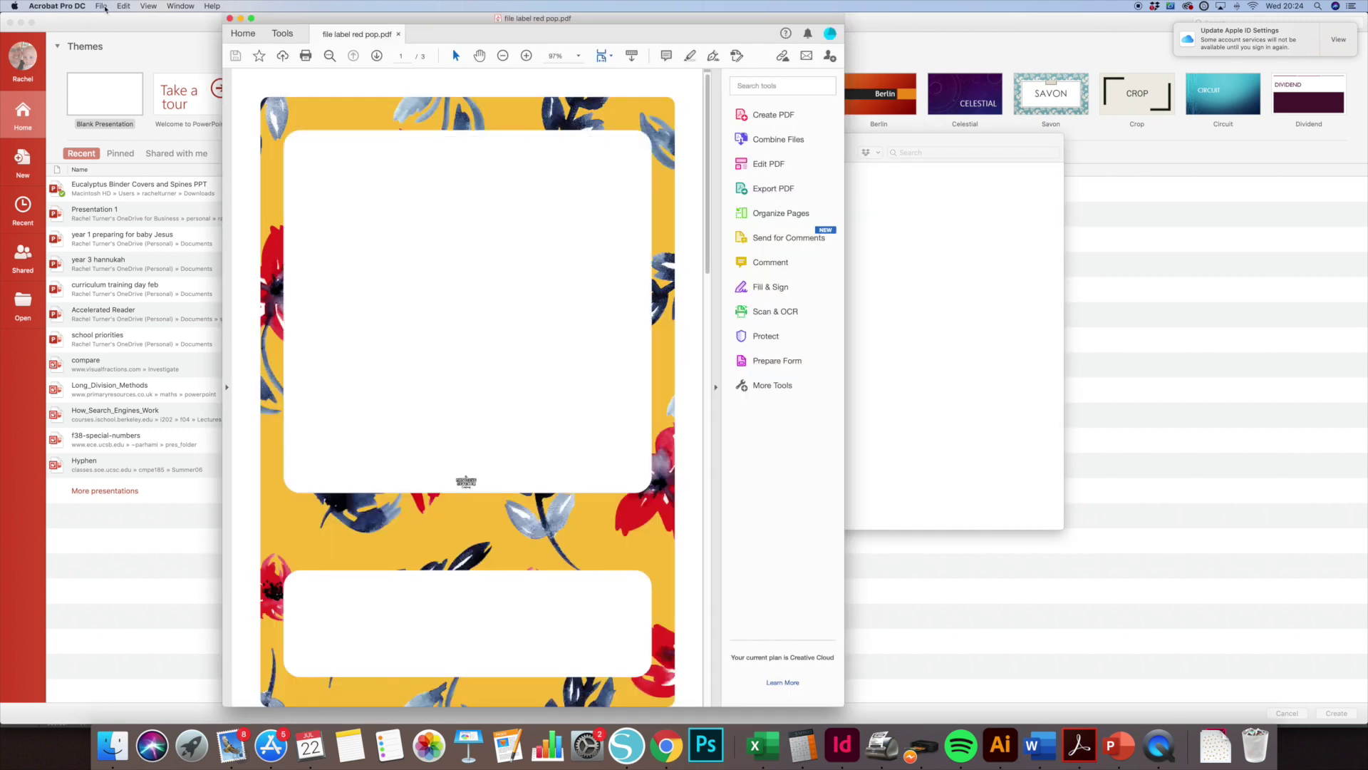
pyautogui.click(101, 6)
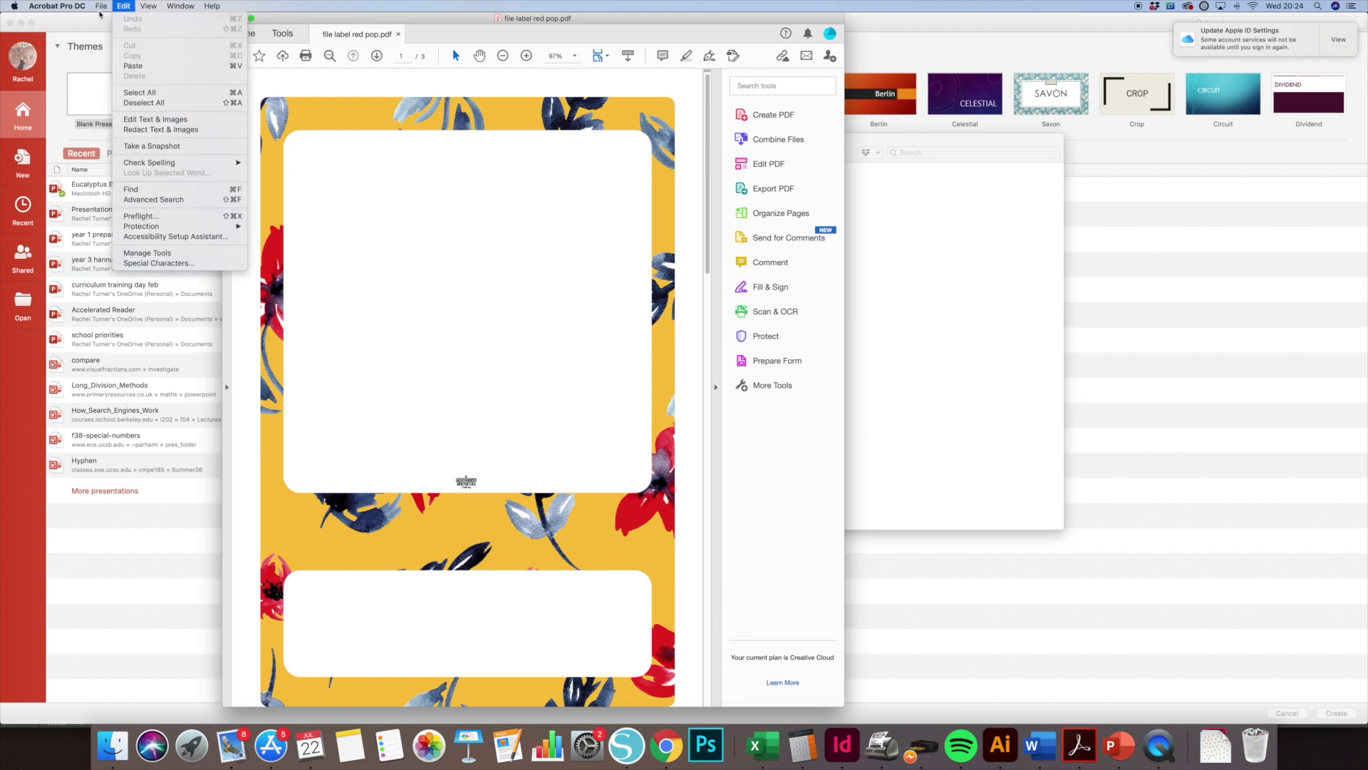
pyautogui.moveTo(131, 106)
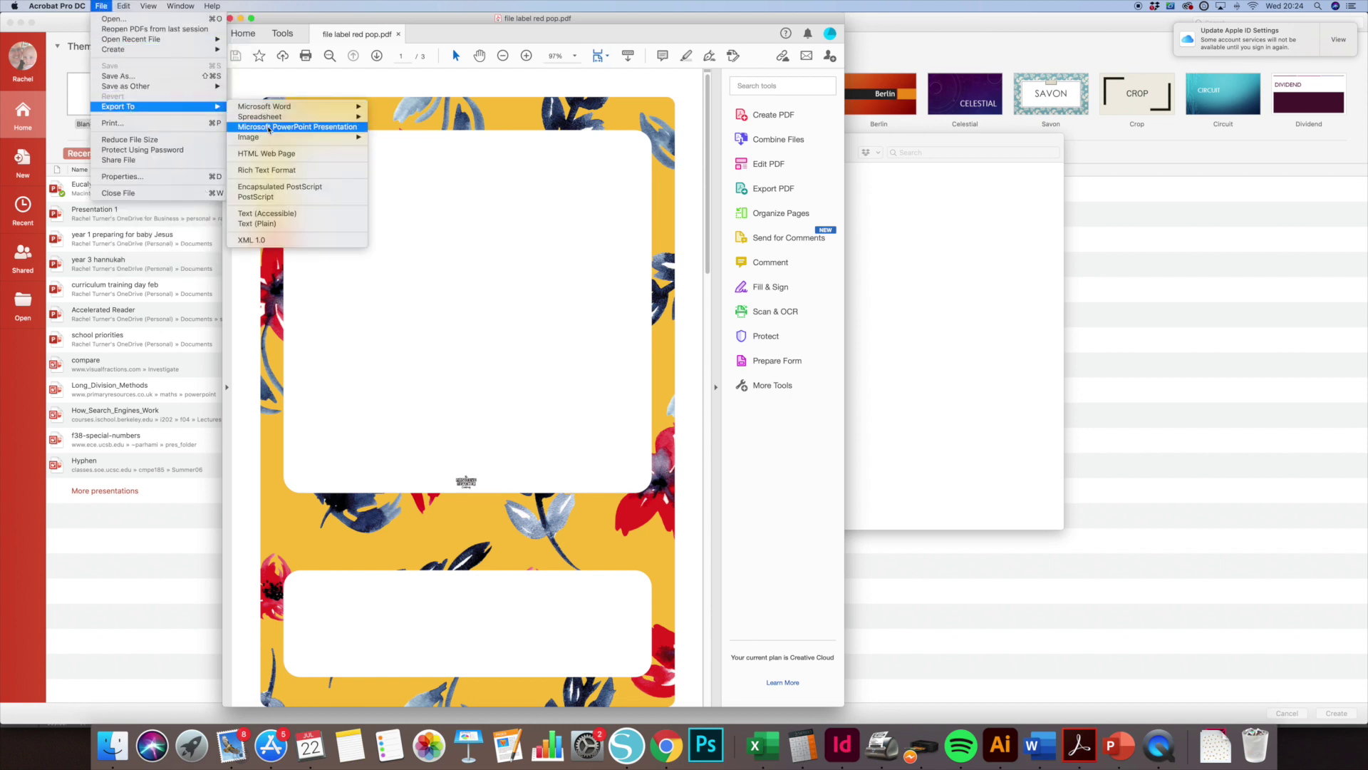
pyautogui.moveTo(342, 137)
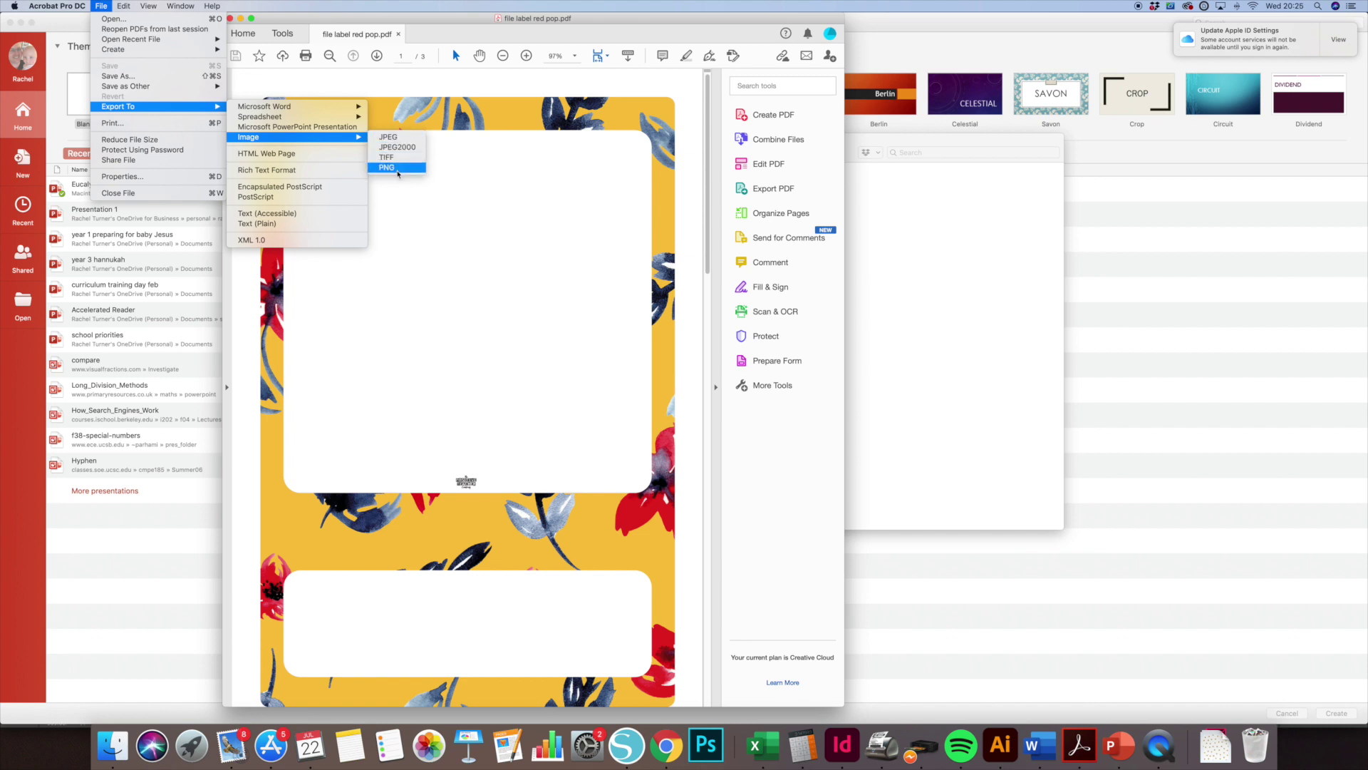
pyautogui.click(397, 168)
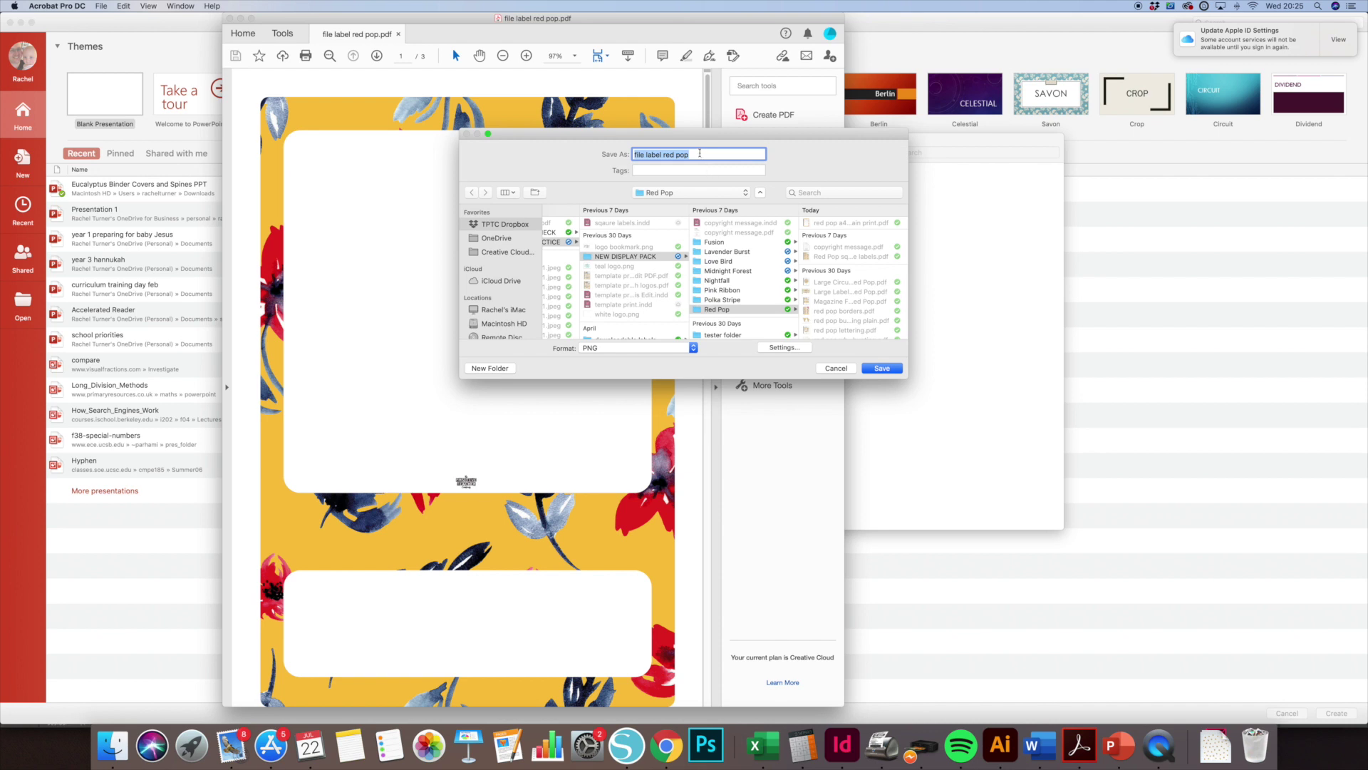
pyautogui.click(501, 281)
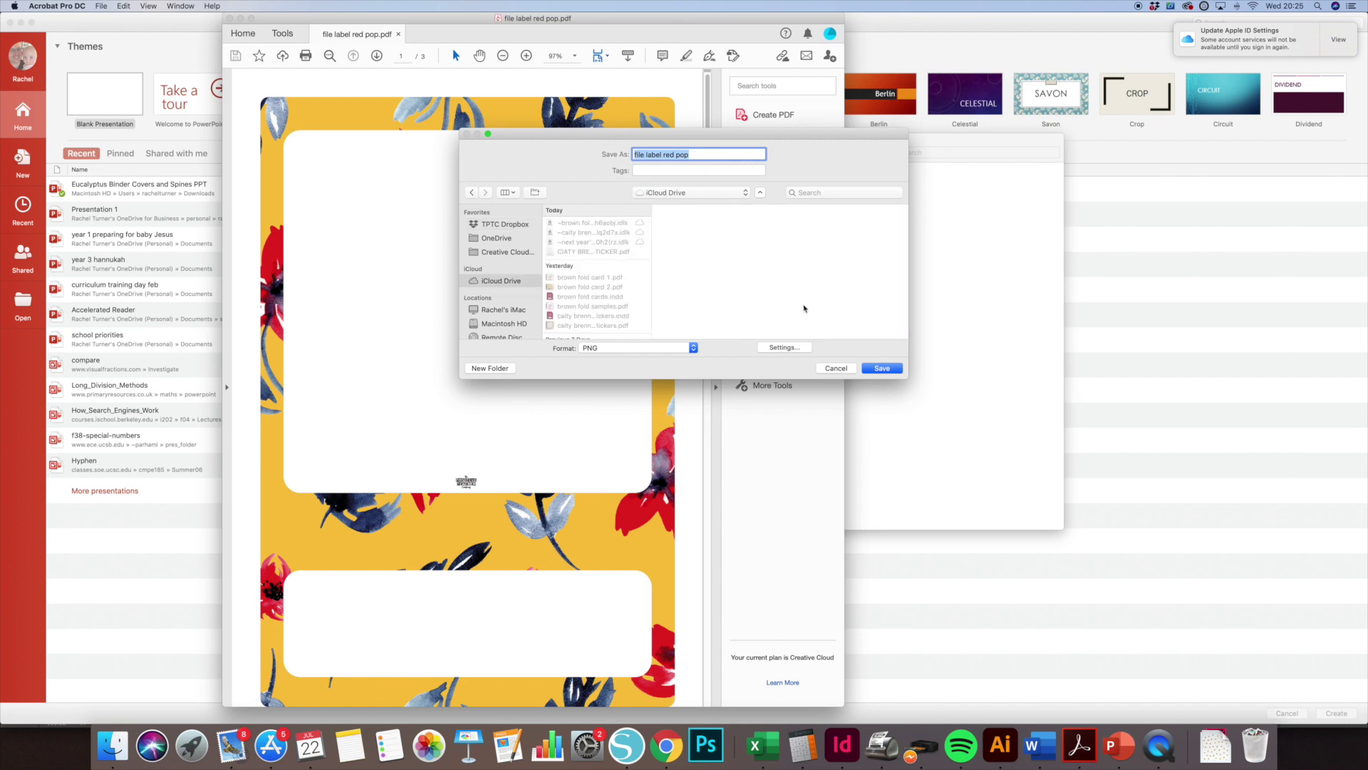
pyautogui.press('Right')
pyautogui.write('editable')
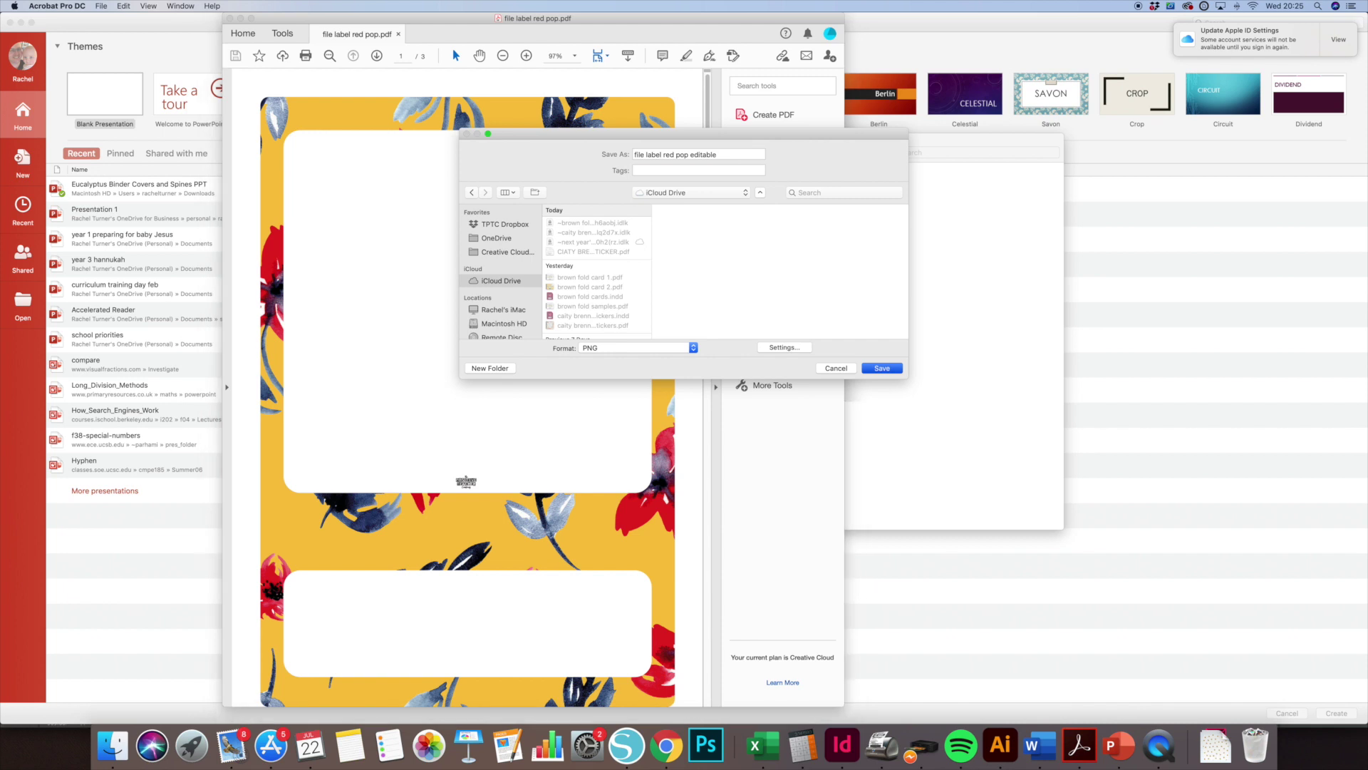
pyautogui.press('Return')
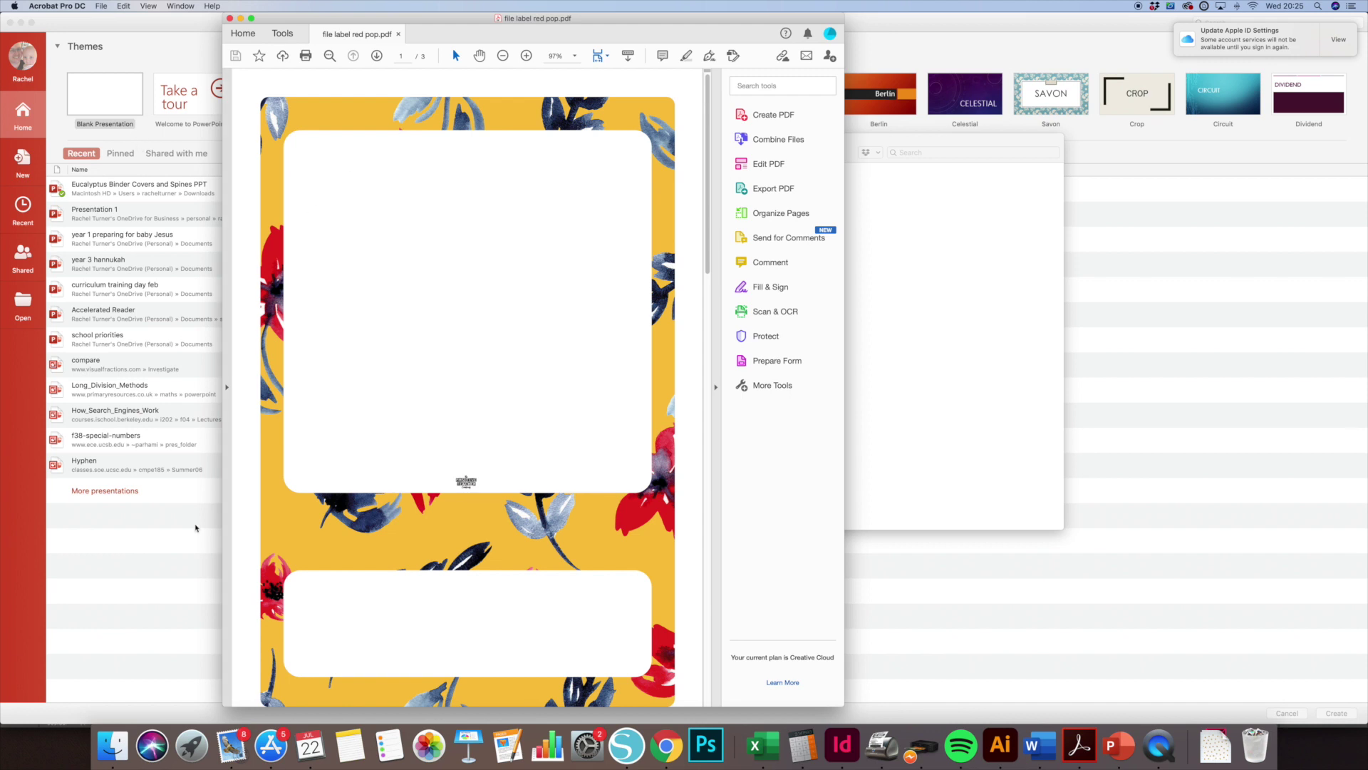
# Create a blank presentation, Presentation1, and make its window full screen.
pyautogui.click(168, 547)
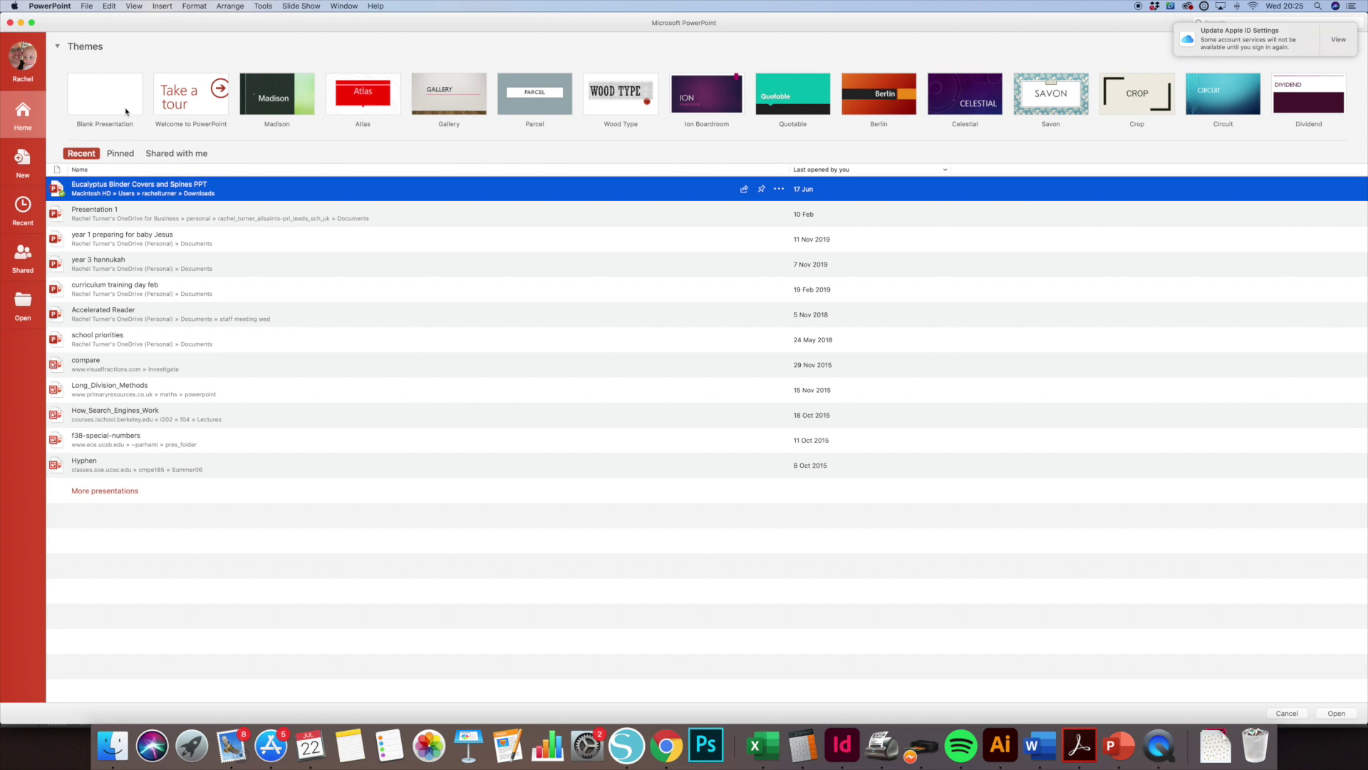
pyautogui.click(127, 112)
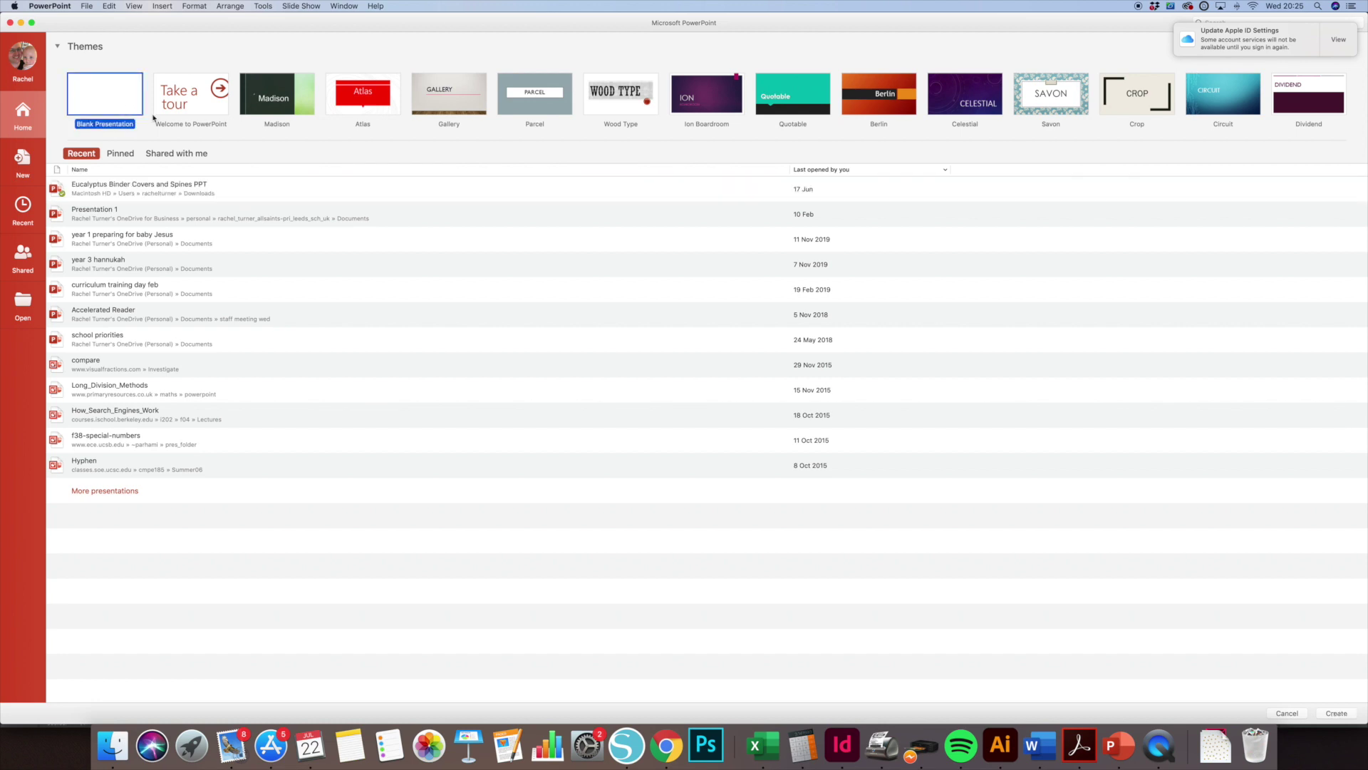
pyautogui.press('Return')
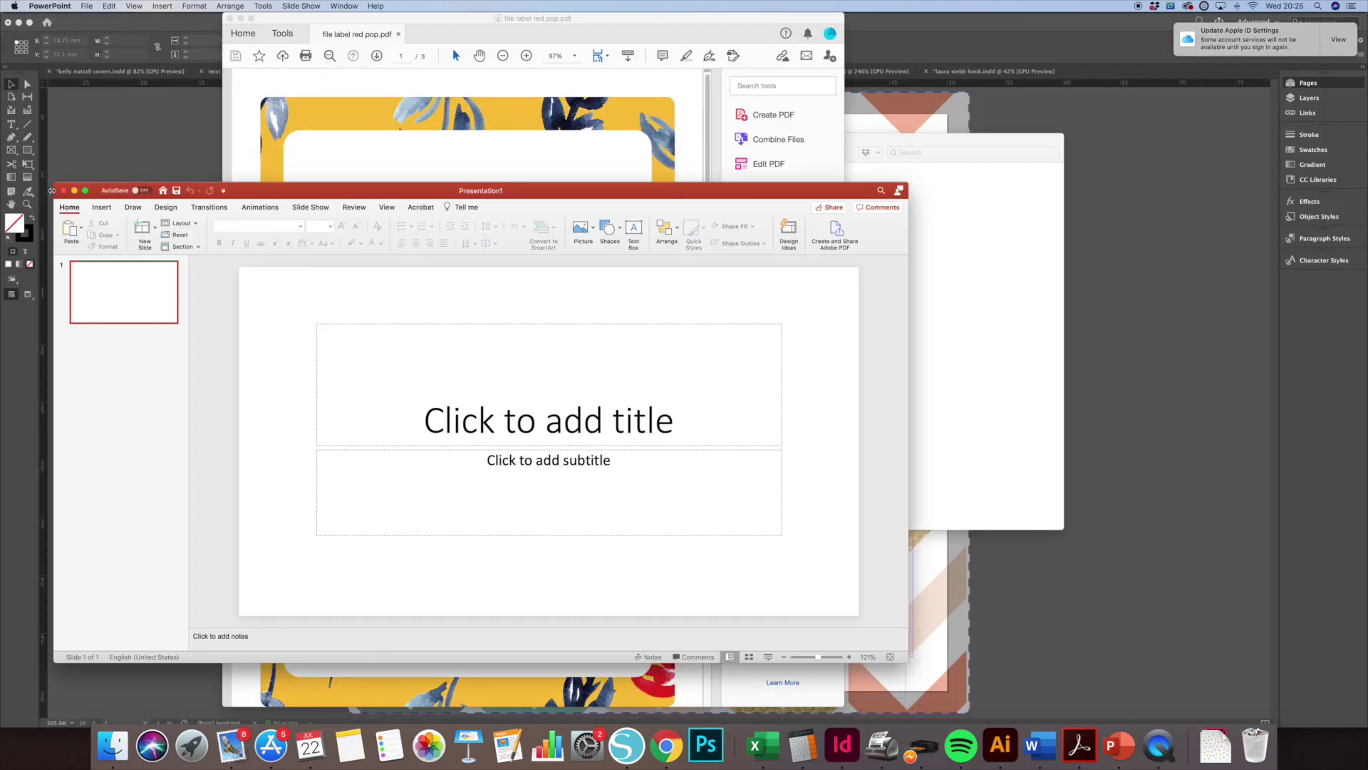
pyautogui.click(84, 191)
# Set the slide size to A4 portrait, fitting existing content to the new page.
pyautogui.click(112, 28)
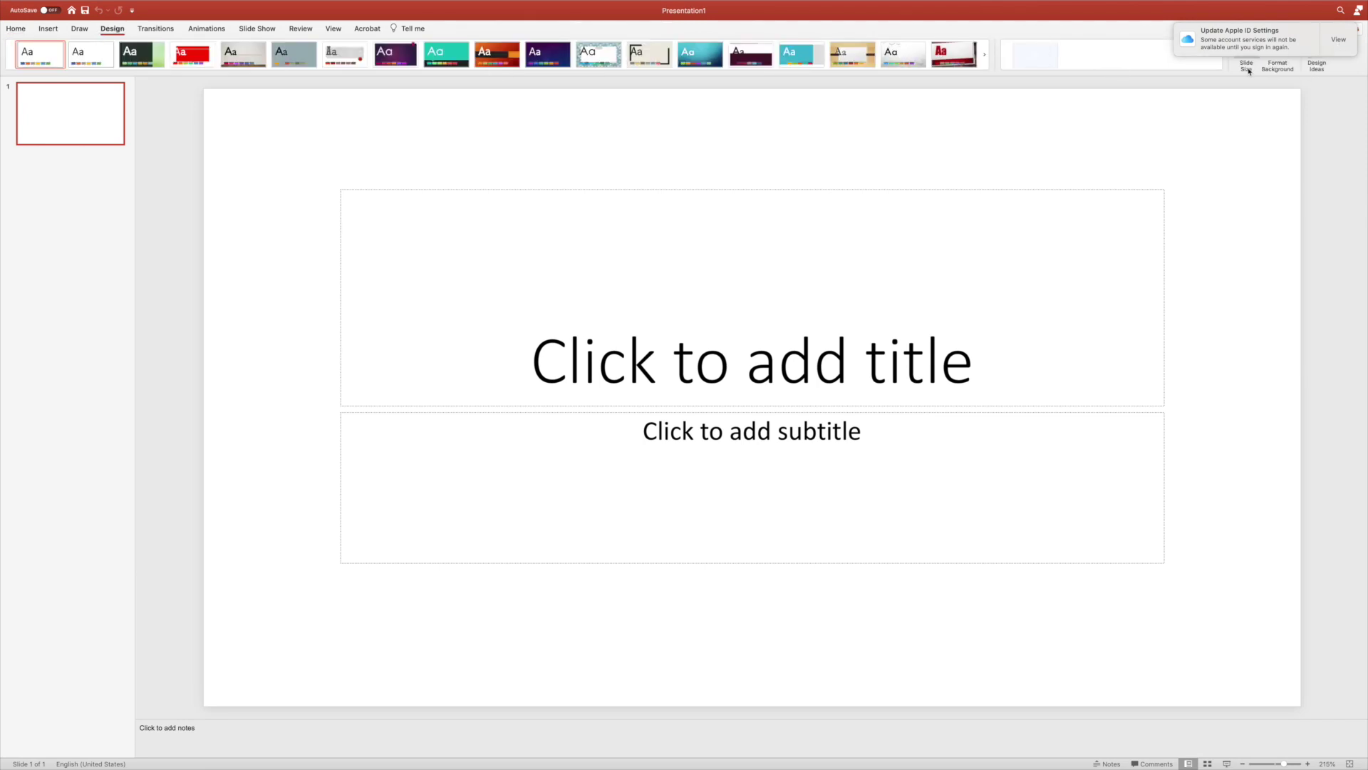
pyautogui.click(1247, 64)
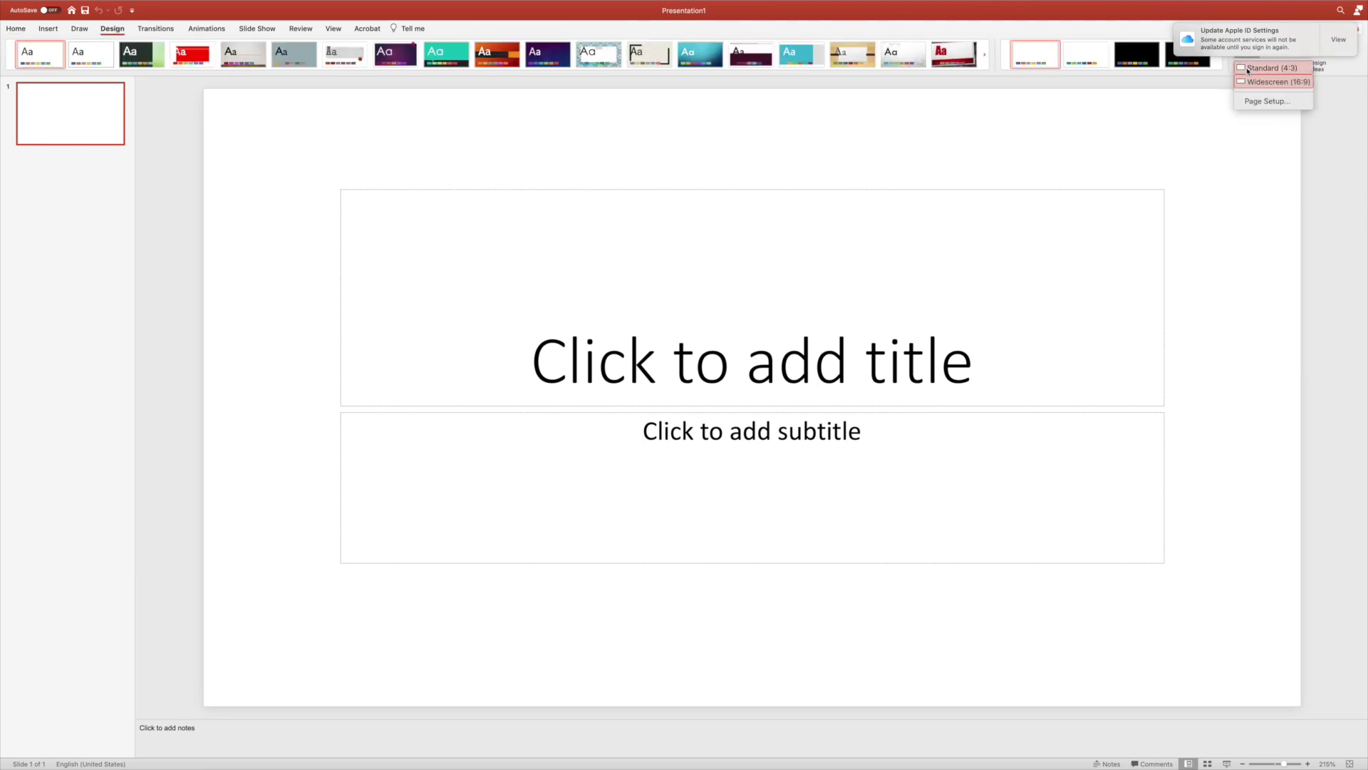
pyautogui.click(1269, 101)
pyautogui.click(758, 186)
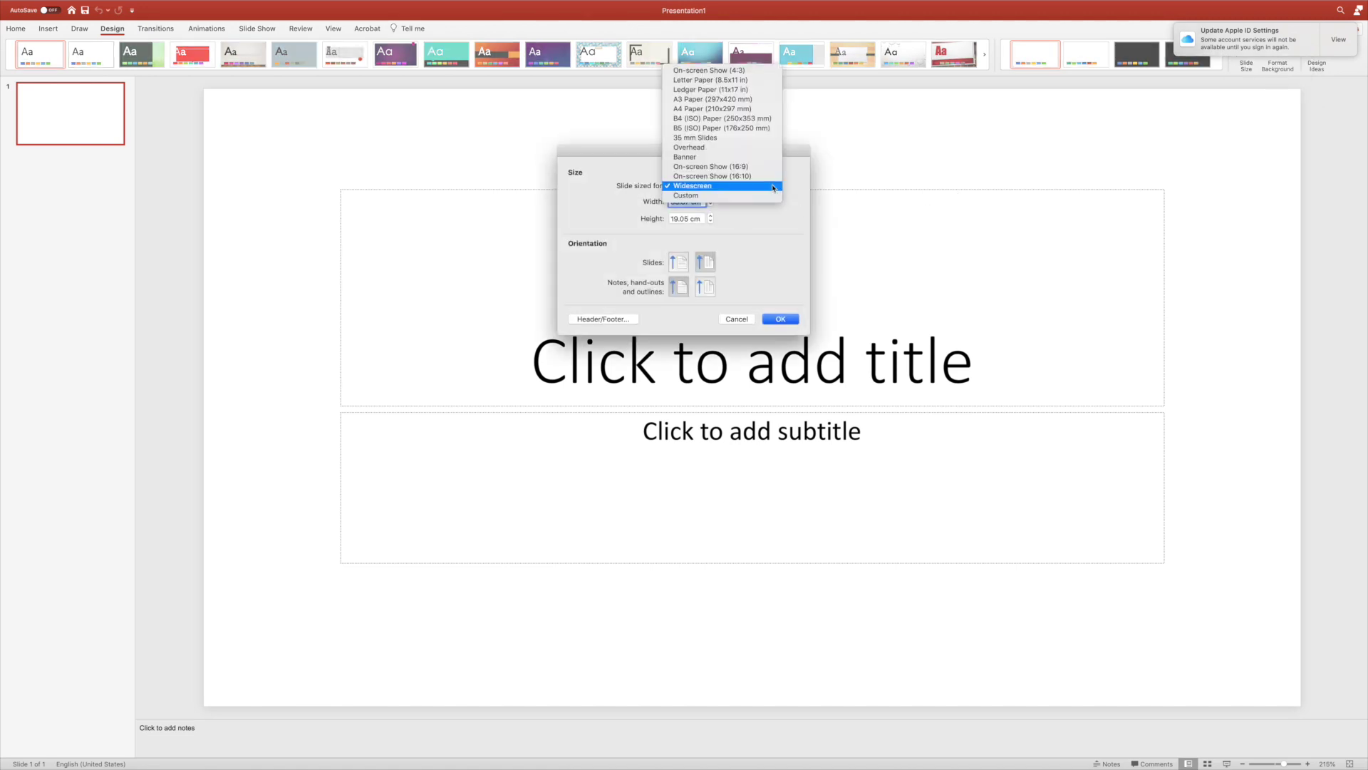
pyautogui.click(732, 109)
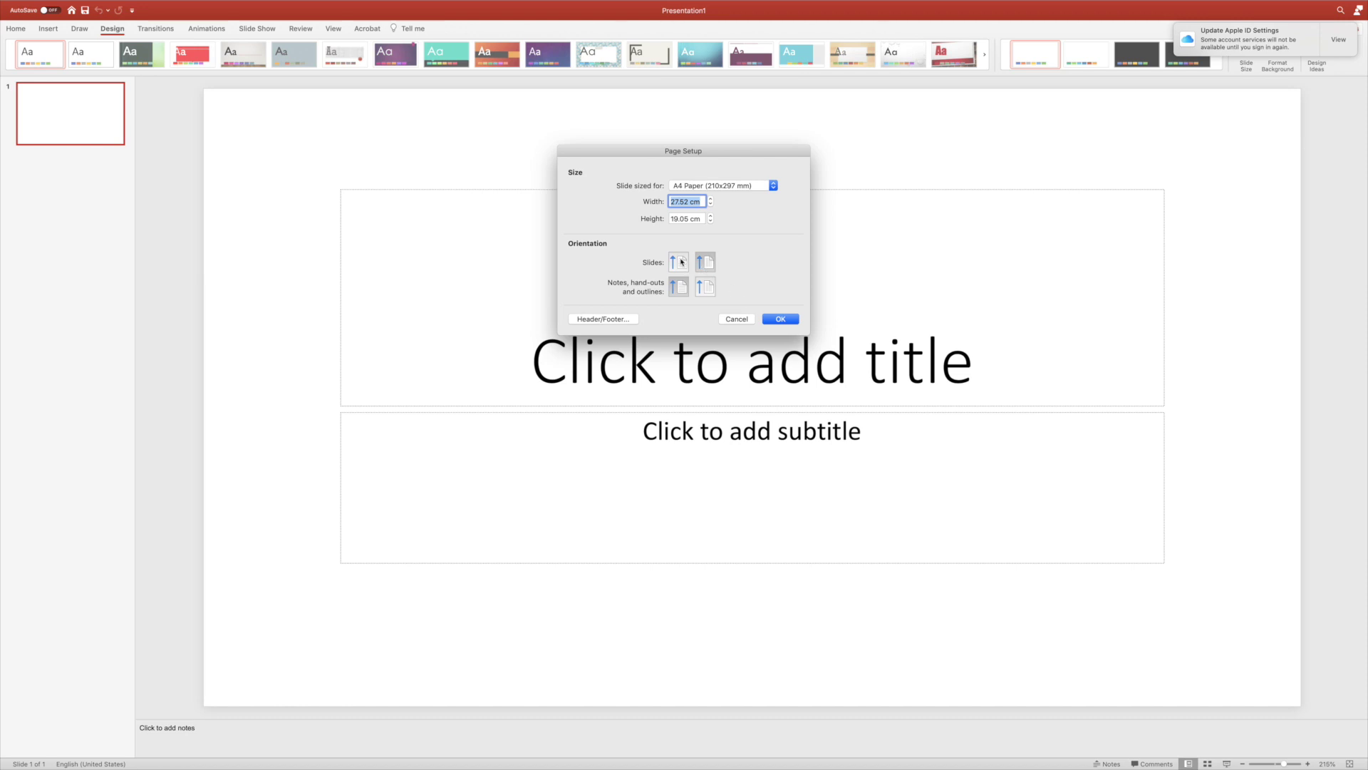
pyautogui.click(702, 268)
pyautogui.click(776, 319)
pyautogui.click(801, 247)
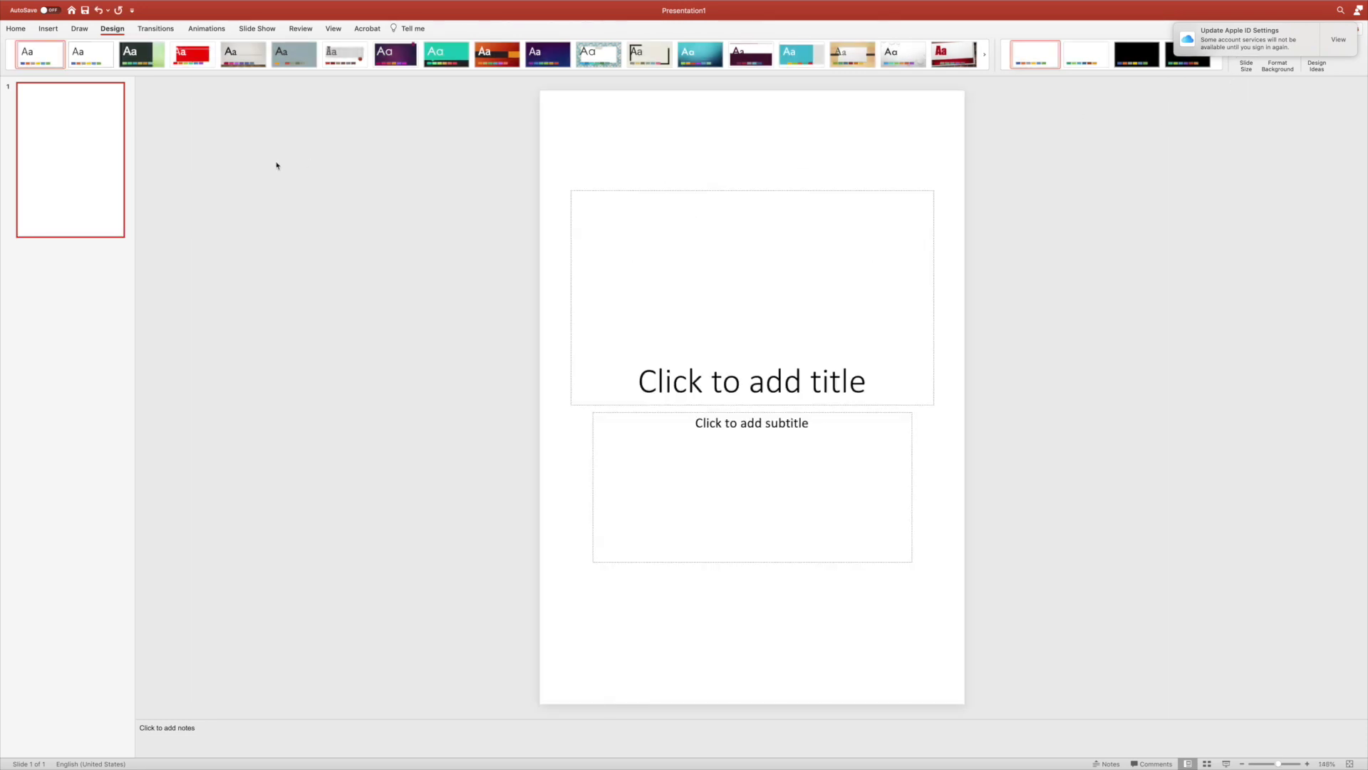
# Delete the title and subtitle placeholders to leave a blank slide.
pyautogui.click(628, 190)
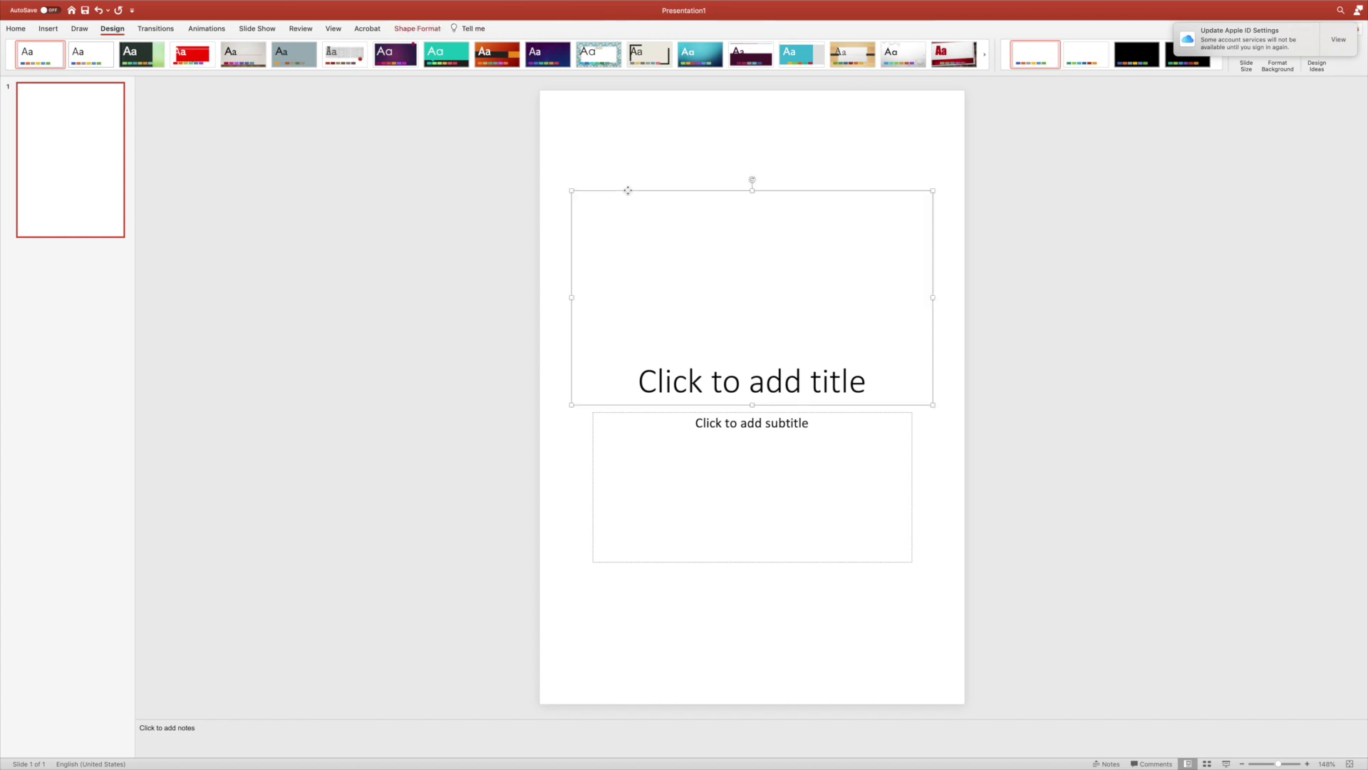
pyautogui.press('Delete')
pyautogui.click(666, 412)
pyautogui.press('Delete')
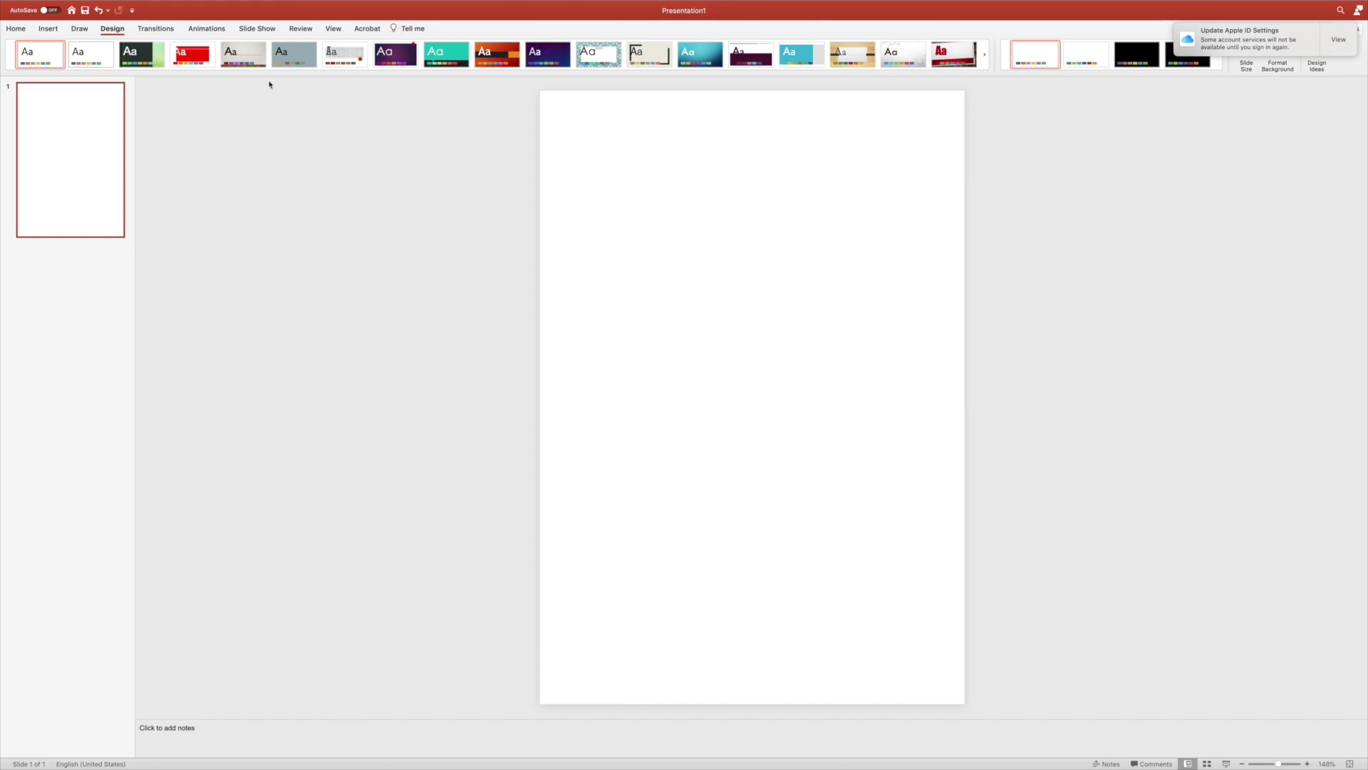
# Insert the first 'file label red pop editable' PNG found by searching 'editable'.
pyautogui.click(57, 31)
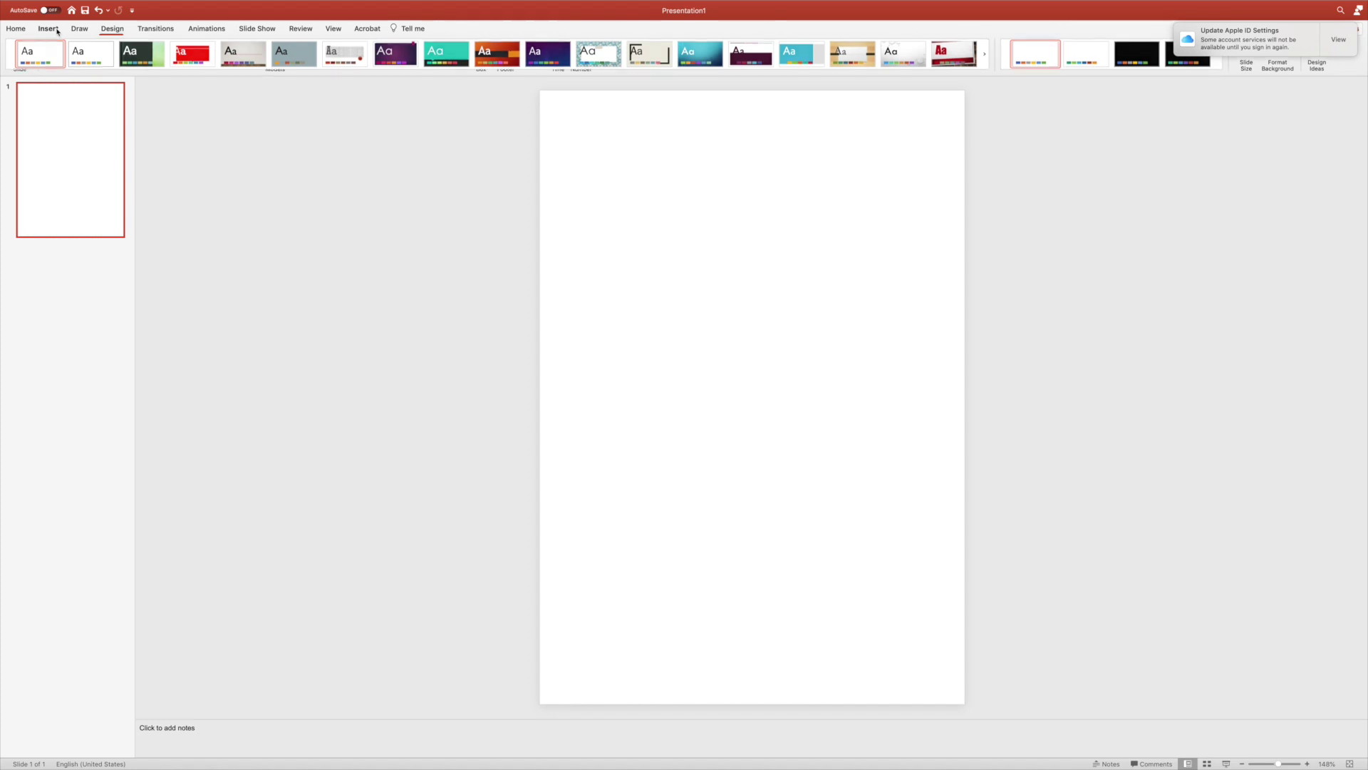
pyautogui.click(90, 50)
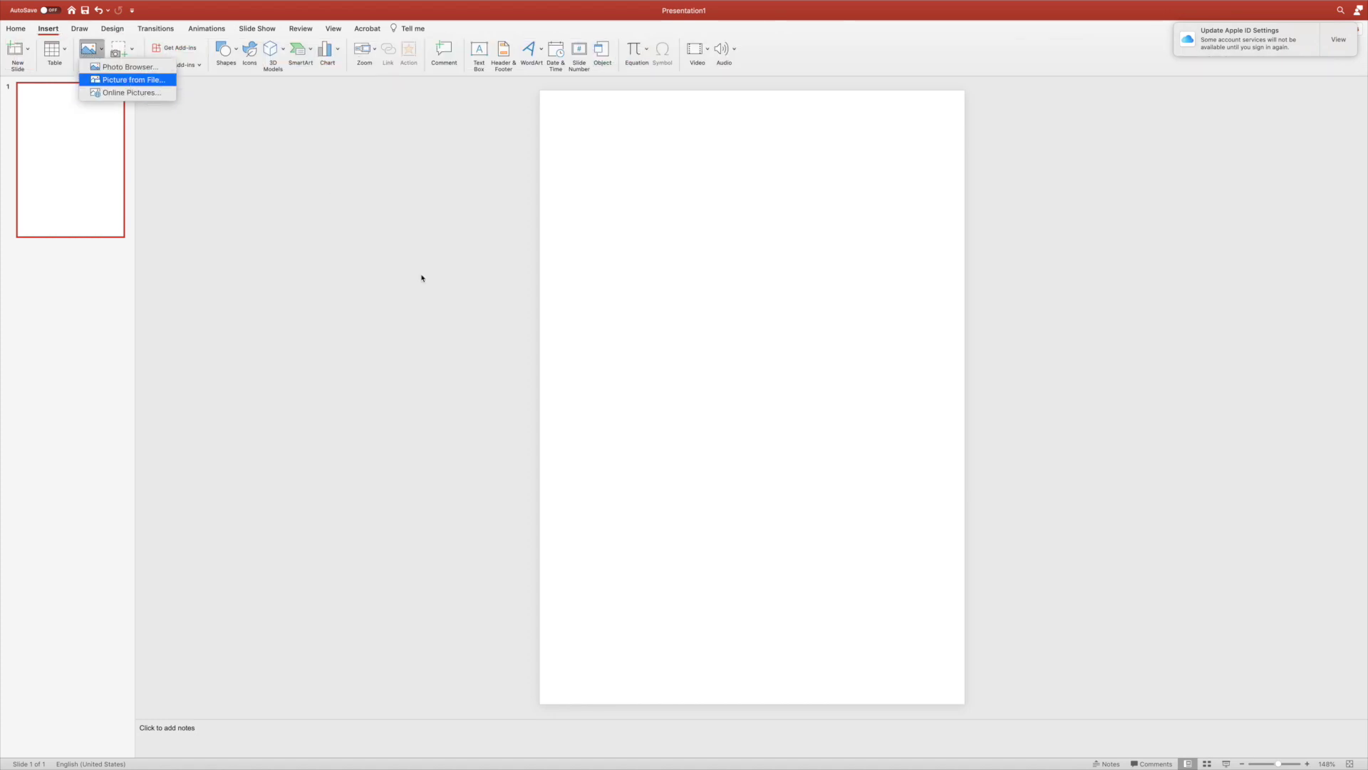
pyautogui.press('Return')
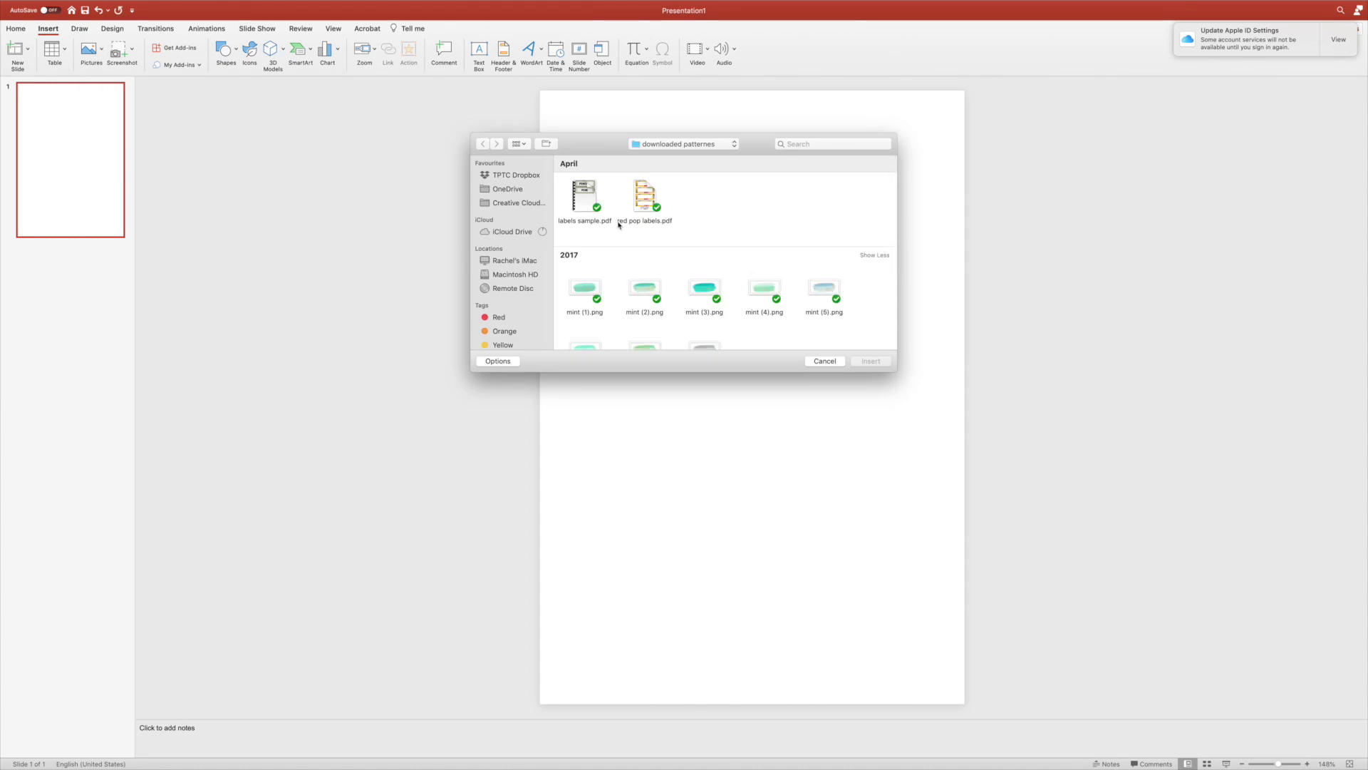
pyautogui.click(818, 147)
pyautogui.write('edit')
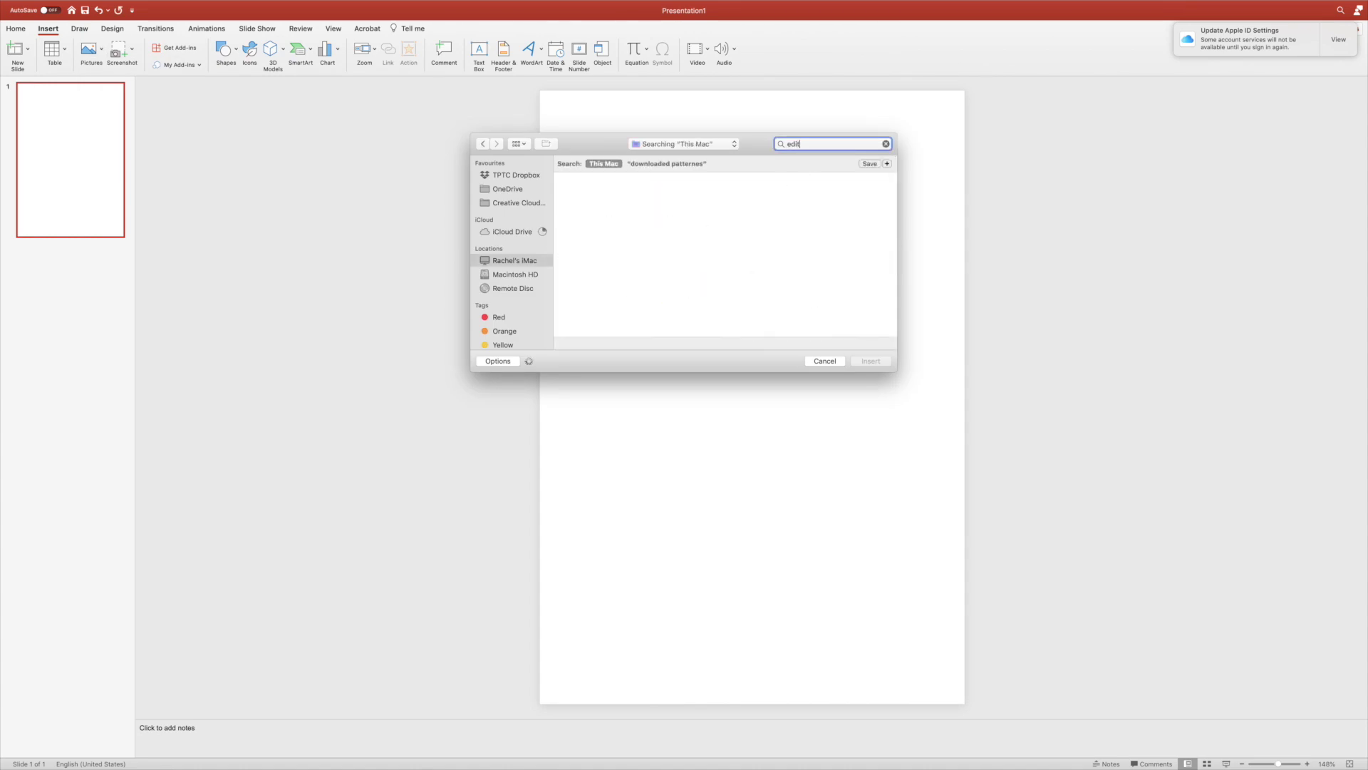
pyautogui.write('able')
pyautogui.press('super+a')
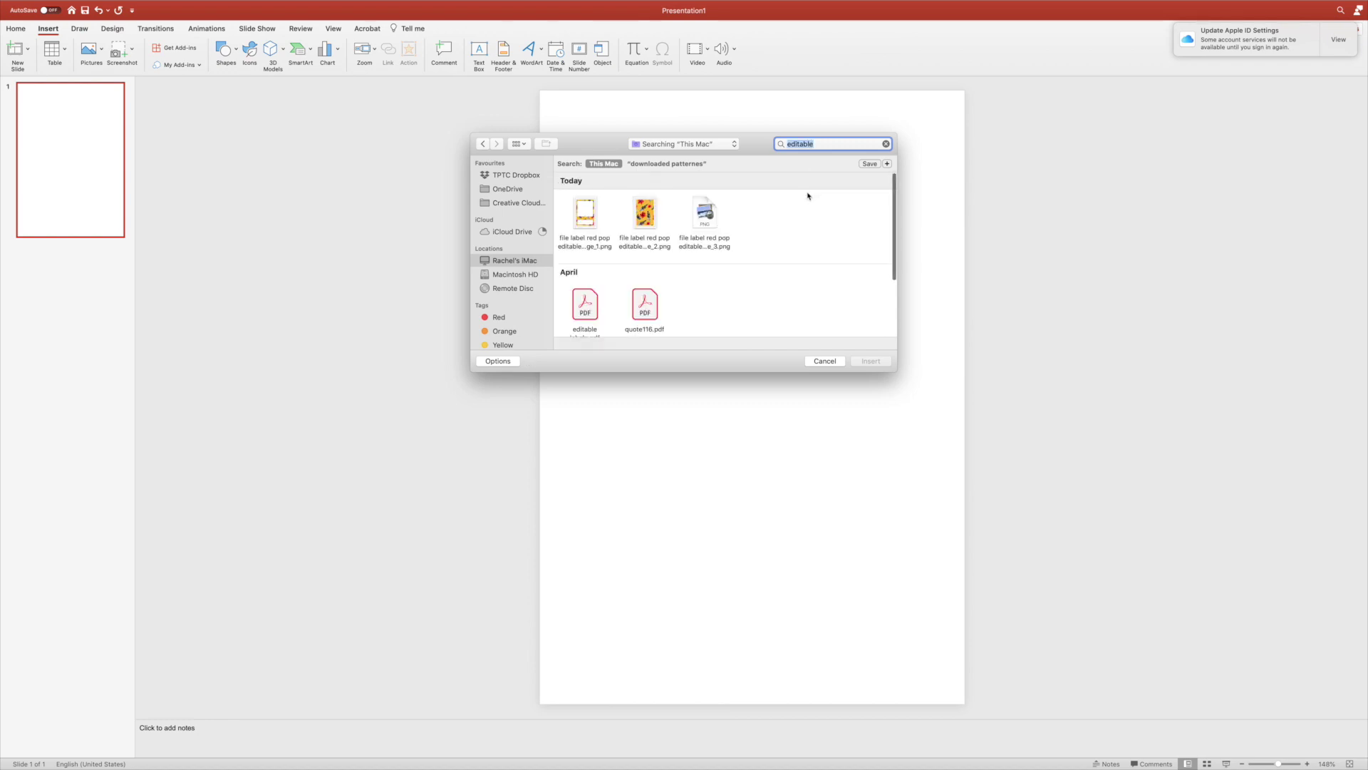
pyautogui.doubleClick(583, 218)
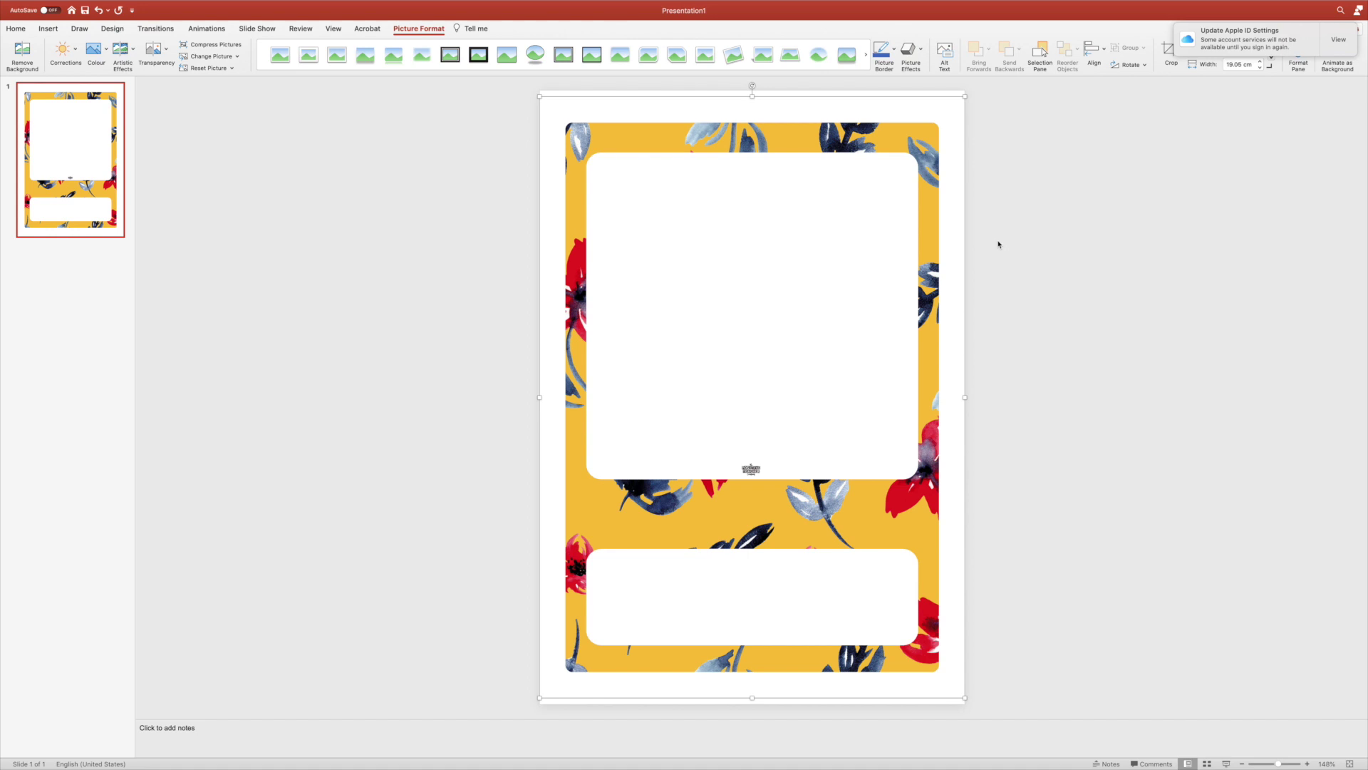
# Deselect the yellow floral label picture and return to the Insert tools.
pyautogui.click(998, 245)
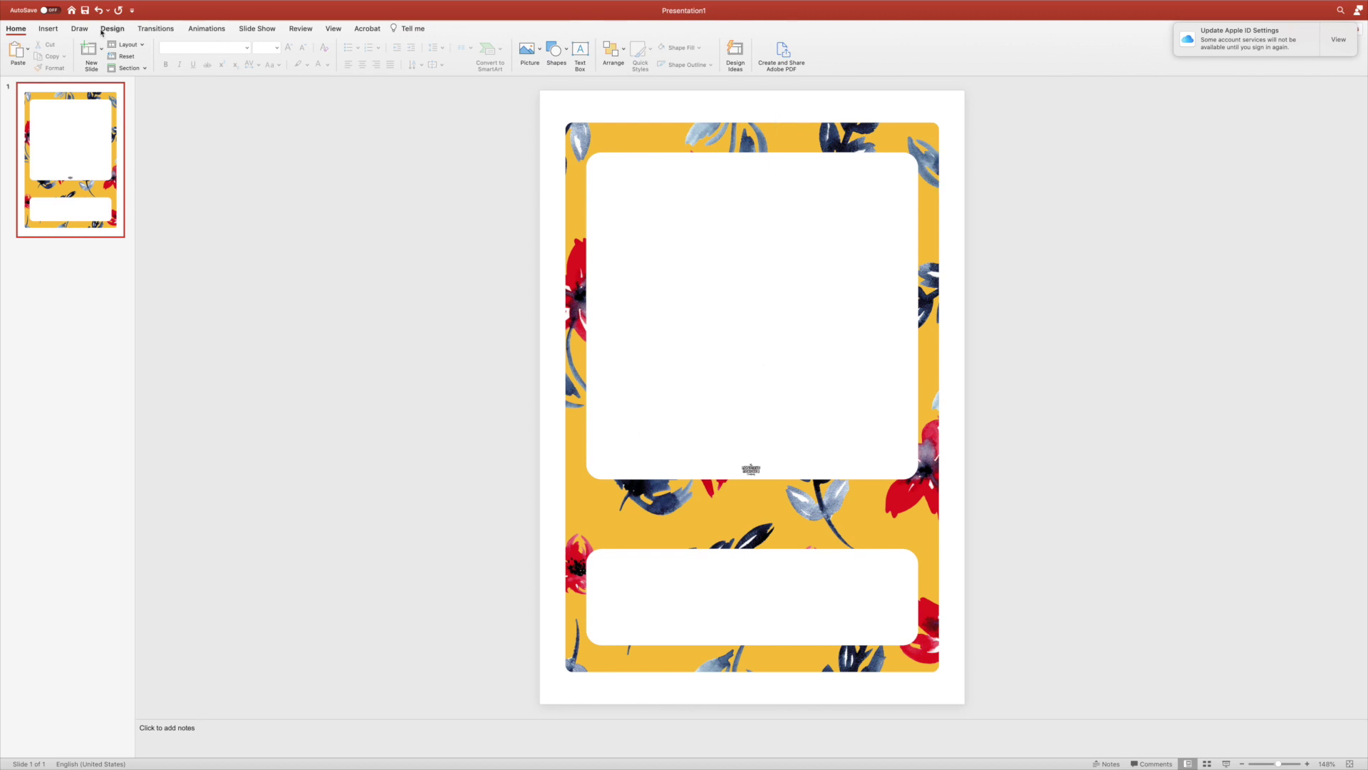
pyautogui.click(50, 28)
# Draw a text box over the upper white panel and type 'NQT'.
pyautogui.click(479, 50)
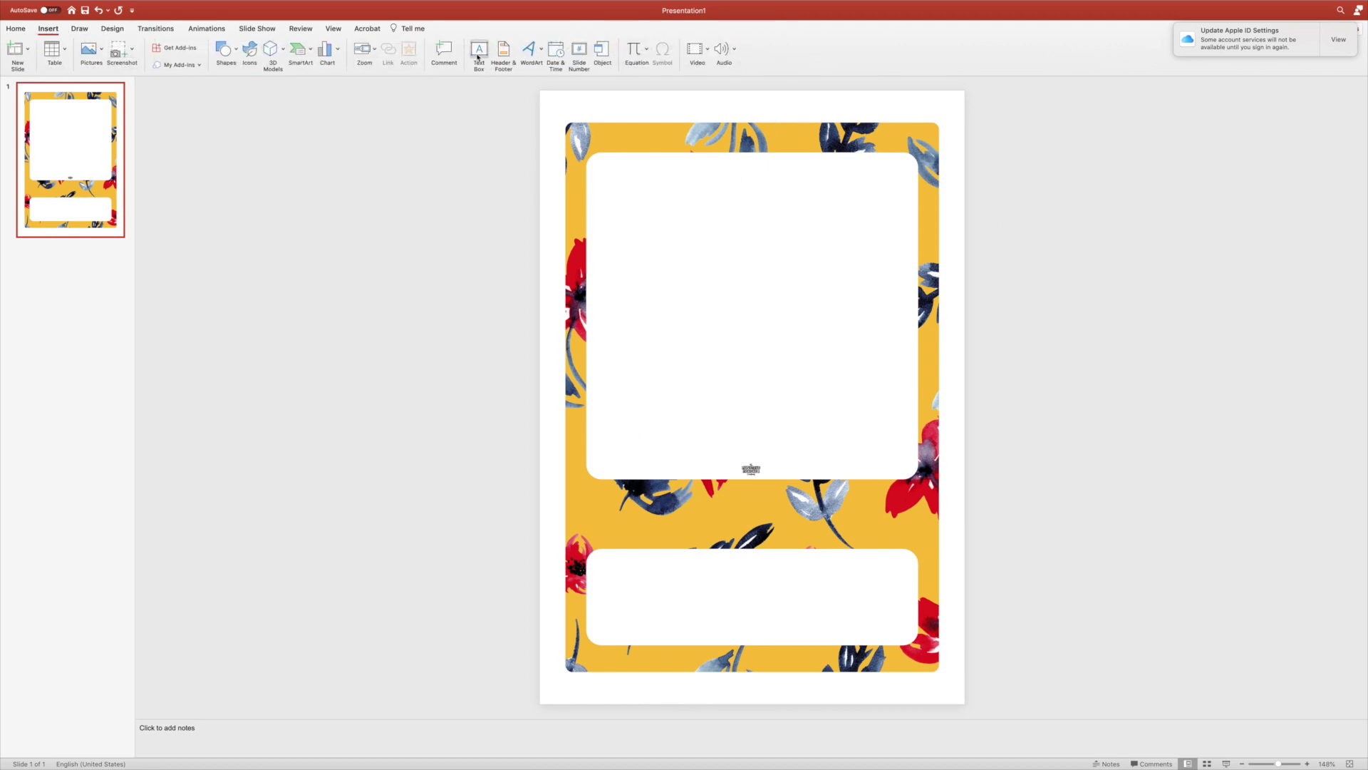
pyautogui.moveTo(594, 164); pyautogui.dragTo(903, 430)
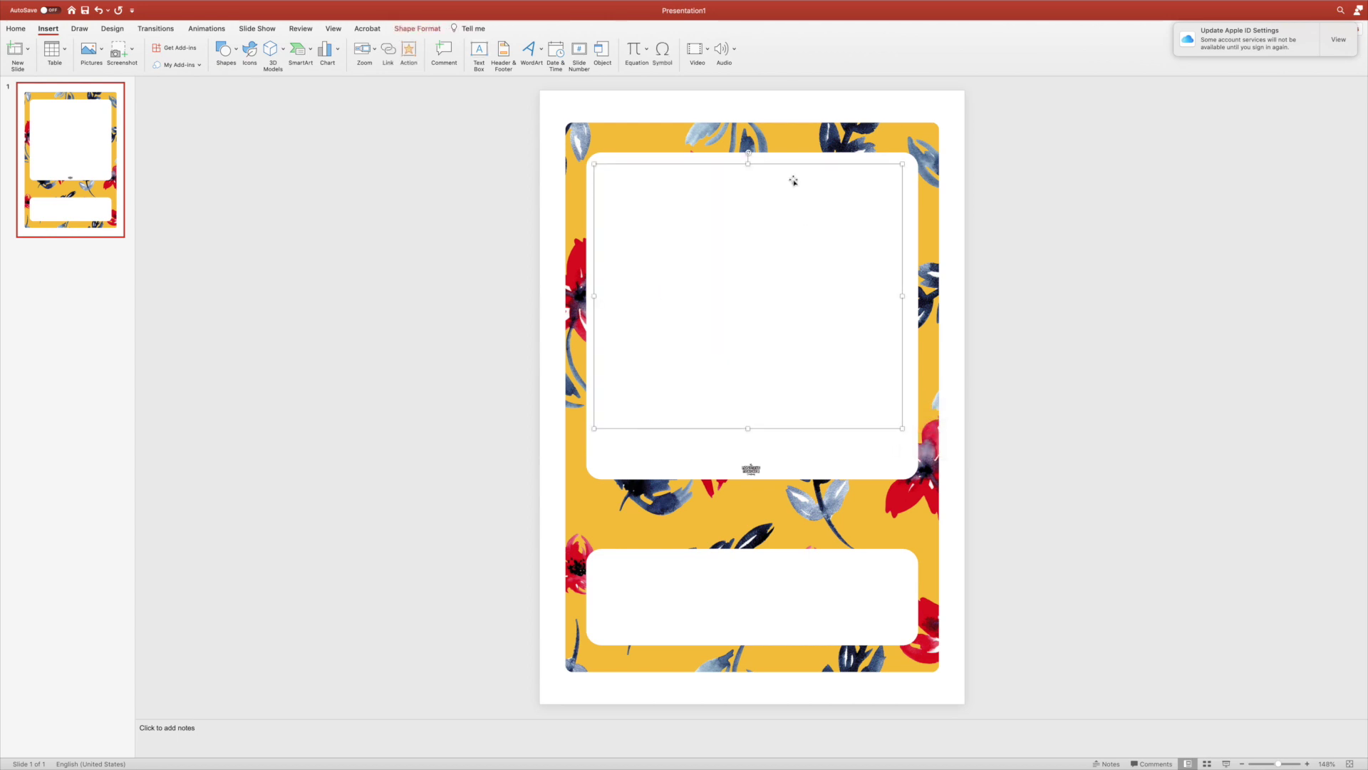
pyautogui.click(794, 181)
pyautogui.write('NQT')
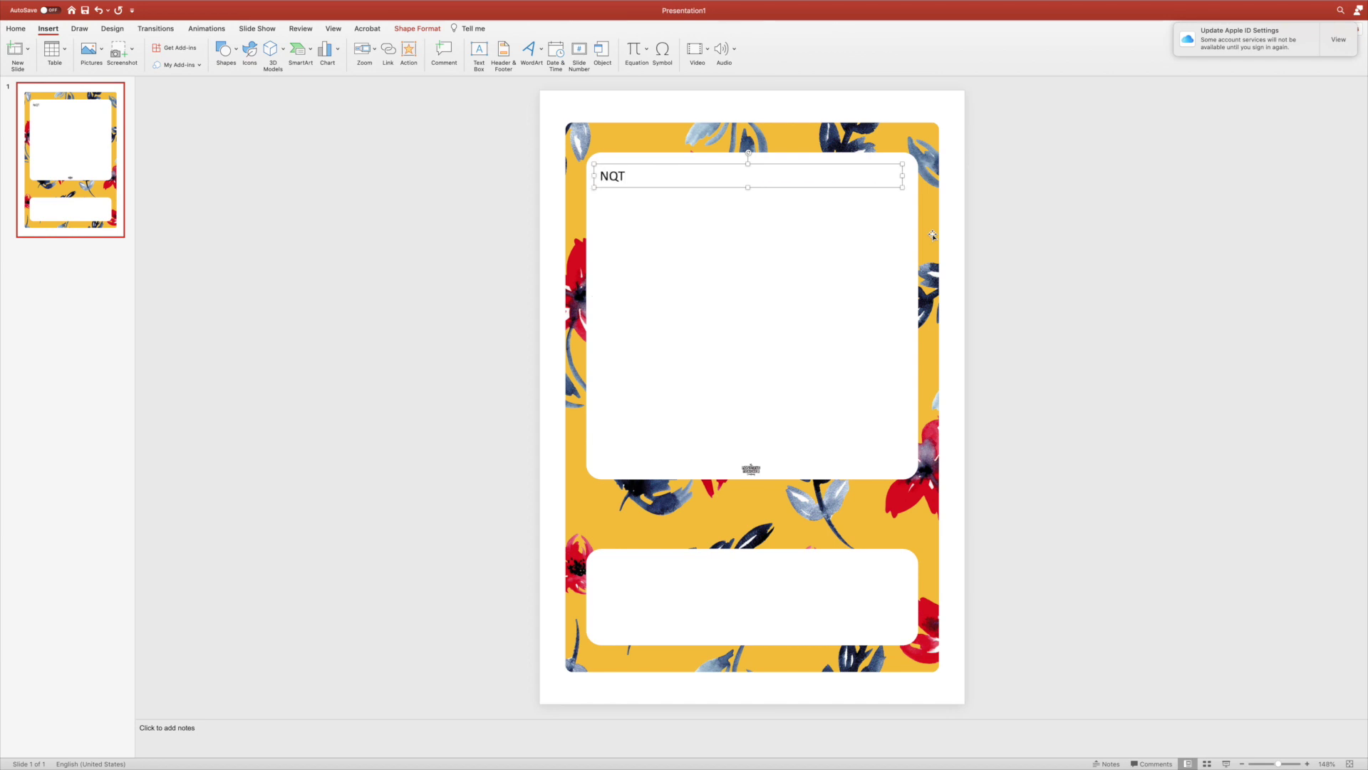
pyautogui.press('super+a')
# Format 'NQT' in Cheesy Grits, centred, at 96 pt.
pyautogui.click(15, 32)
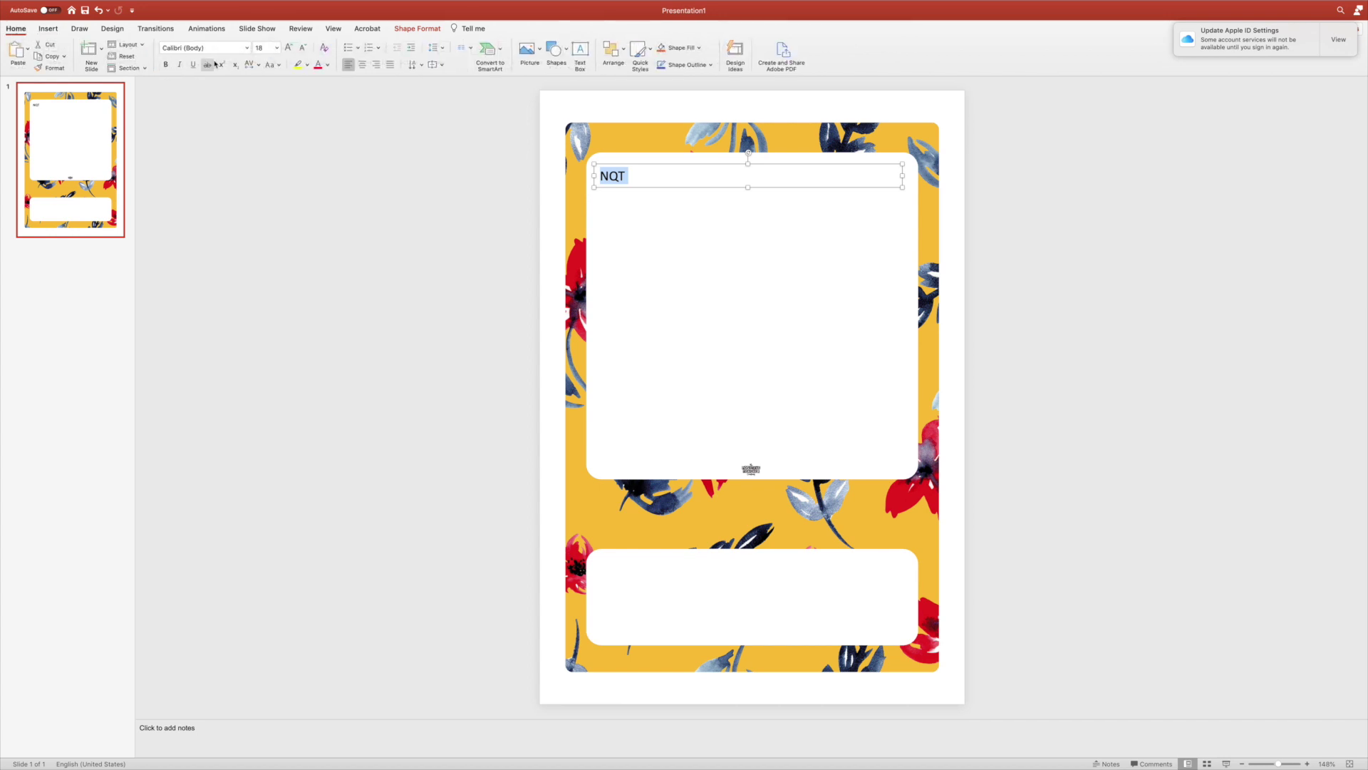
pyautogui.click(247, 48)
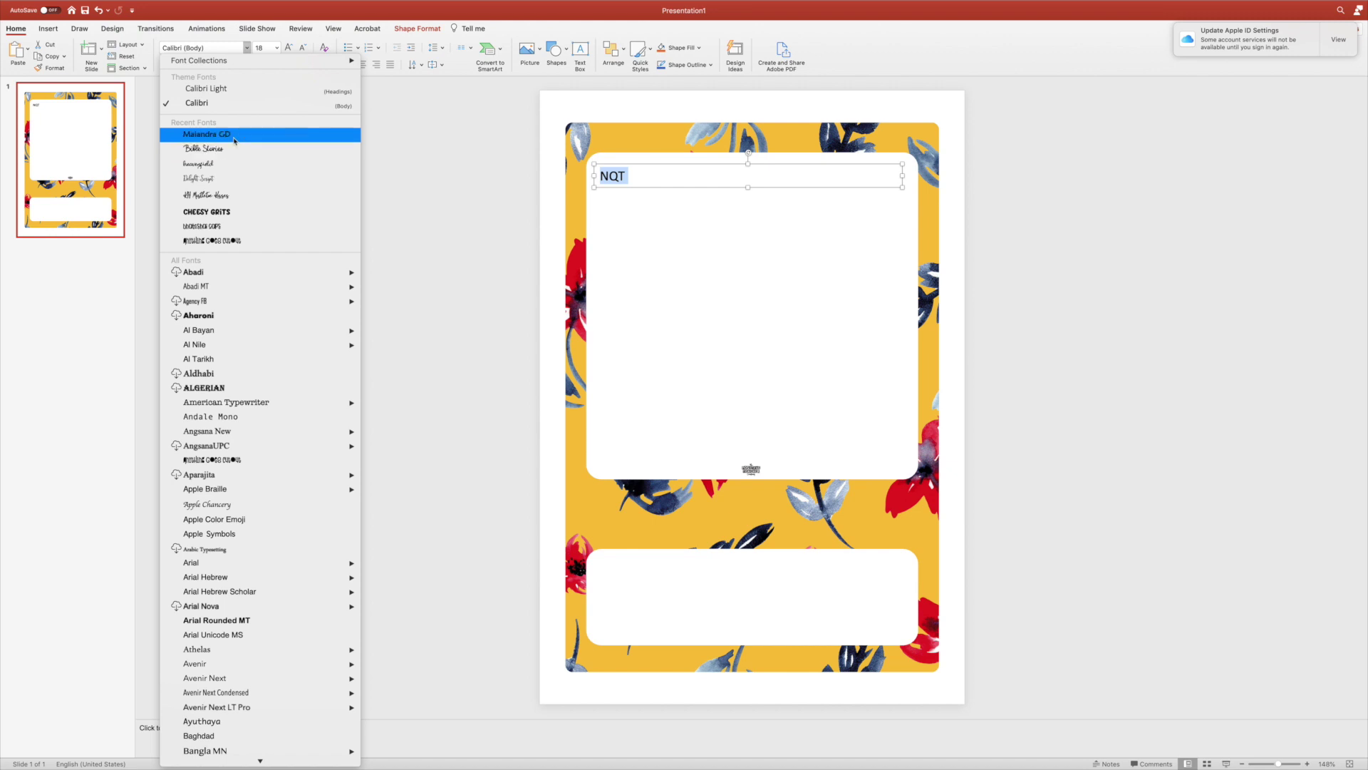
pyautogui.click(206, 212)
pyautogui.click(363, 65)
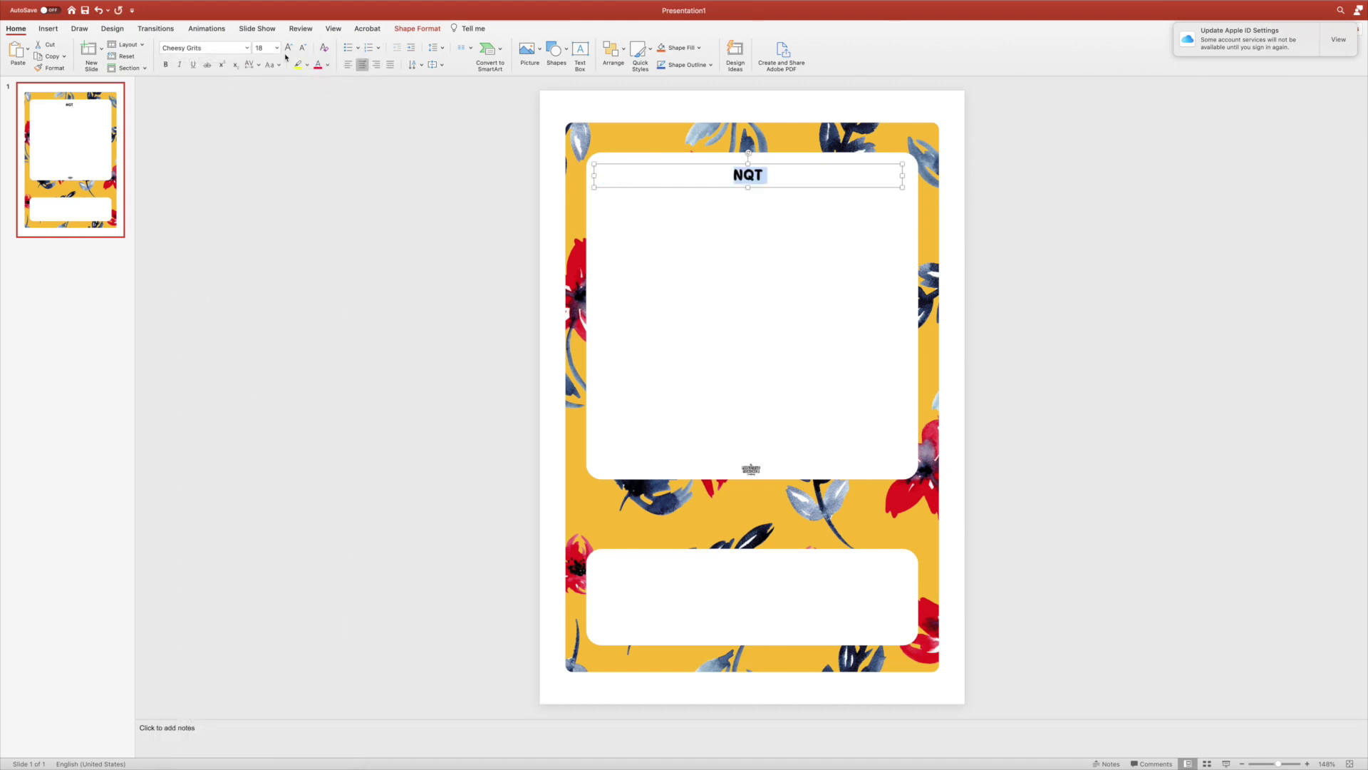
pyautogui.click(276, 47)
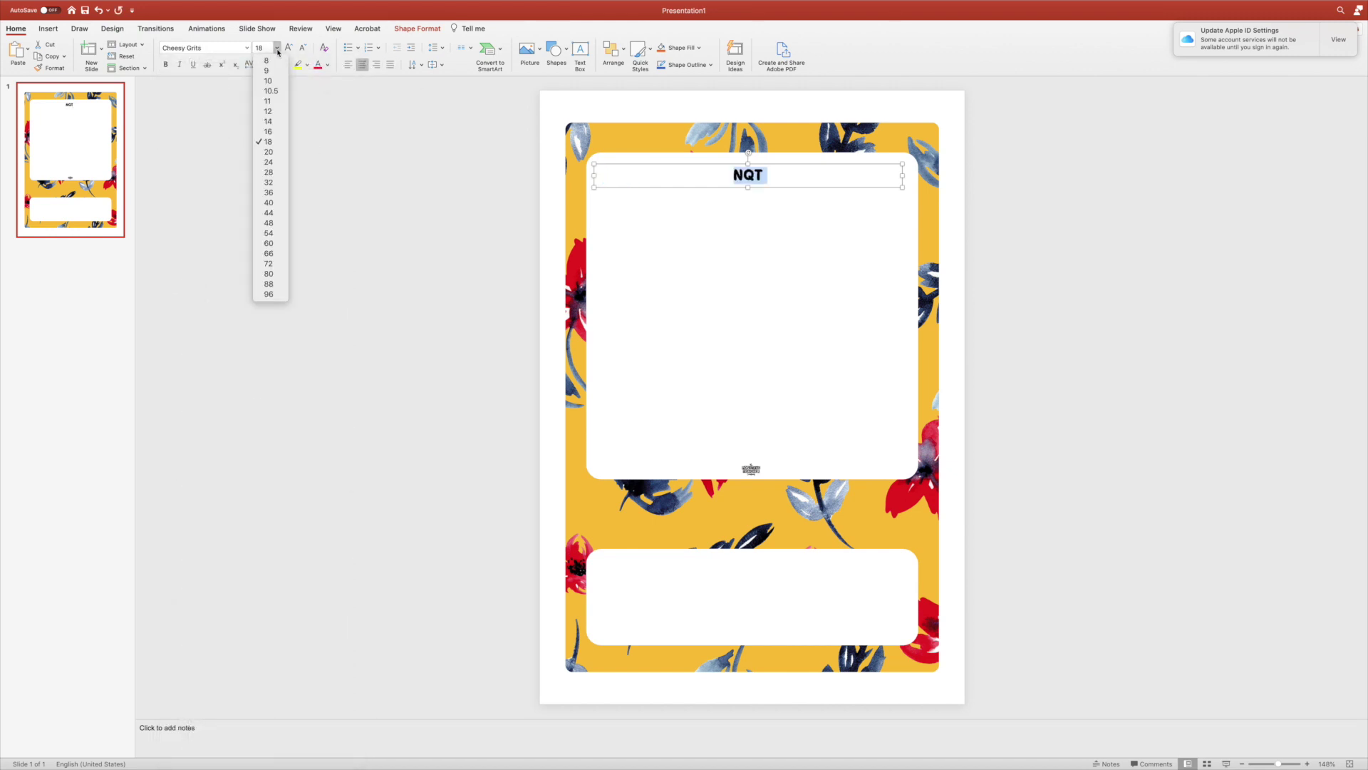
pyautogui.click(268, 274)
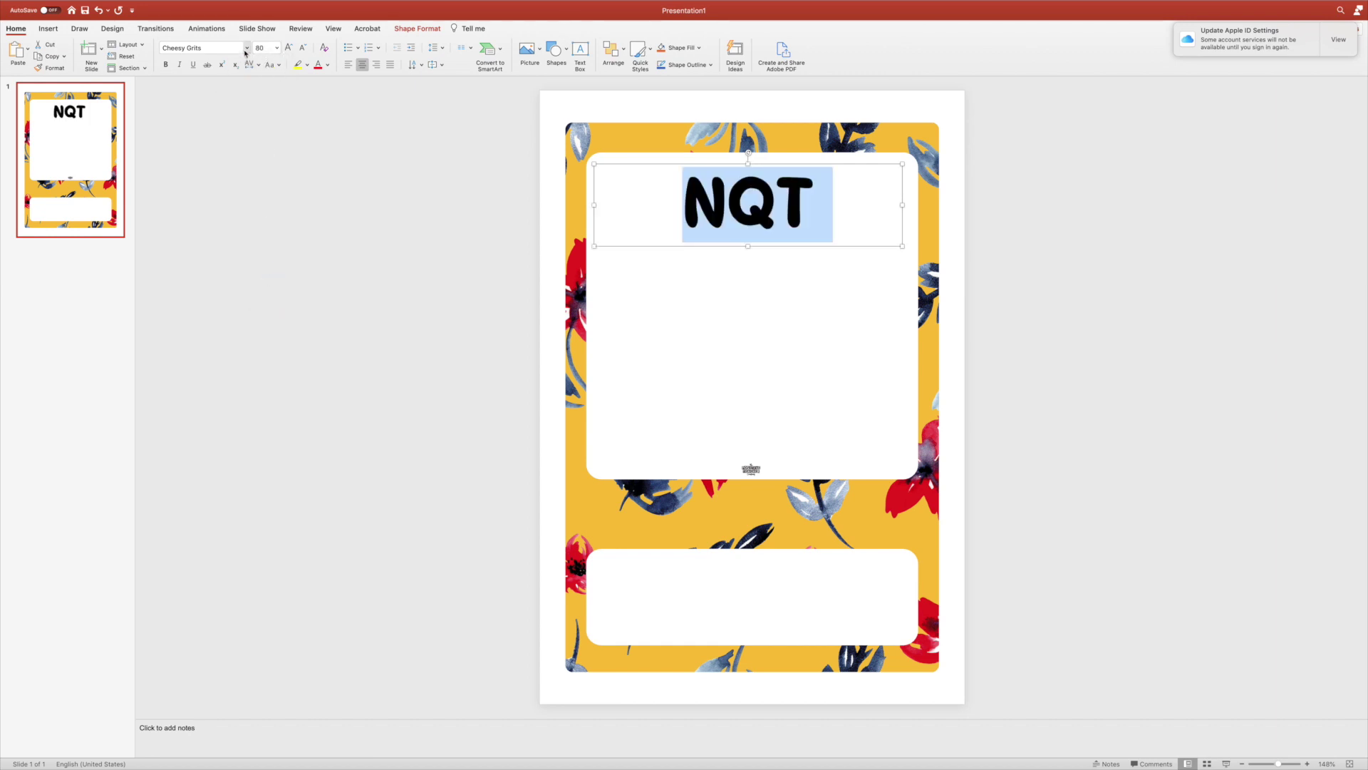
pyautogui.click(277, 48)
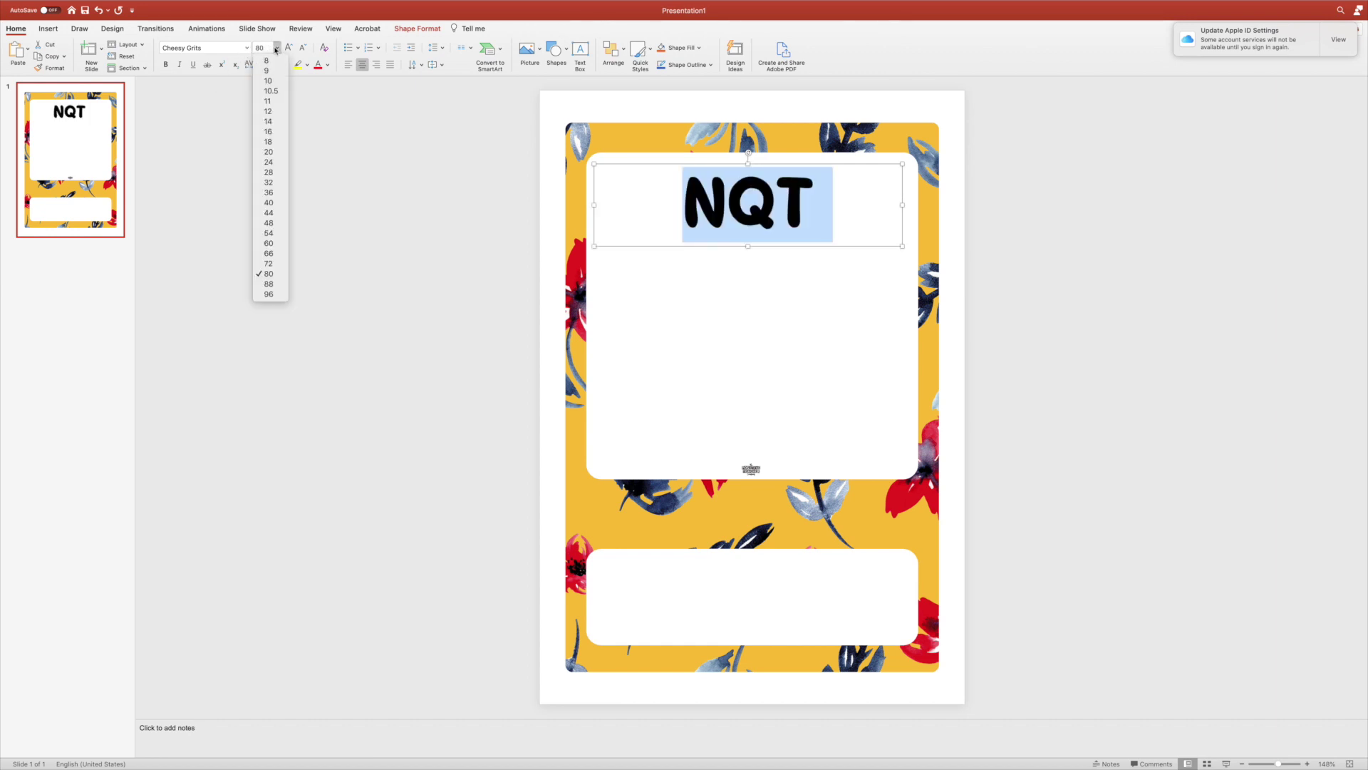
pyautogui.click(268, 294)
pyautogui.click(230, 199)
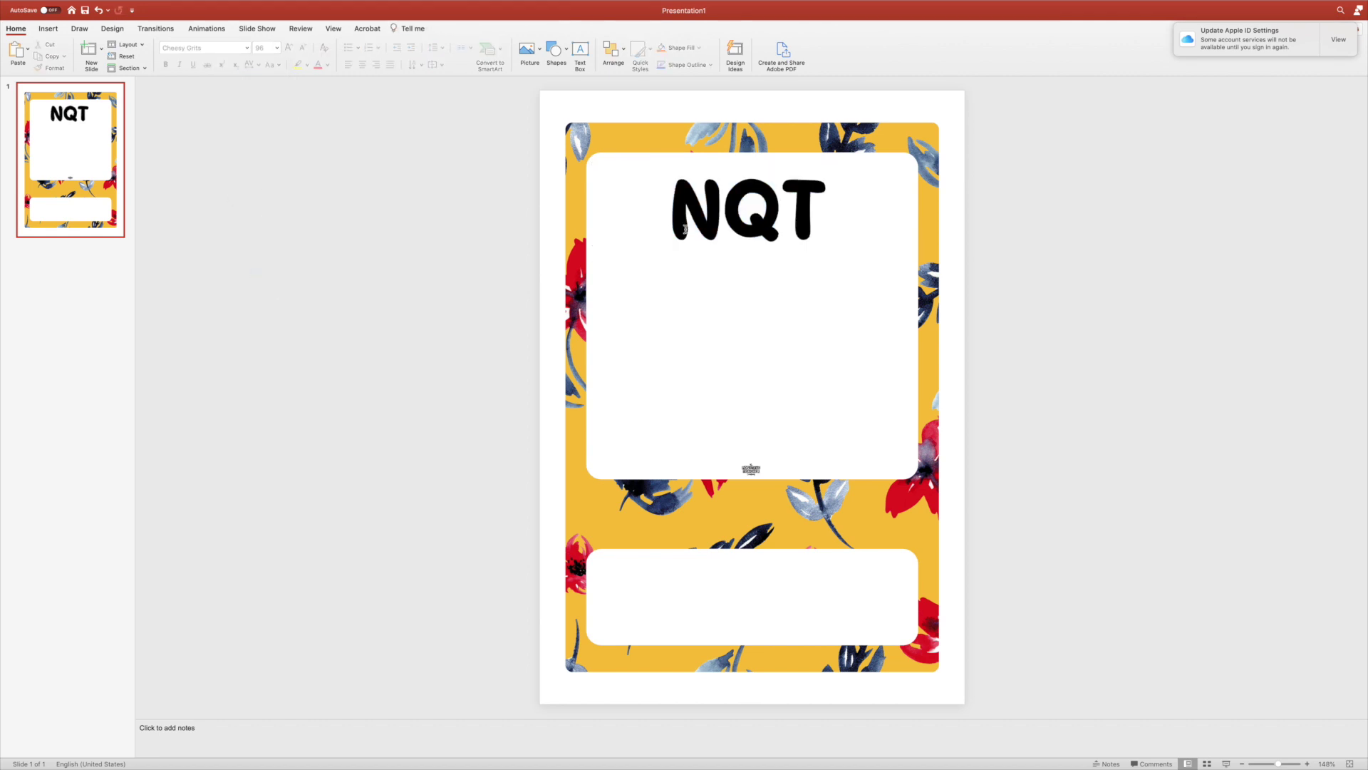
# Move the NQT heading slightly lower on the upper panel.
pyautogui.click(782, 214)
pyautogui.moveTo(828, 167); pyautogui.dragTo(832, 206)
pyautogui.click(416, 135)
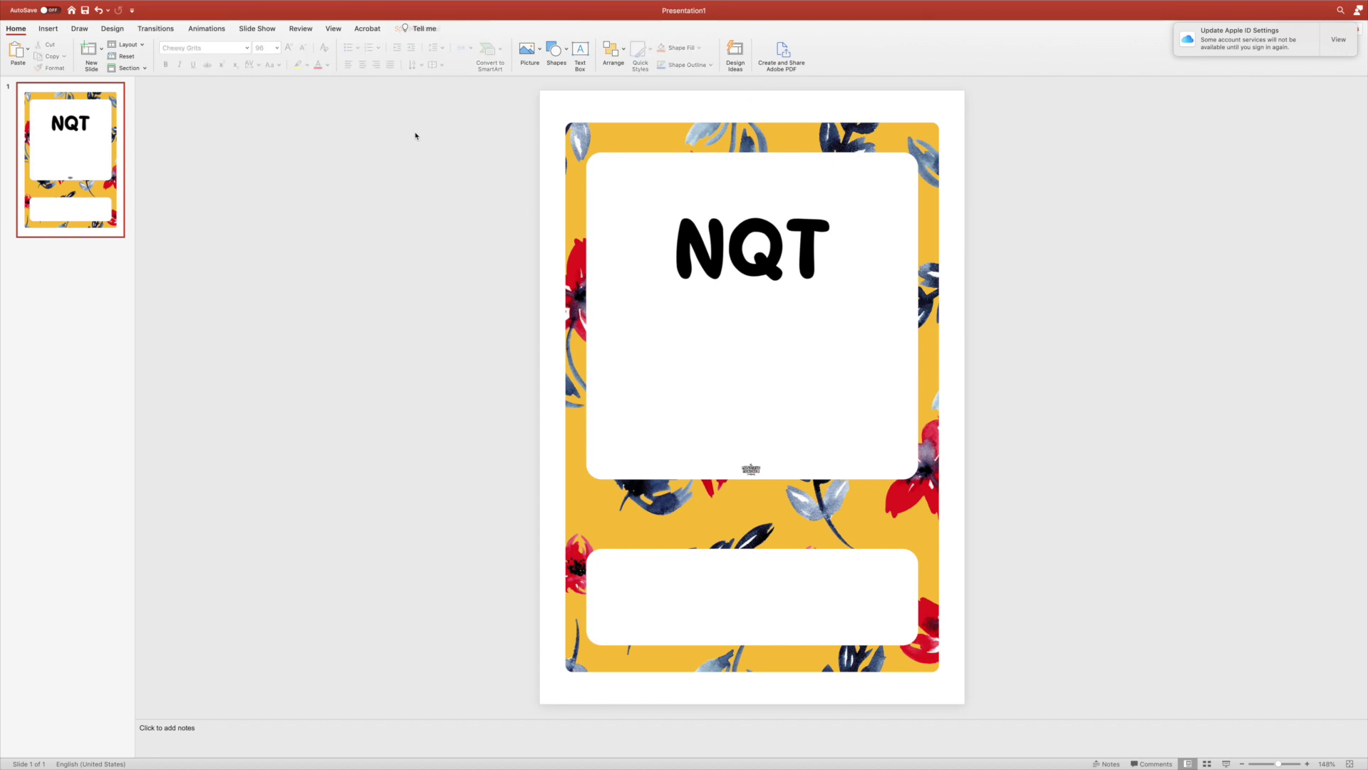
pyautogui.click(48, 29)
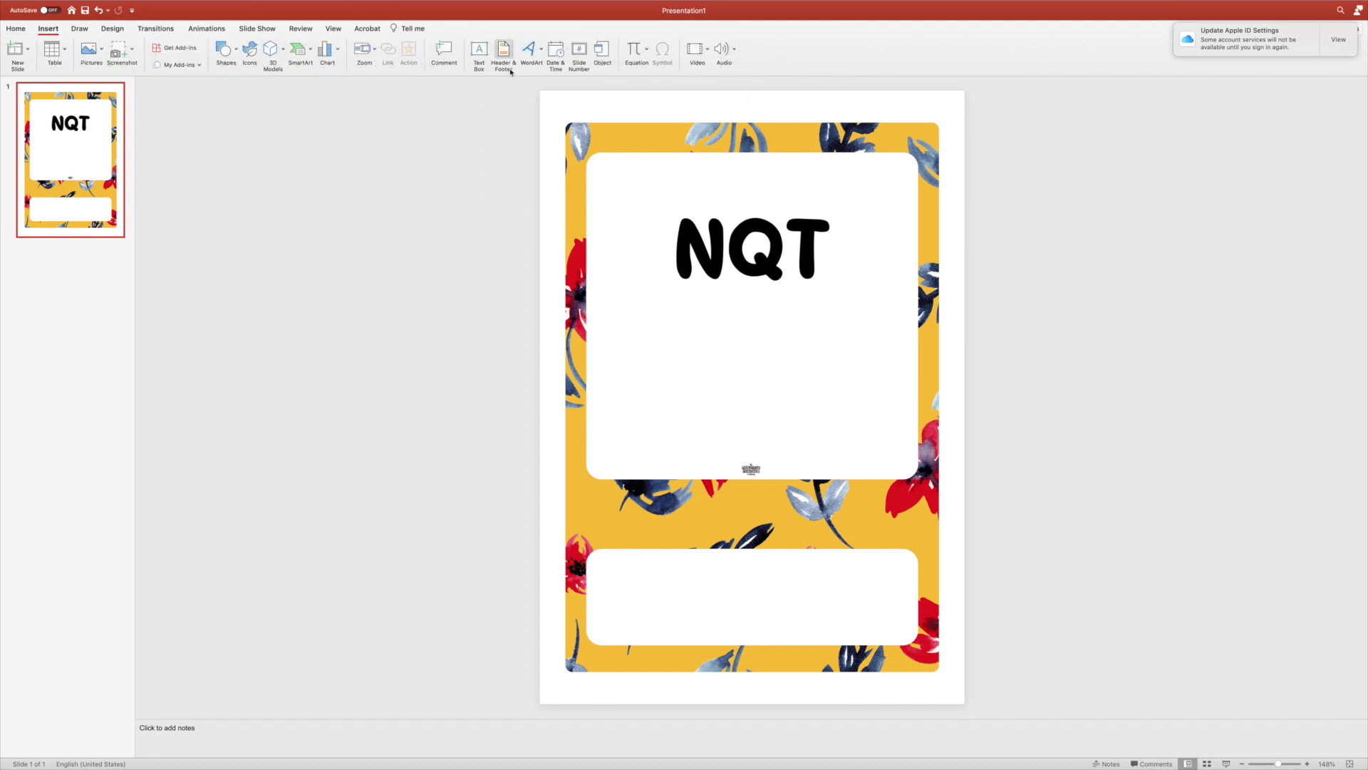
# Draw a text box below NQT and type 'Standards File'.
pyautogui.click(479, 51)
pyautogui.moveTo(611, 305); pyautogui.dragTo(882, 397)
pyautogui.write('Sta')
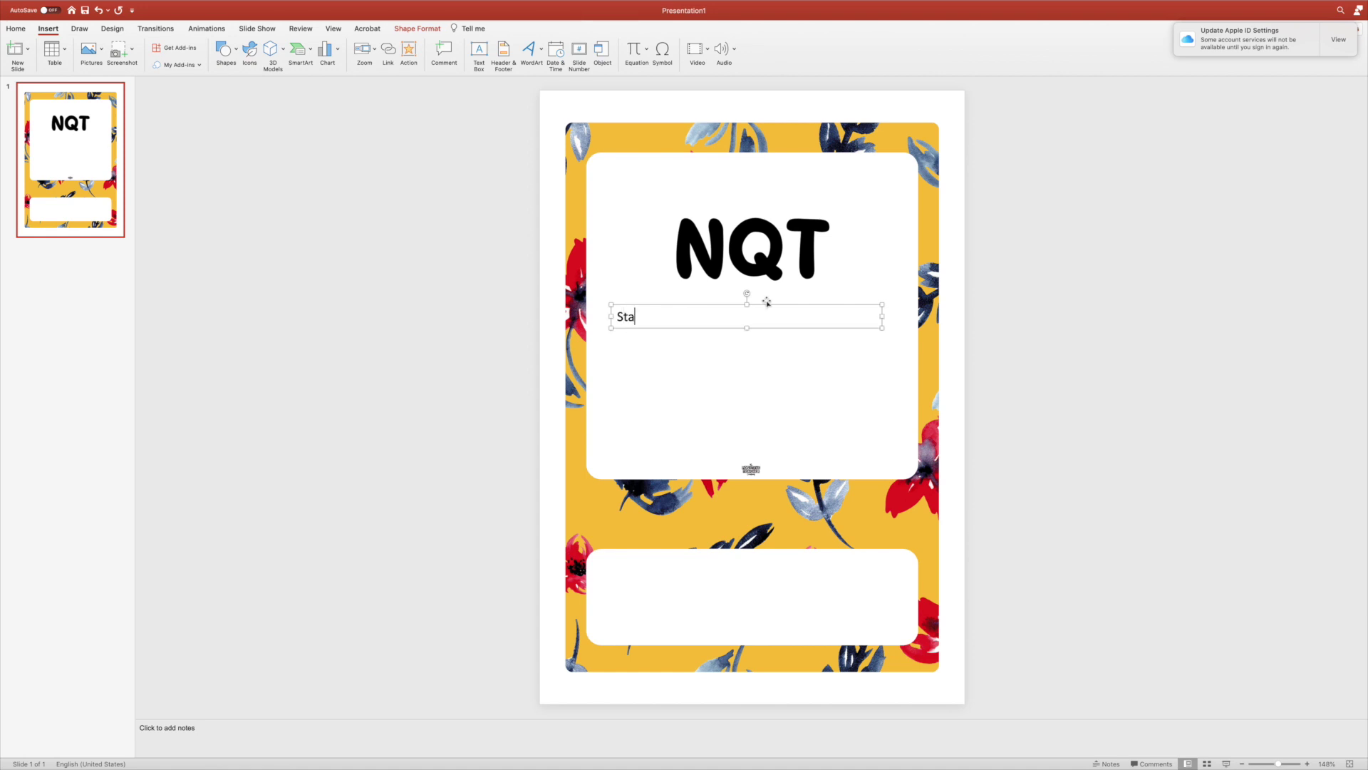
pyautogui.write('ndards File')
pyautogui.press('super+a')
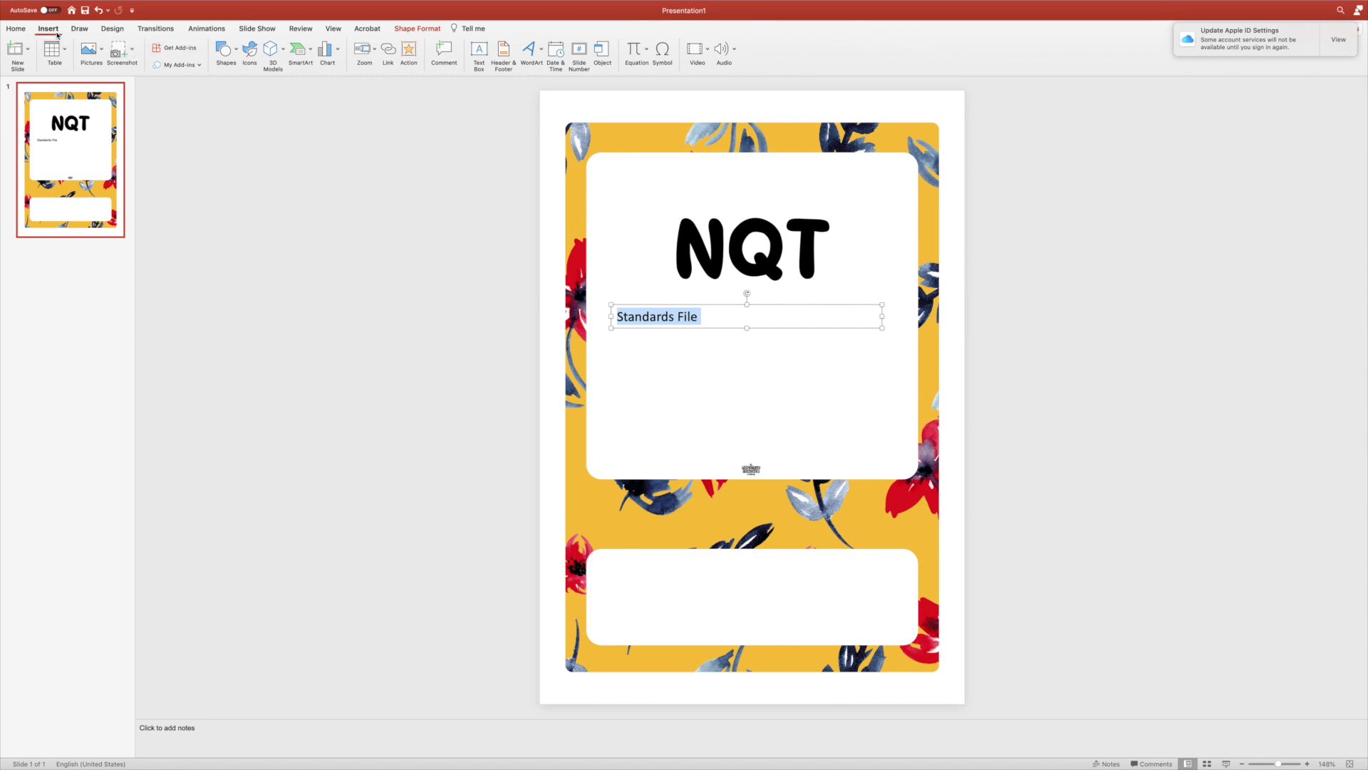
# Format 'Standards File' in Bible Stories, centred, at 80 pt.
pyautogui.click(16, 29)
pyautogui.click(247, 48)
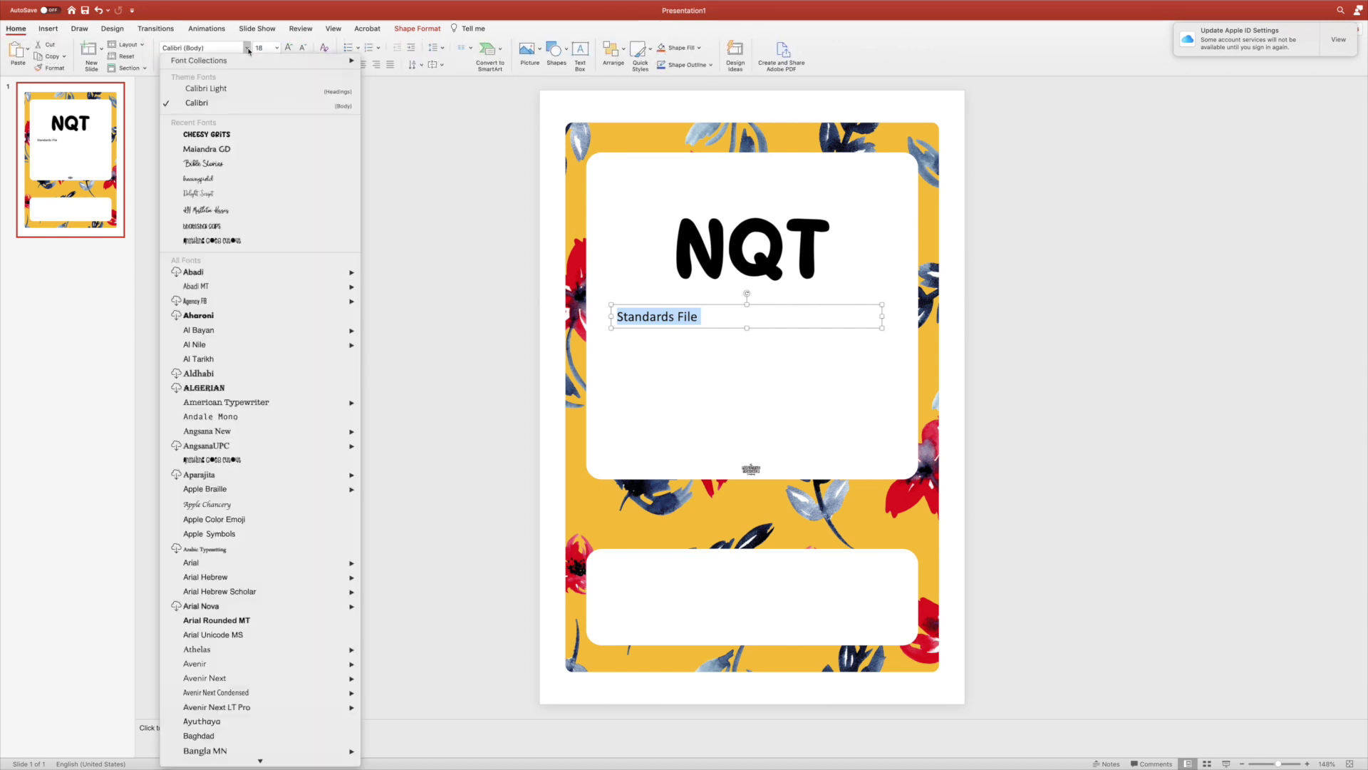
pyautogui.click(205, 163)
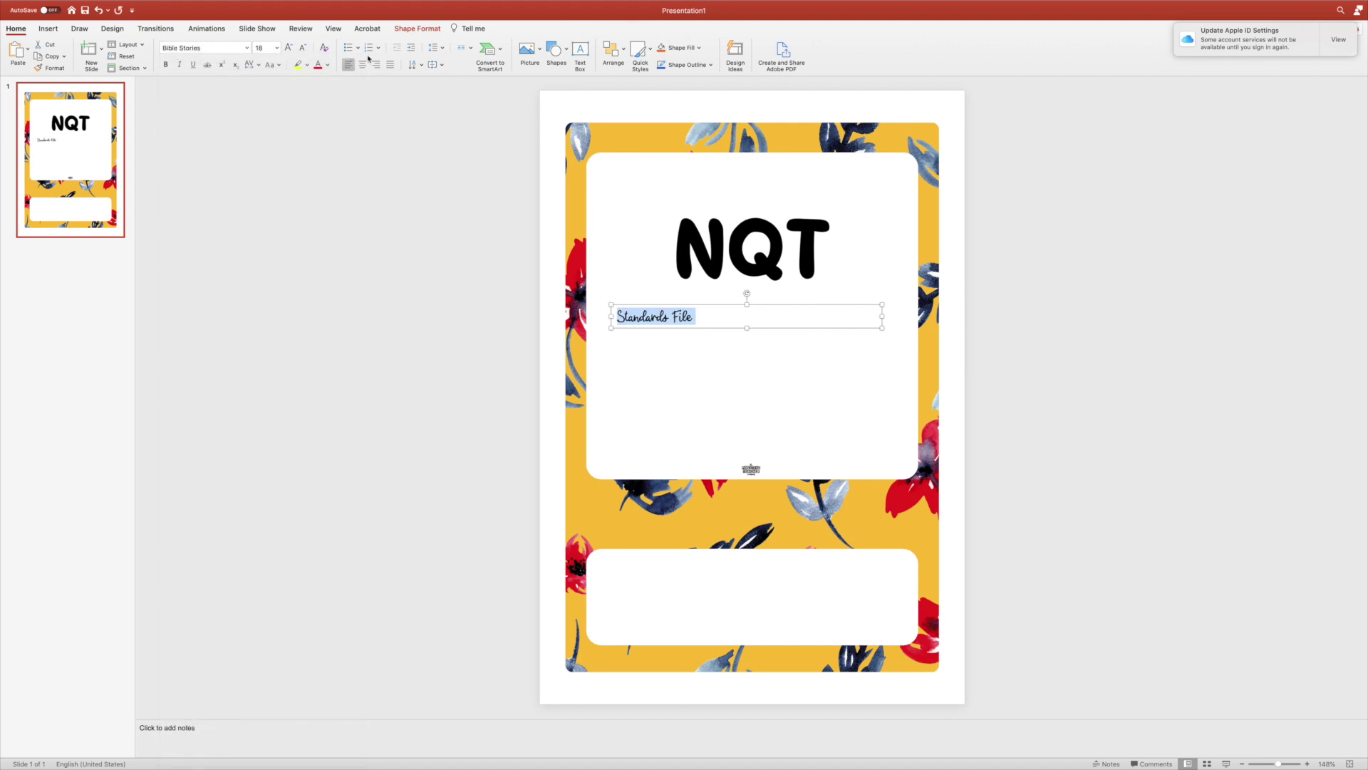
pyautogui.click(363, 65)
pyautogui.click(277, 47)
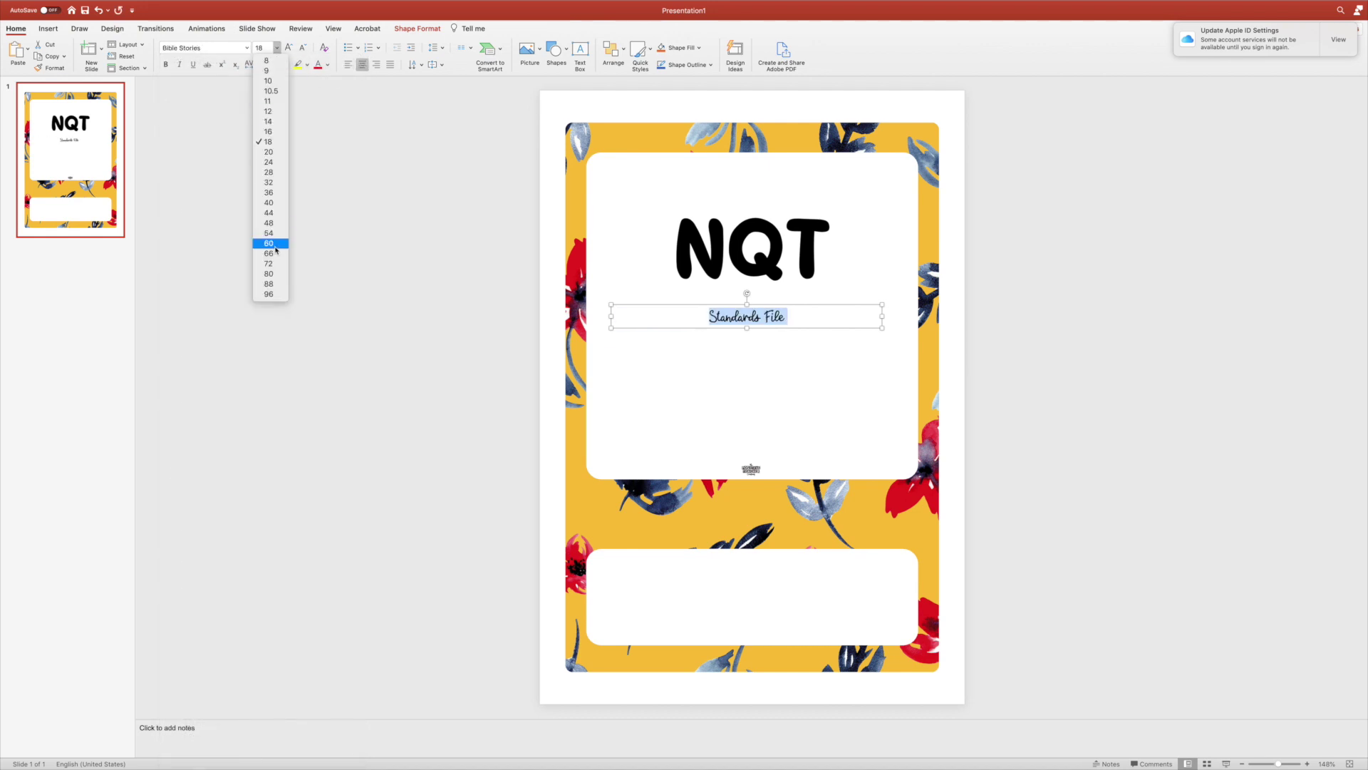
pyautogui.click(269, 273)
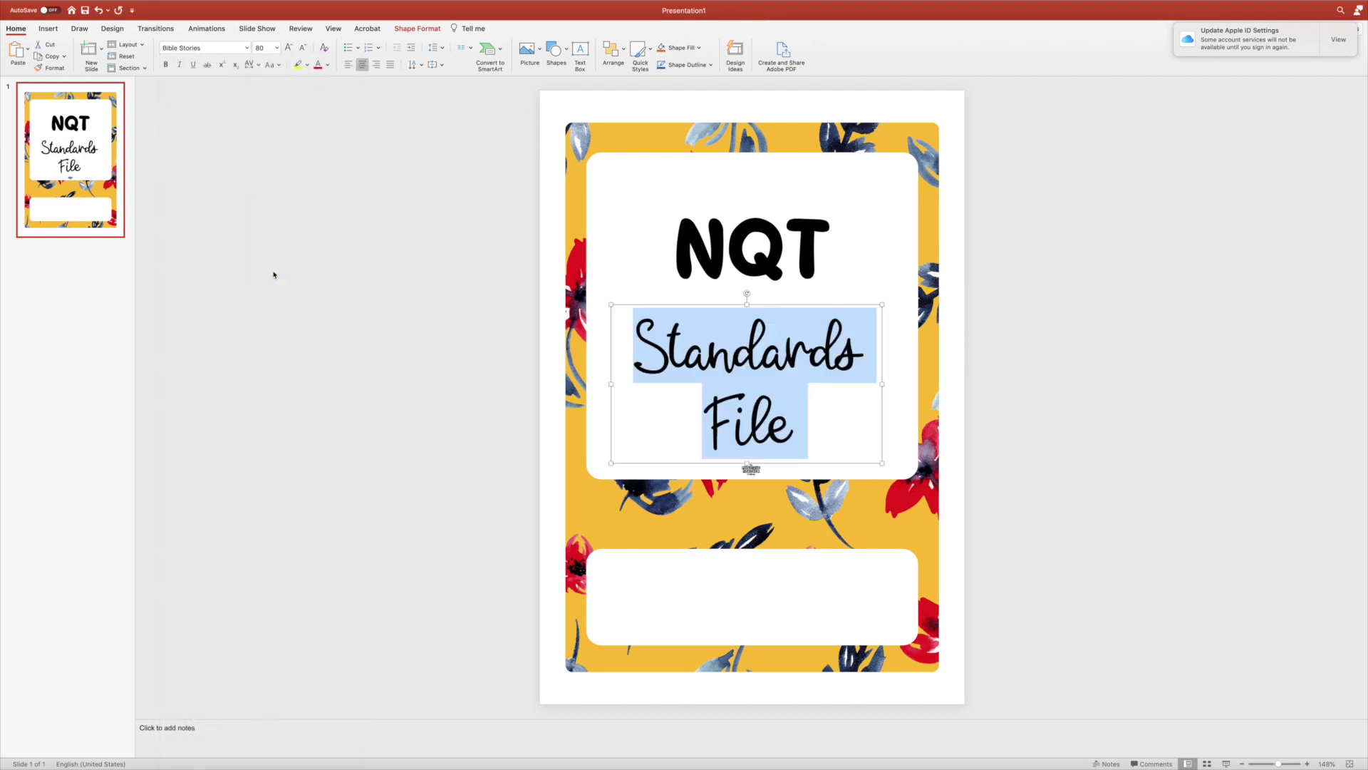
pyautogui.click(1037, 371)
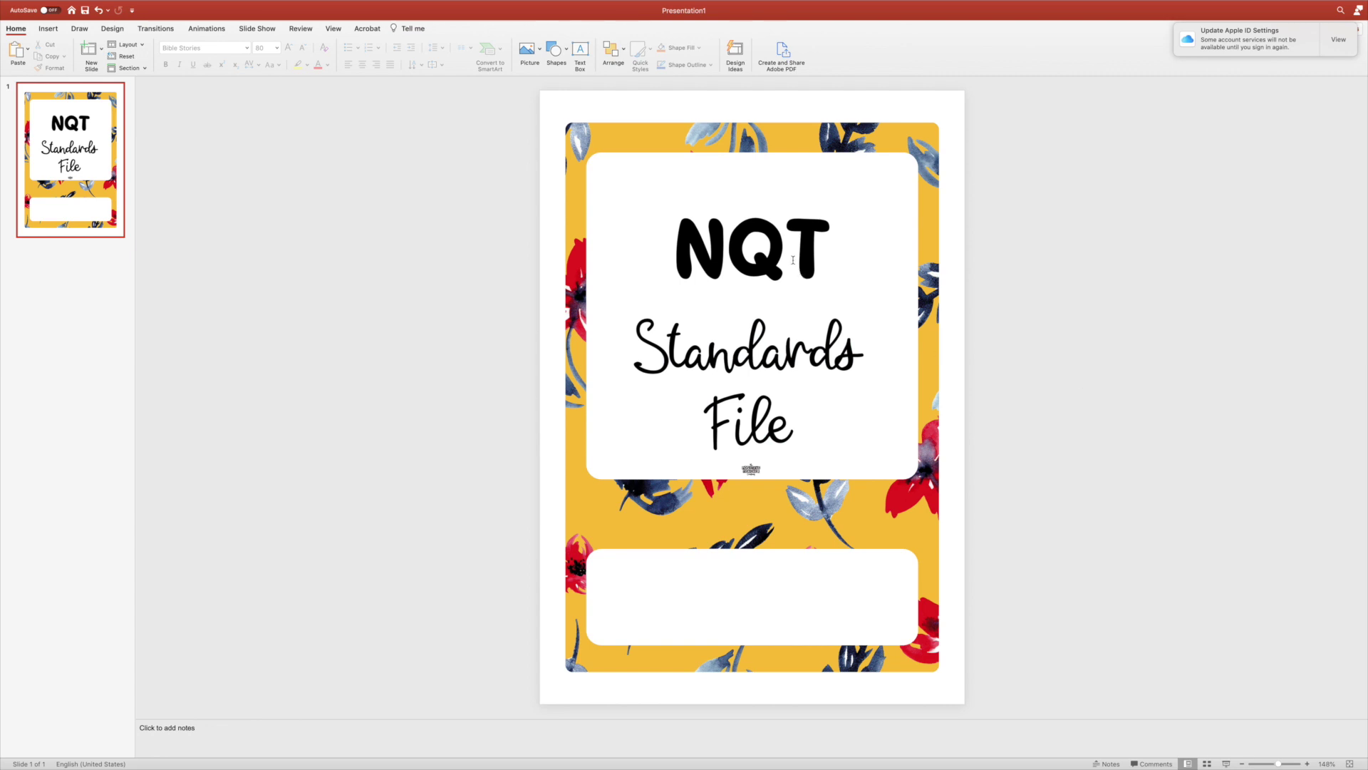
pyautogui.click(49, 29)
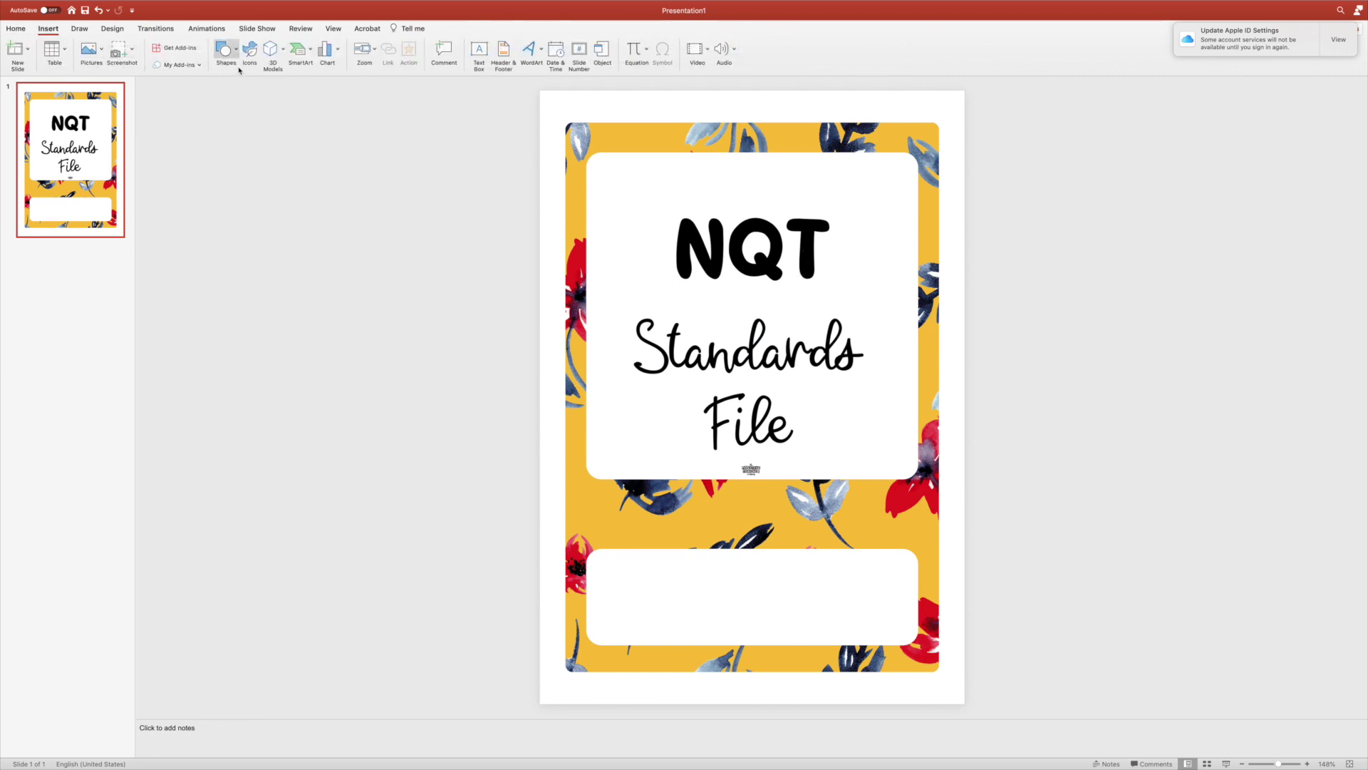
# Draw a text box across the lower white panel and type the owner's full name.
pyautogui.click(476, 51)
pyautogui.moveTo(606, 562); pyautogui.dragTo(889, 630)
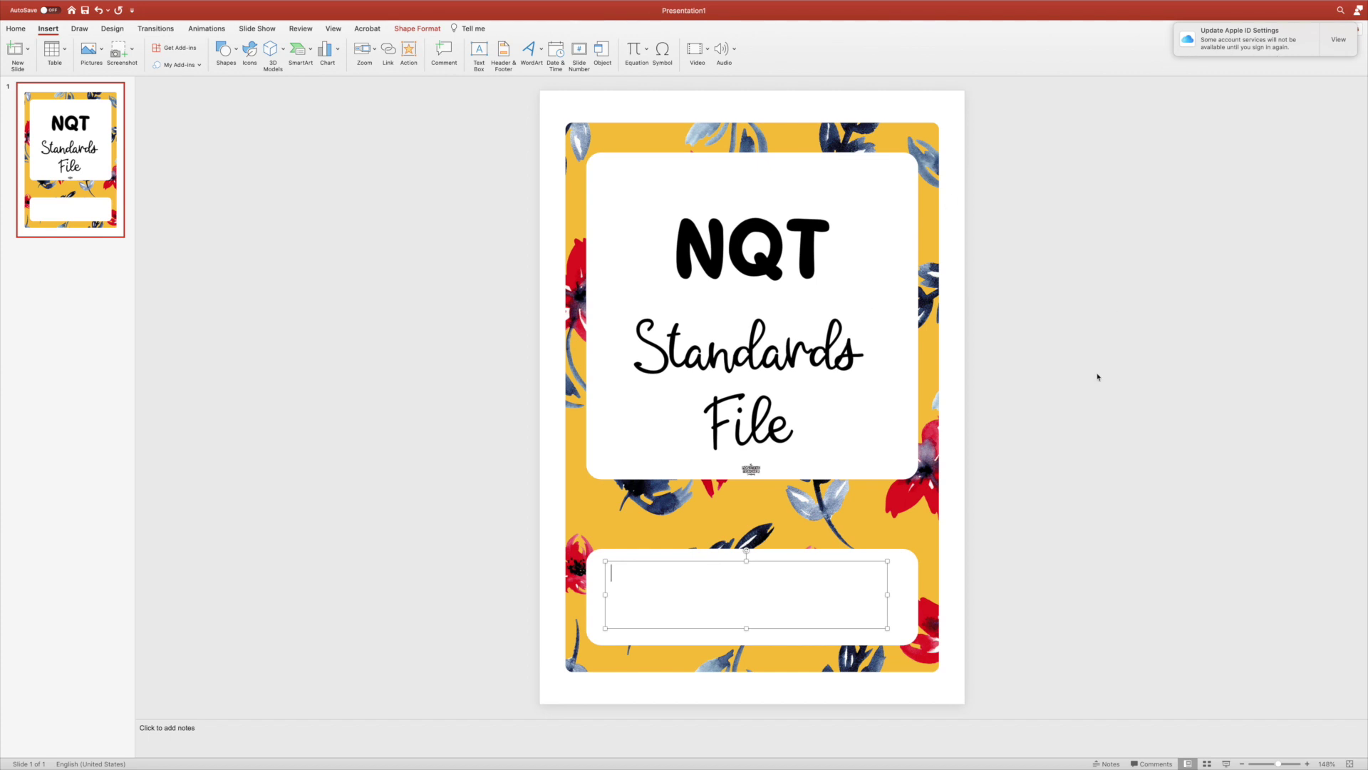
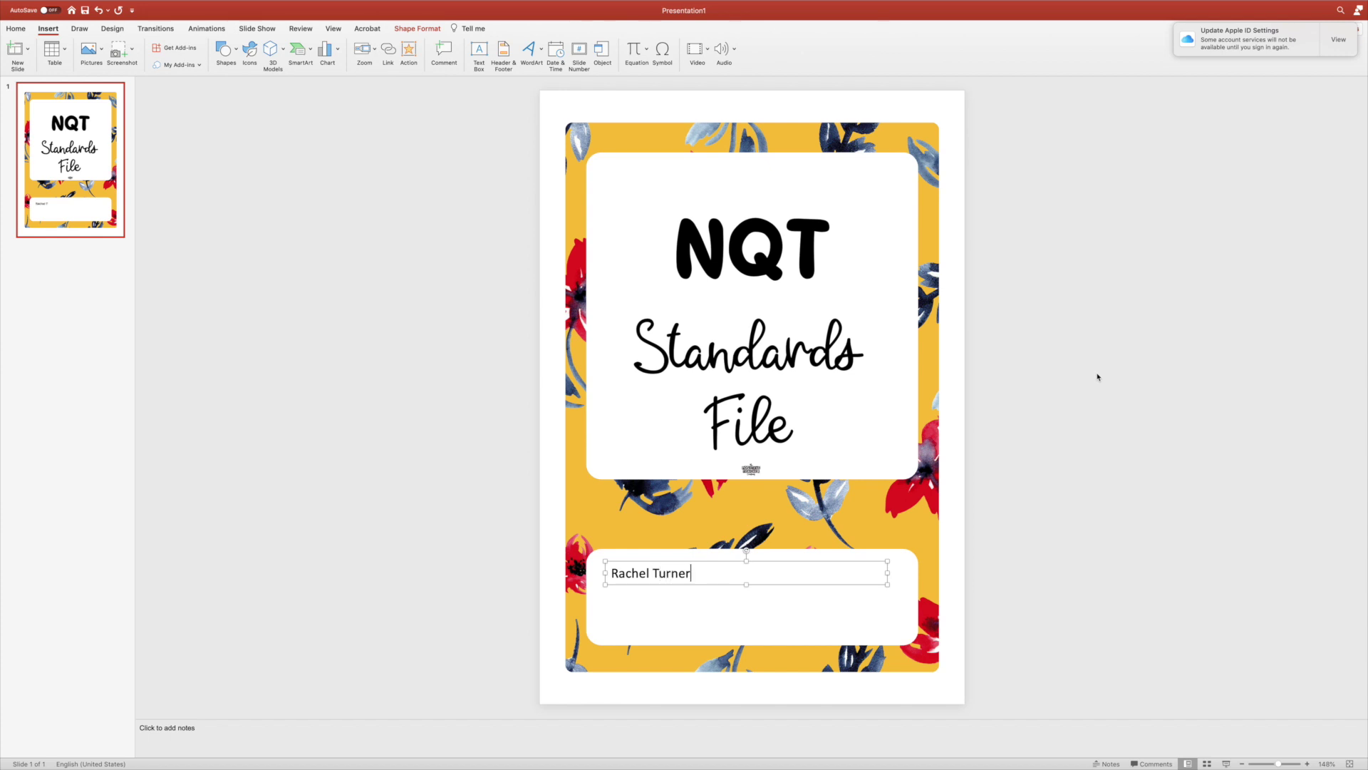
pyautogui.press('super+a')
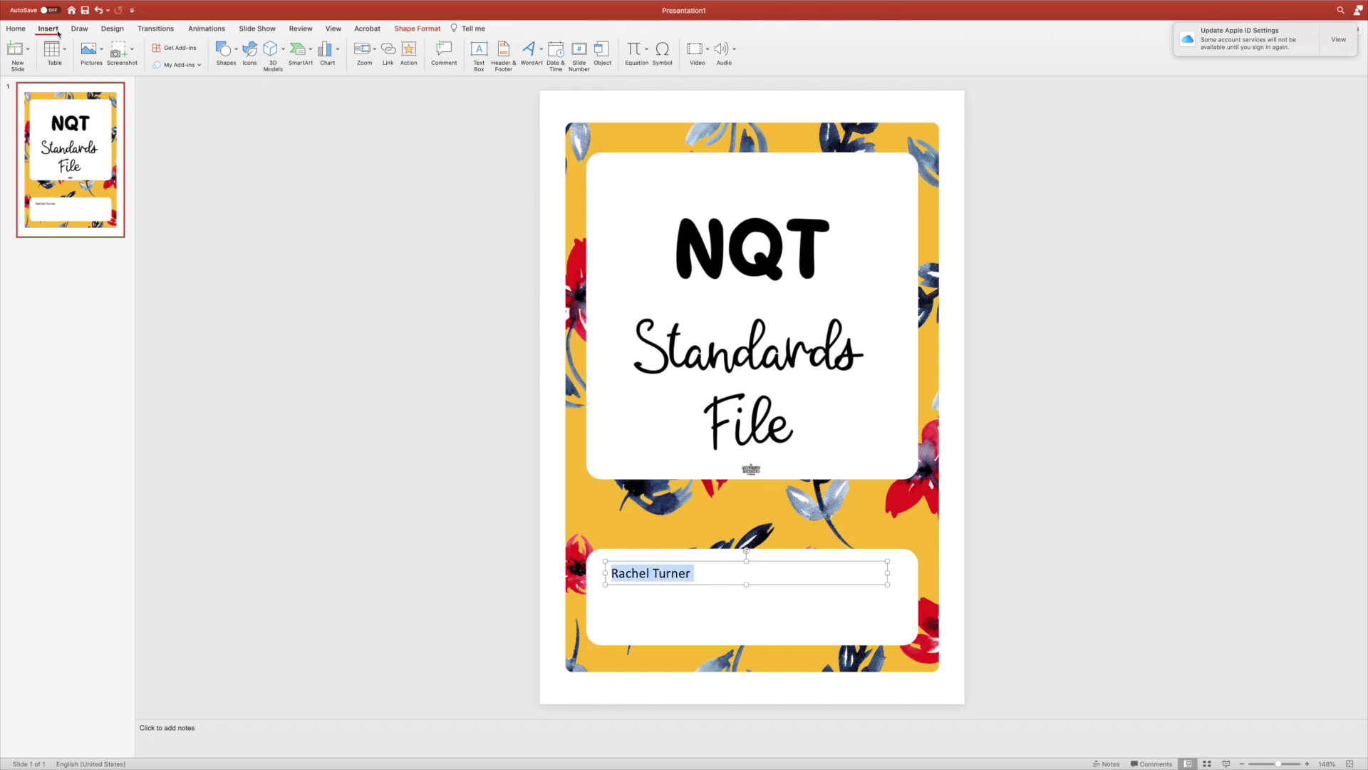
# Format the name in Cheesy Grits, centred, at 48 pt.
pyautogui.click(21, 33)
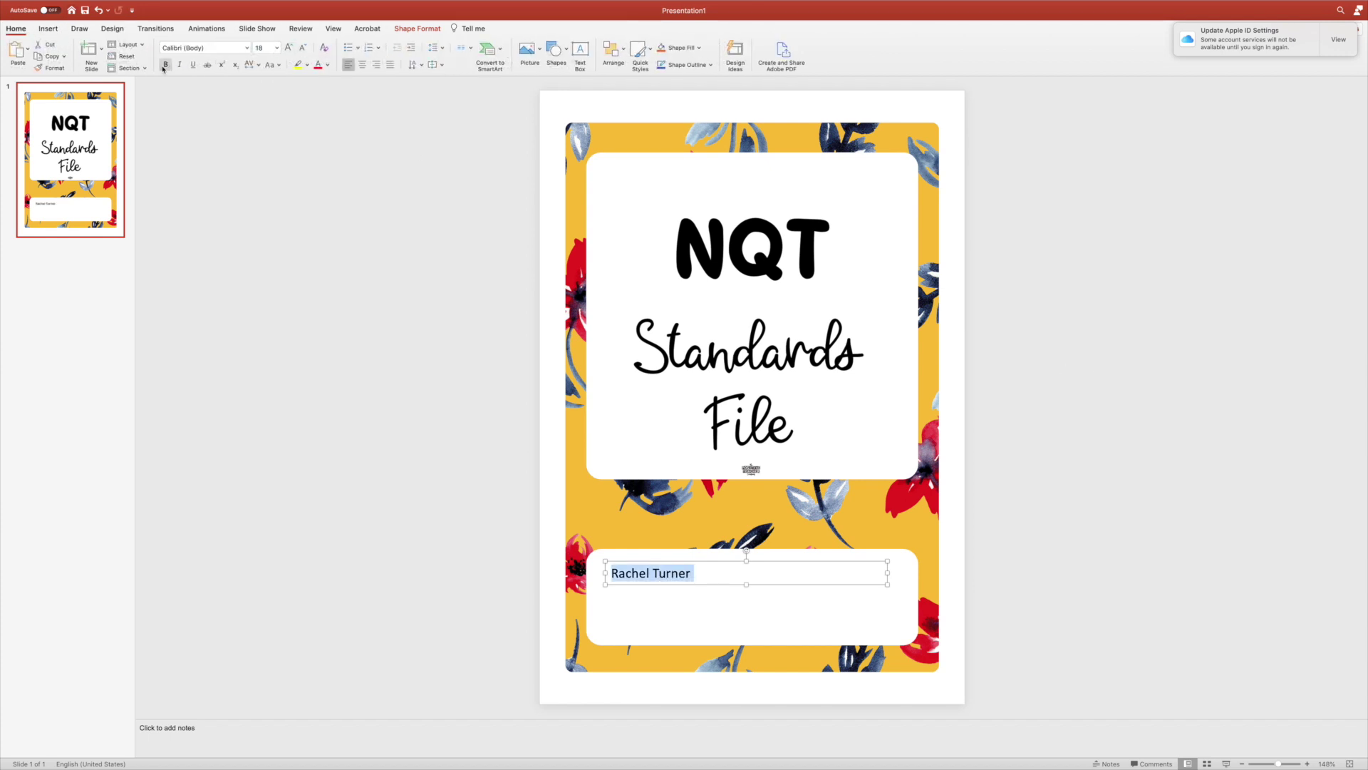
pyautogui.click(247, 47)
pyautogui.click(245, 148)
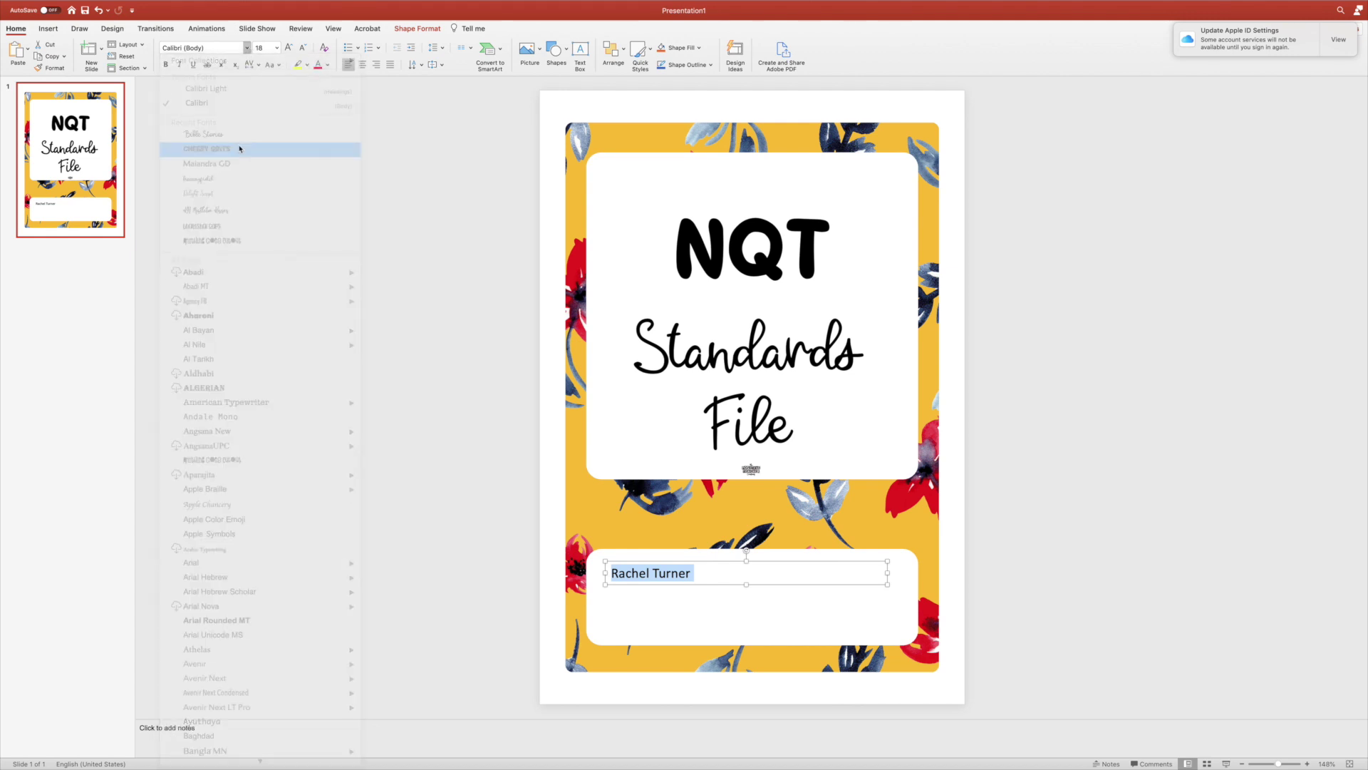
pyautogui.click(357, 65)
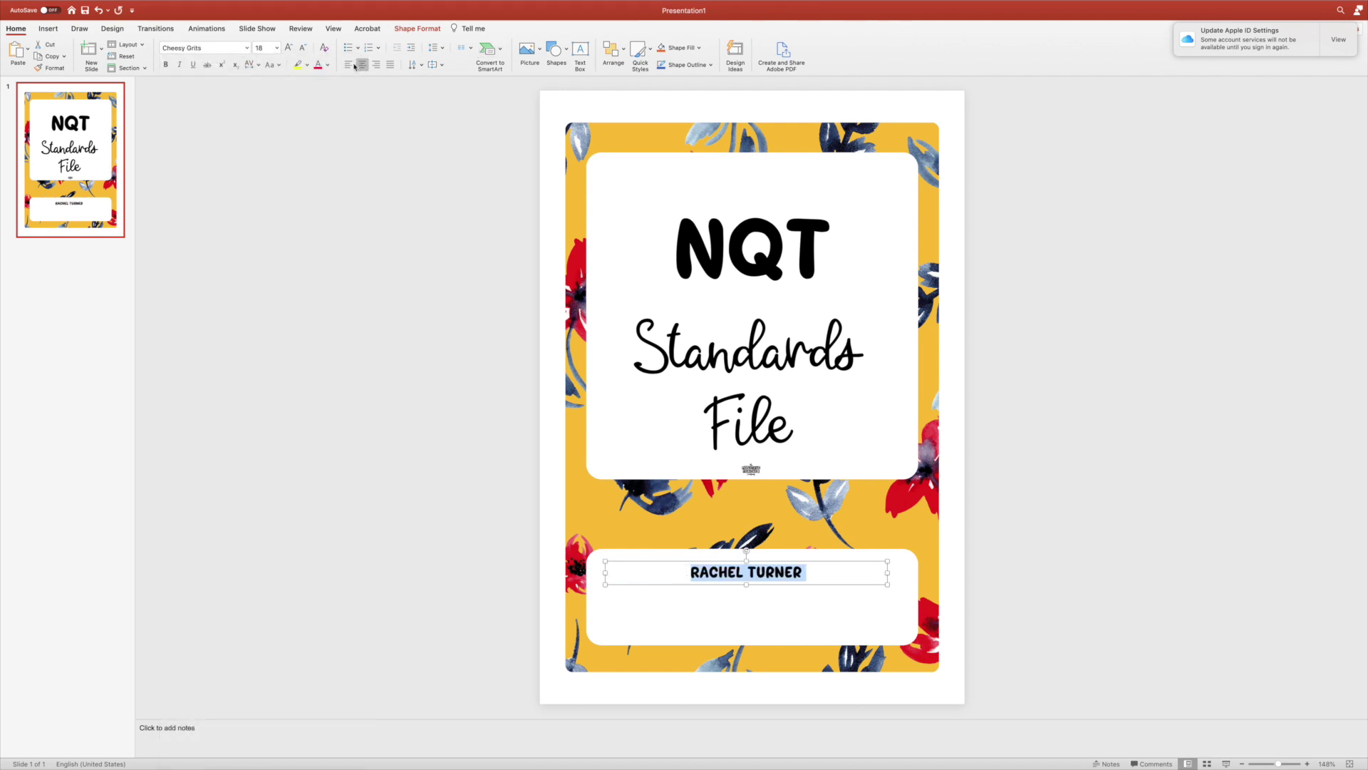
pyautogui.click(277, 48)
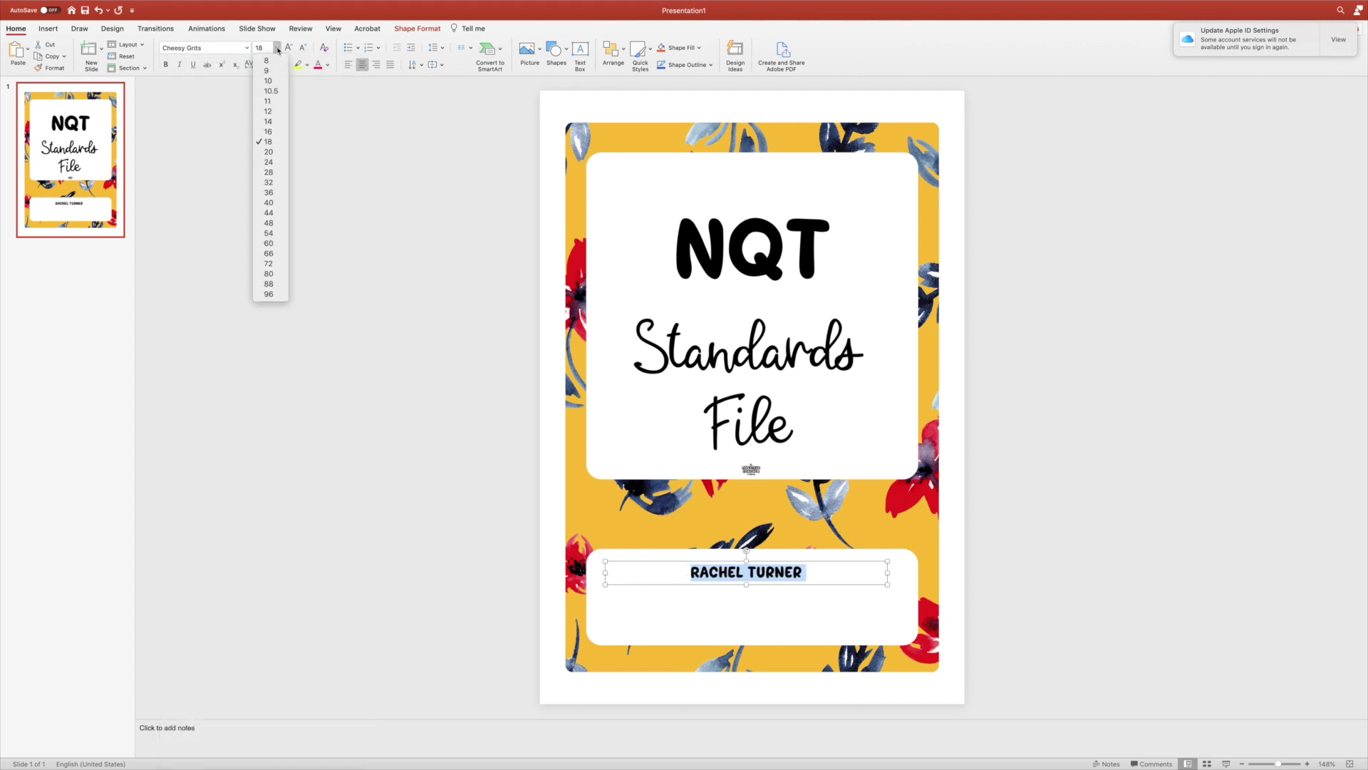
pyautogui.click(268, 224)
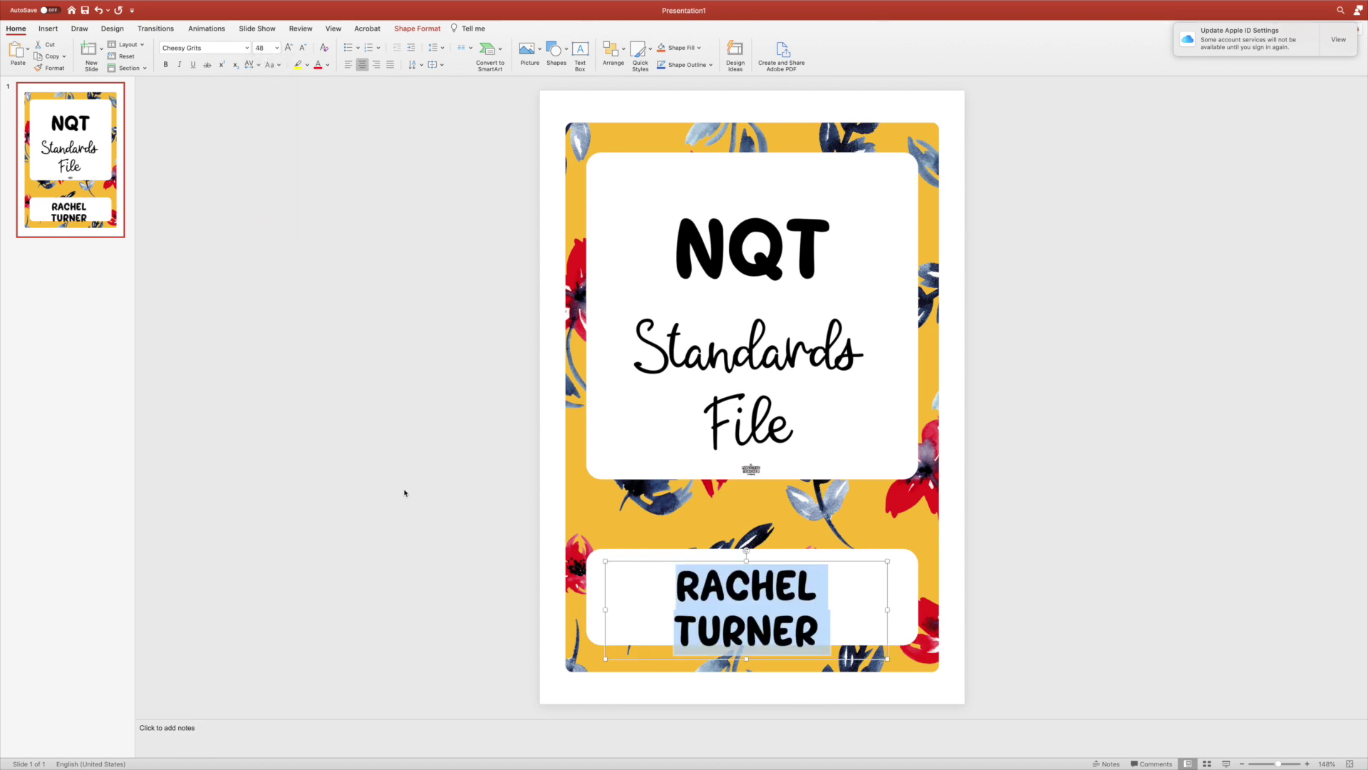
# Widen the name box so the name fits on one line, then add a second slide.
pyautogui.click(596, 602)
pyautogui.click(606, 606)
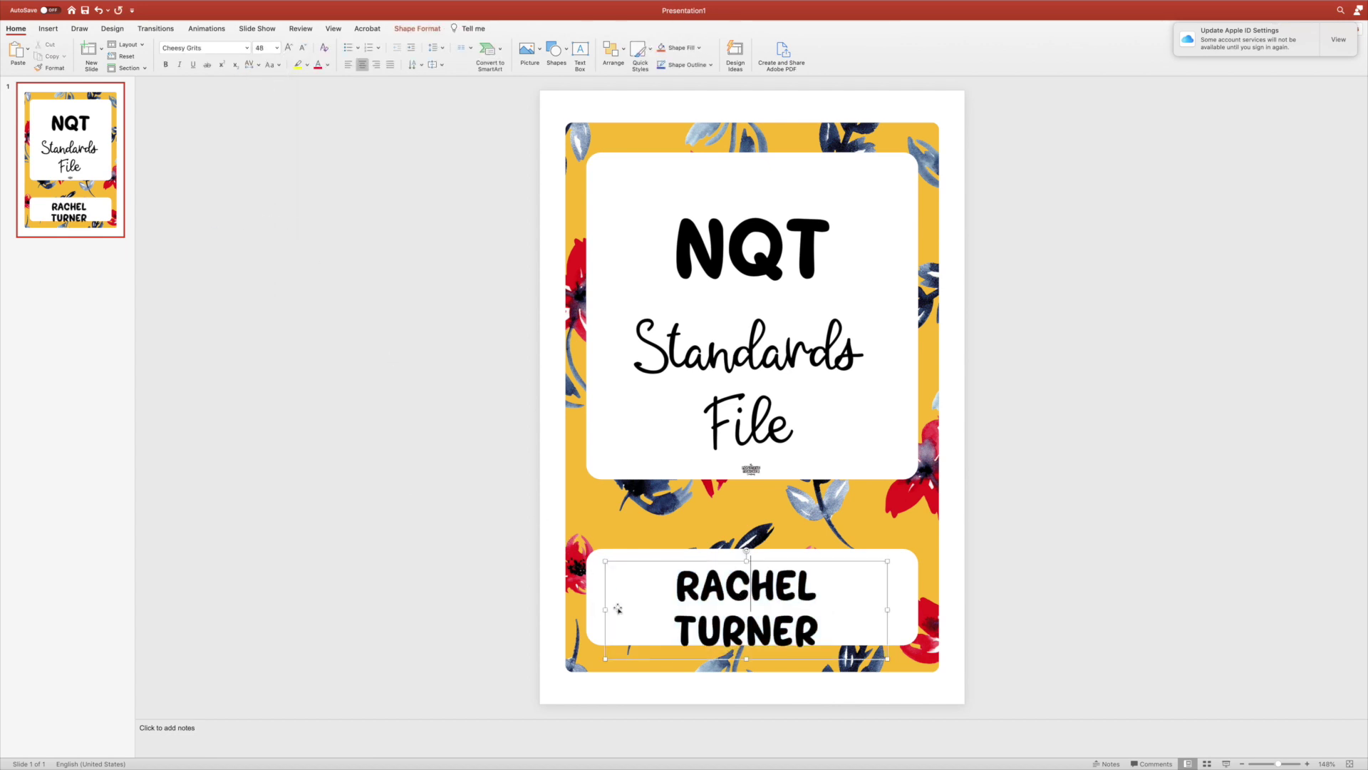
pyautogui.moveTo(605, 610); pyautogui.dragTo(589, 610)
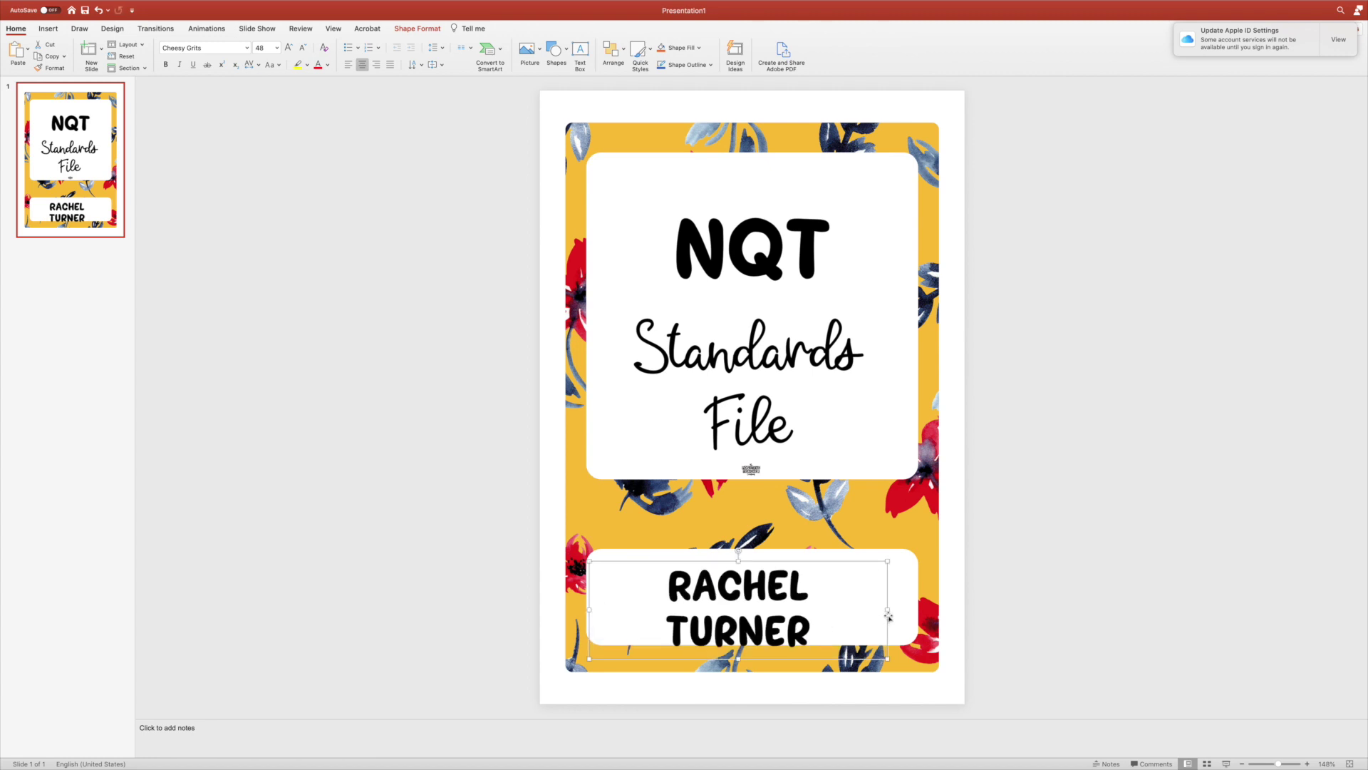
pyautogui.moveTo(889, 616); pyautogui.dragTo(921, 613)
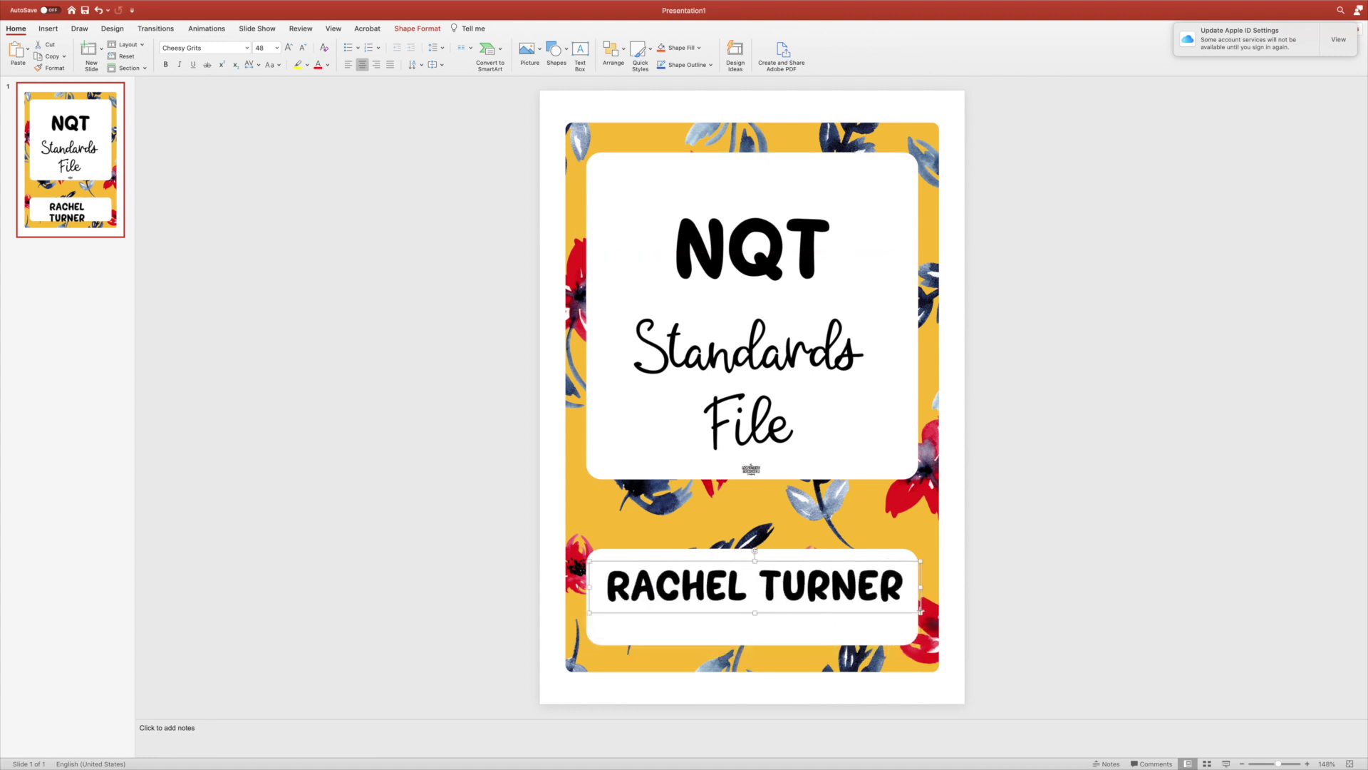
pyautogui.click(1027, 554)
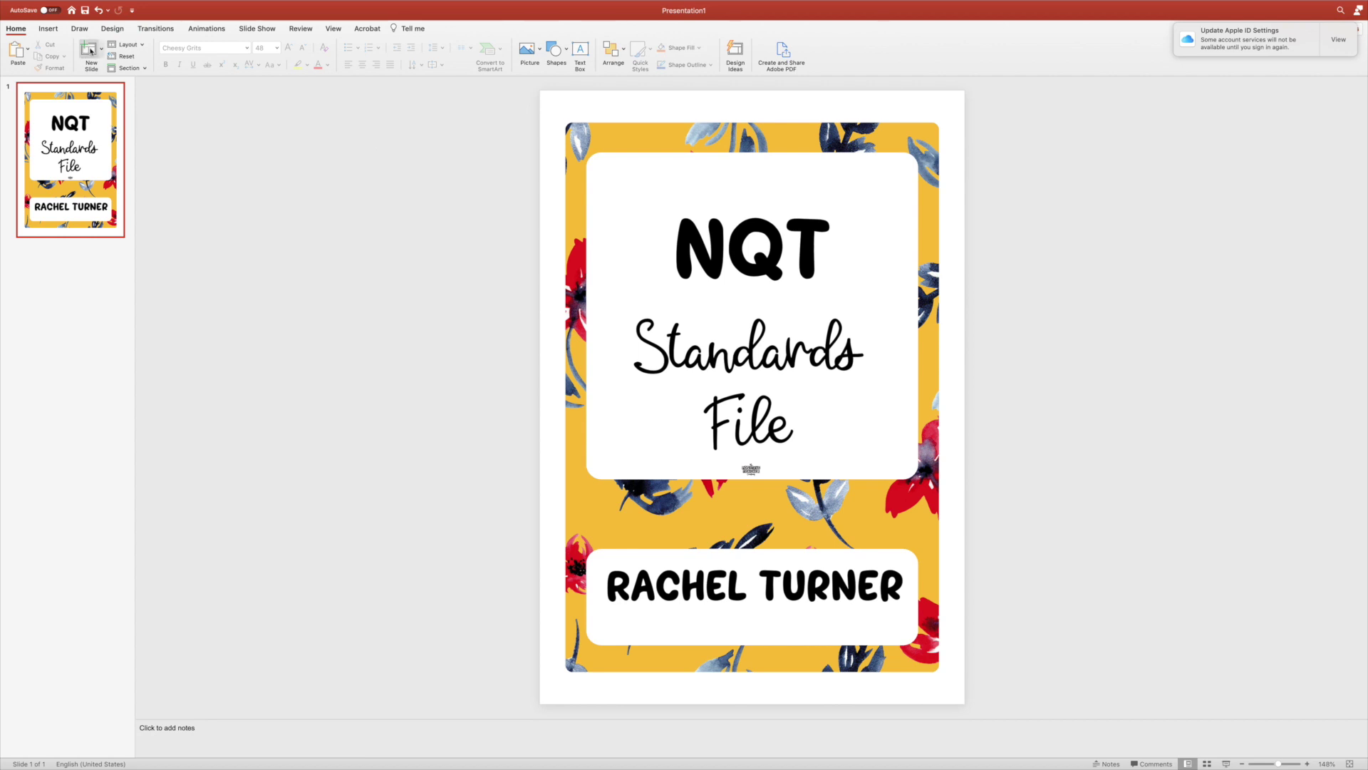
pyautogui.press('Return')
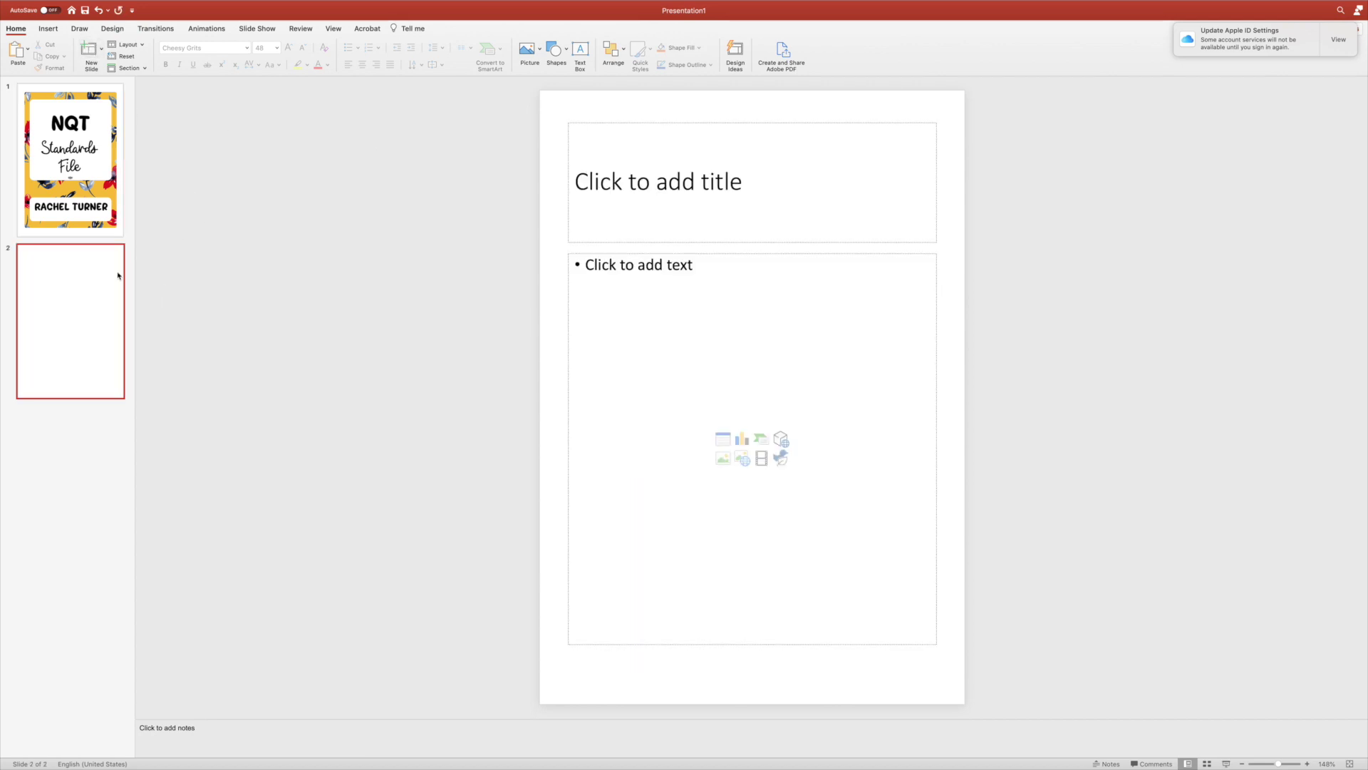
# Insert the third 'file label red pop editable' PNG, with three floral spine strips, onto slide 2.
pyautogui.click(50, 29)
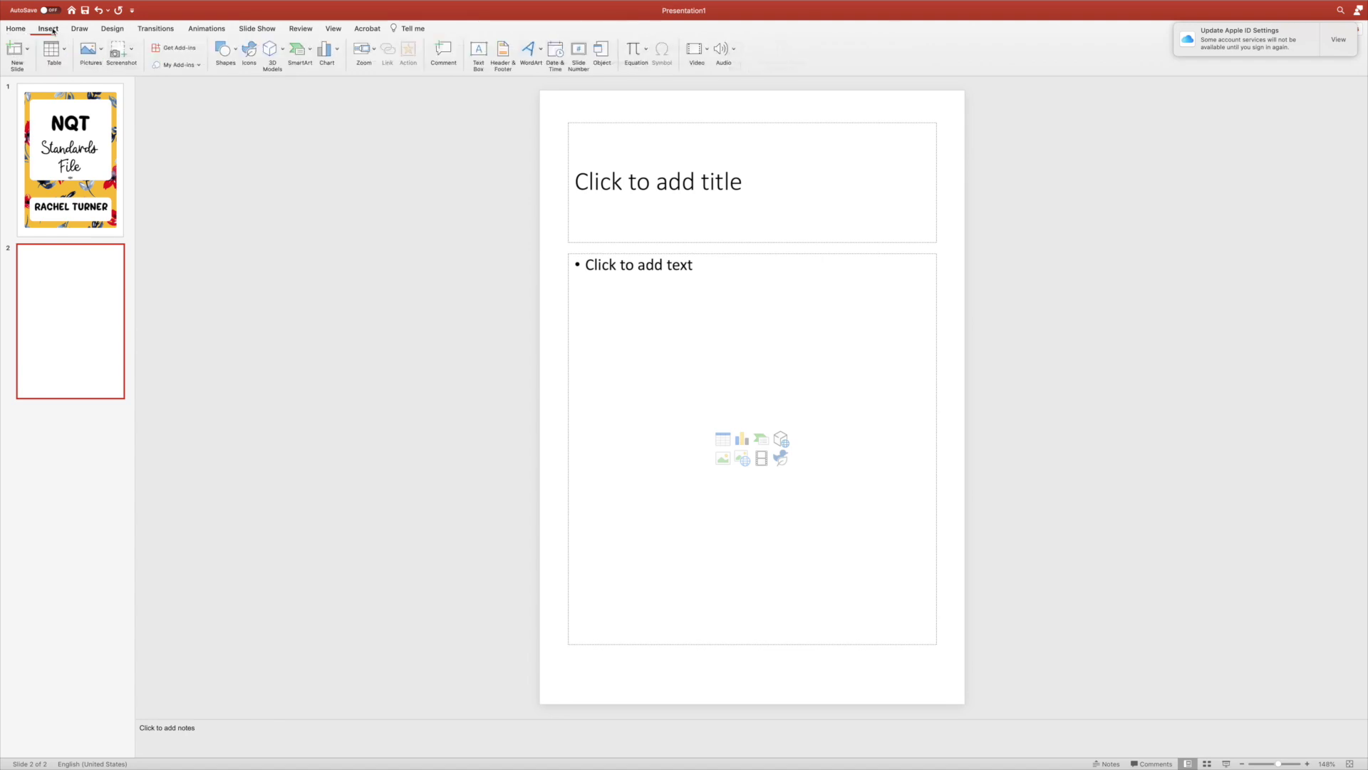
pyautogui.click(91, 59)
pyautogui.click(125, 80)
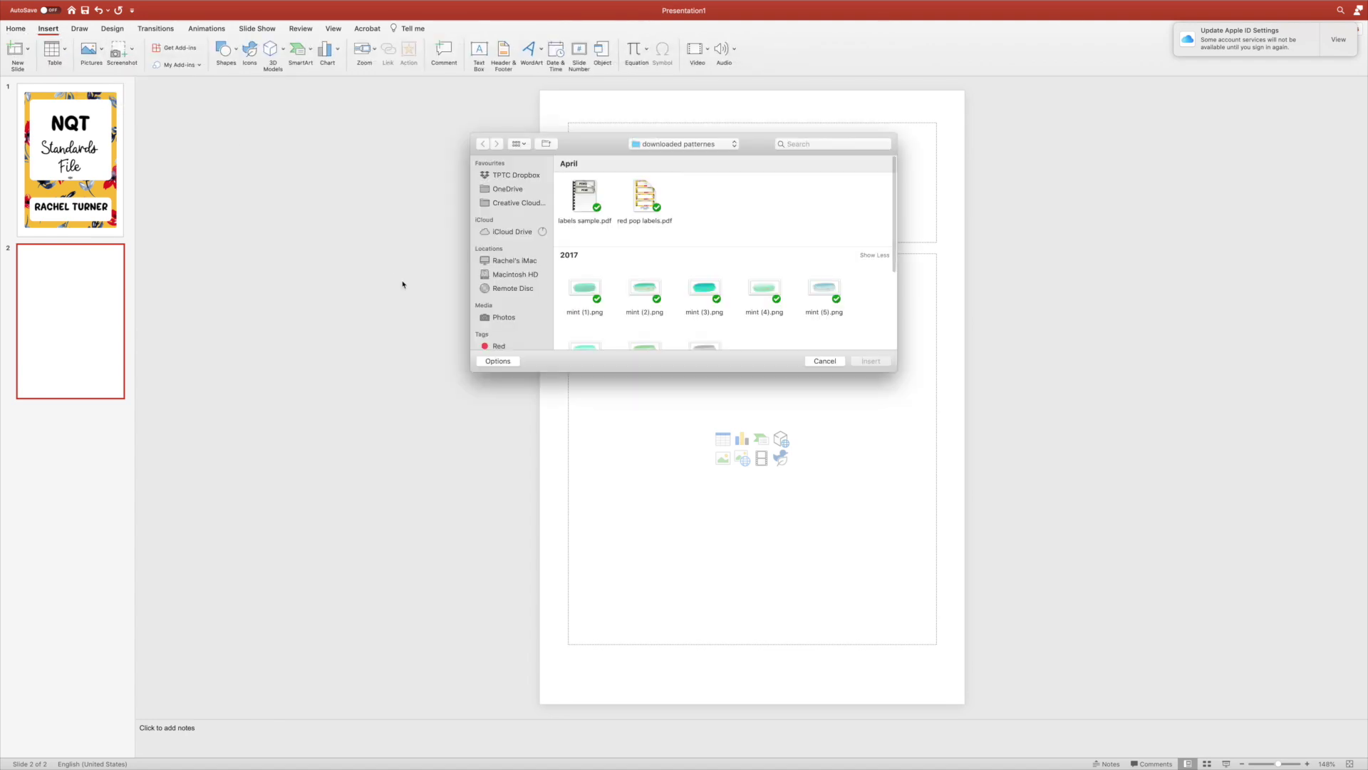
pyautogui.click(815, 143)
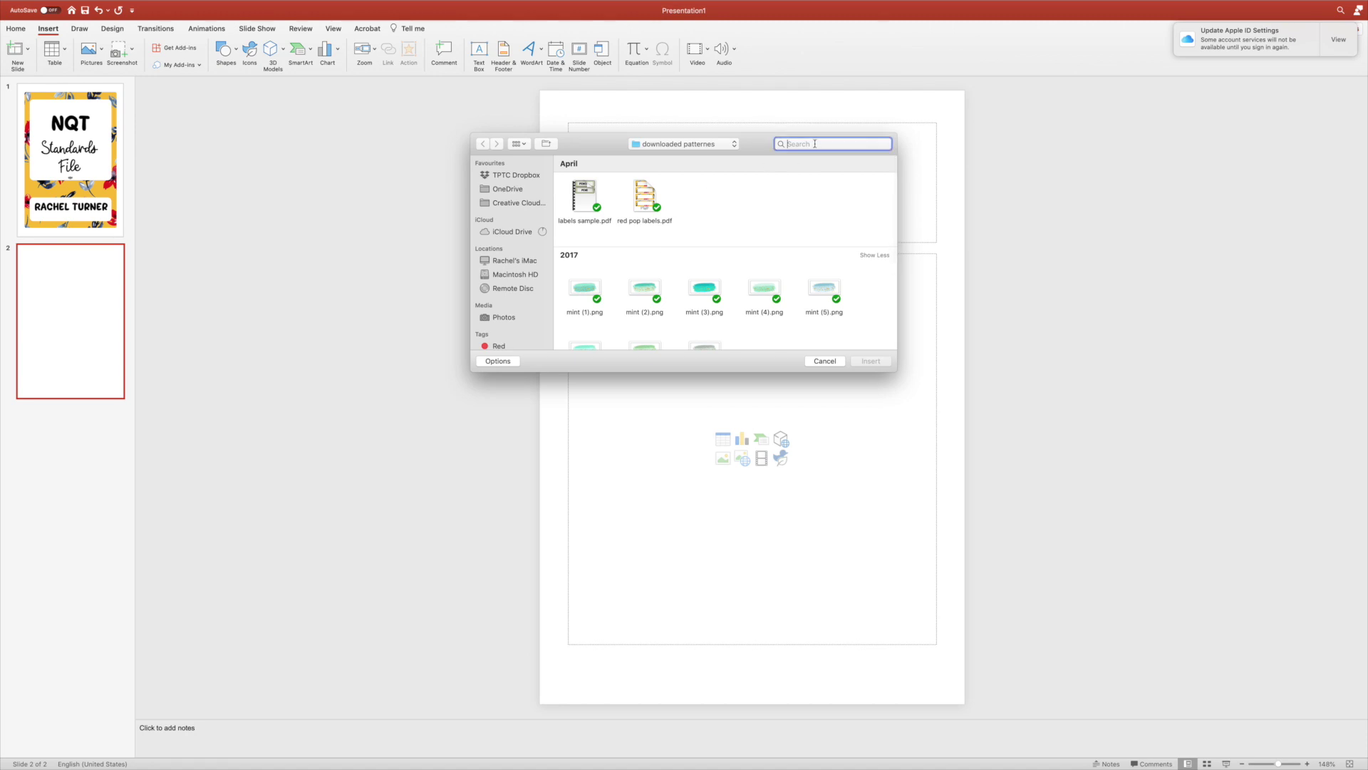
pyautogui.write('editable')
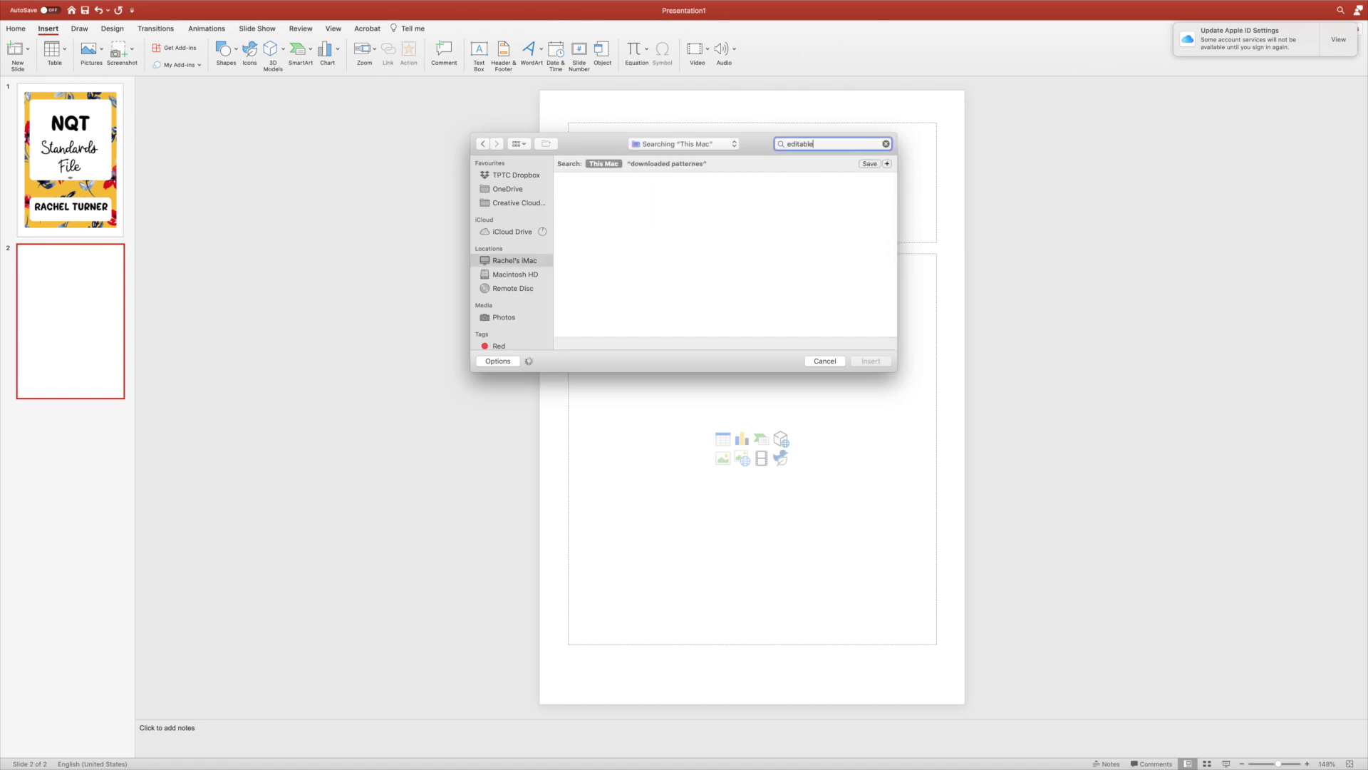
pyautogui.press('Return')
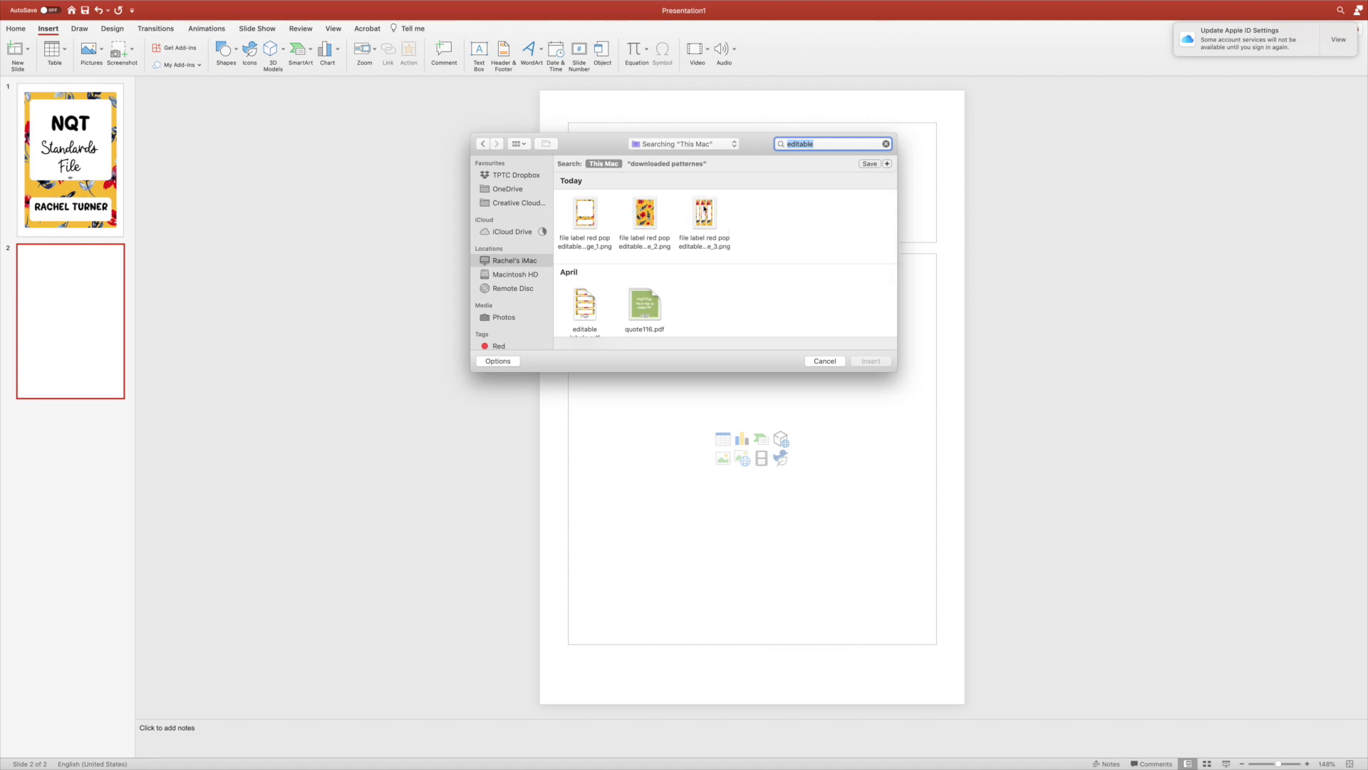
pyautogui.doubleClick(708, 211)
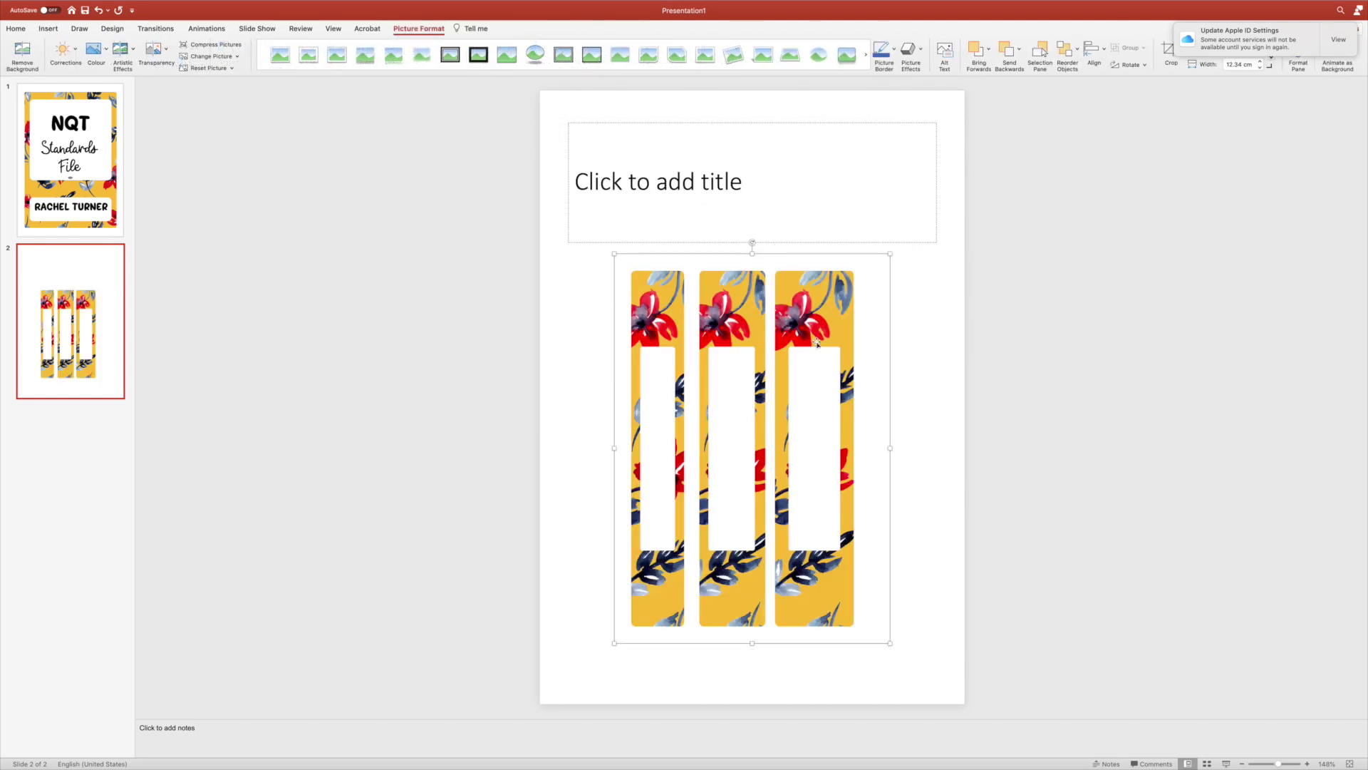
# Crop the three-strip floral picture down to a single strip and shift it left.
pyautogui.moveTo(802, 370); pyautogui.dragTo(734, 210)
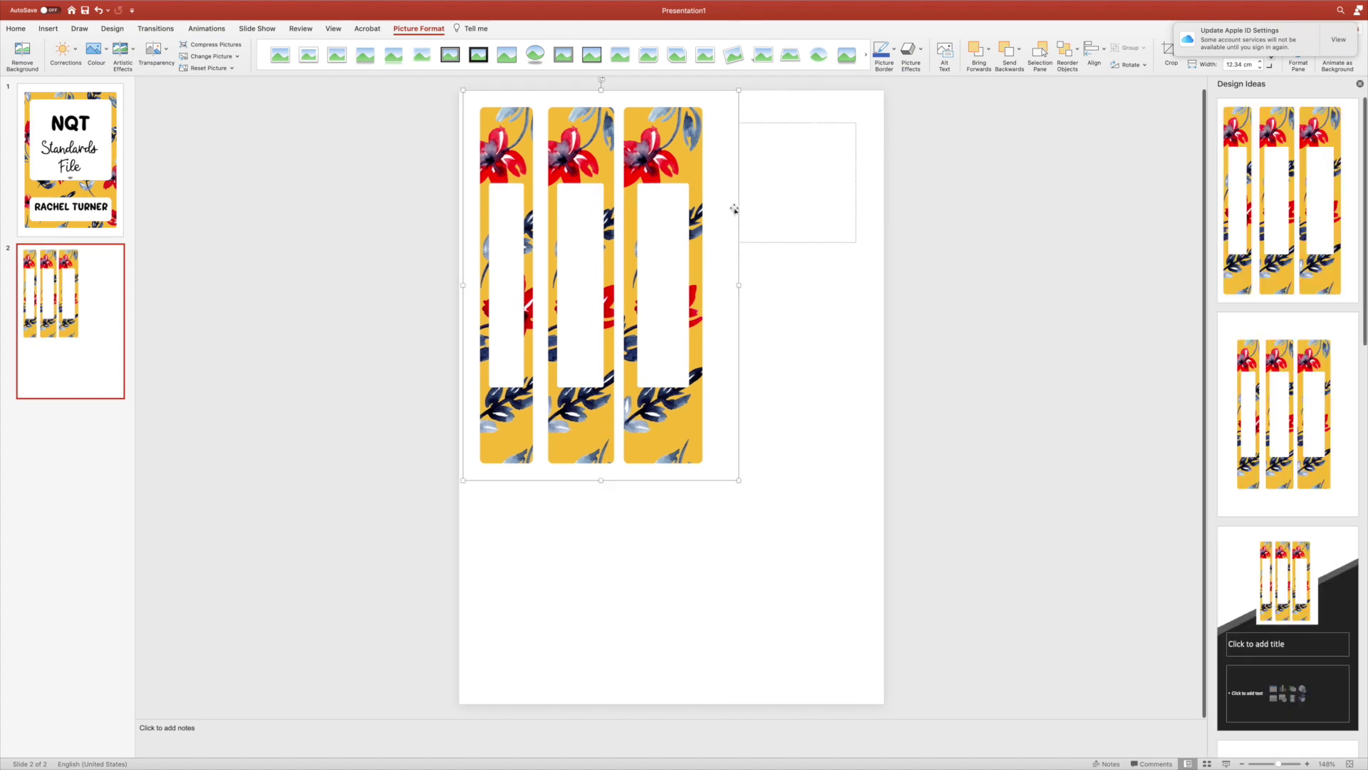
pyautogui.click(970, 334)
pyautogui.click(678, 159)
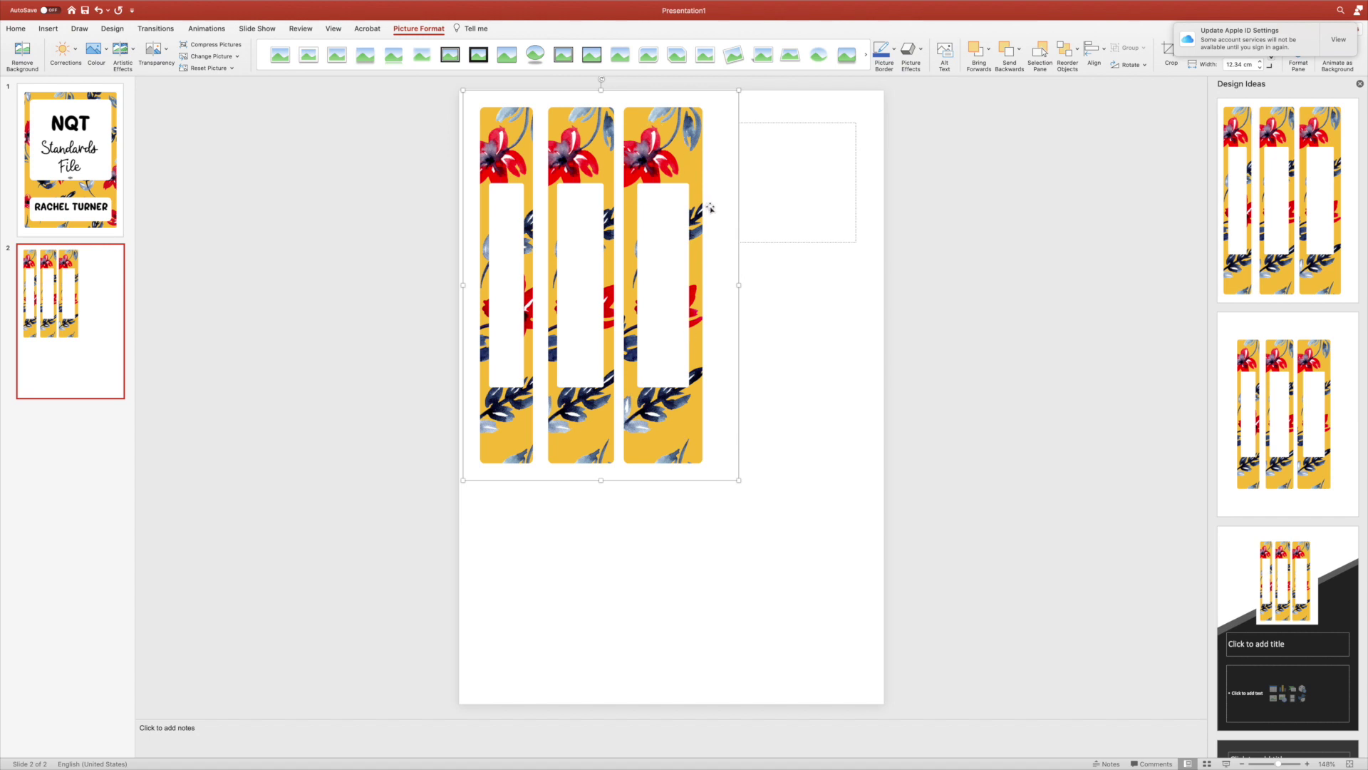
pyautogui.click(1169, 51)
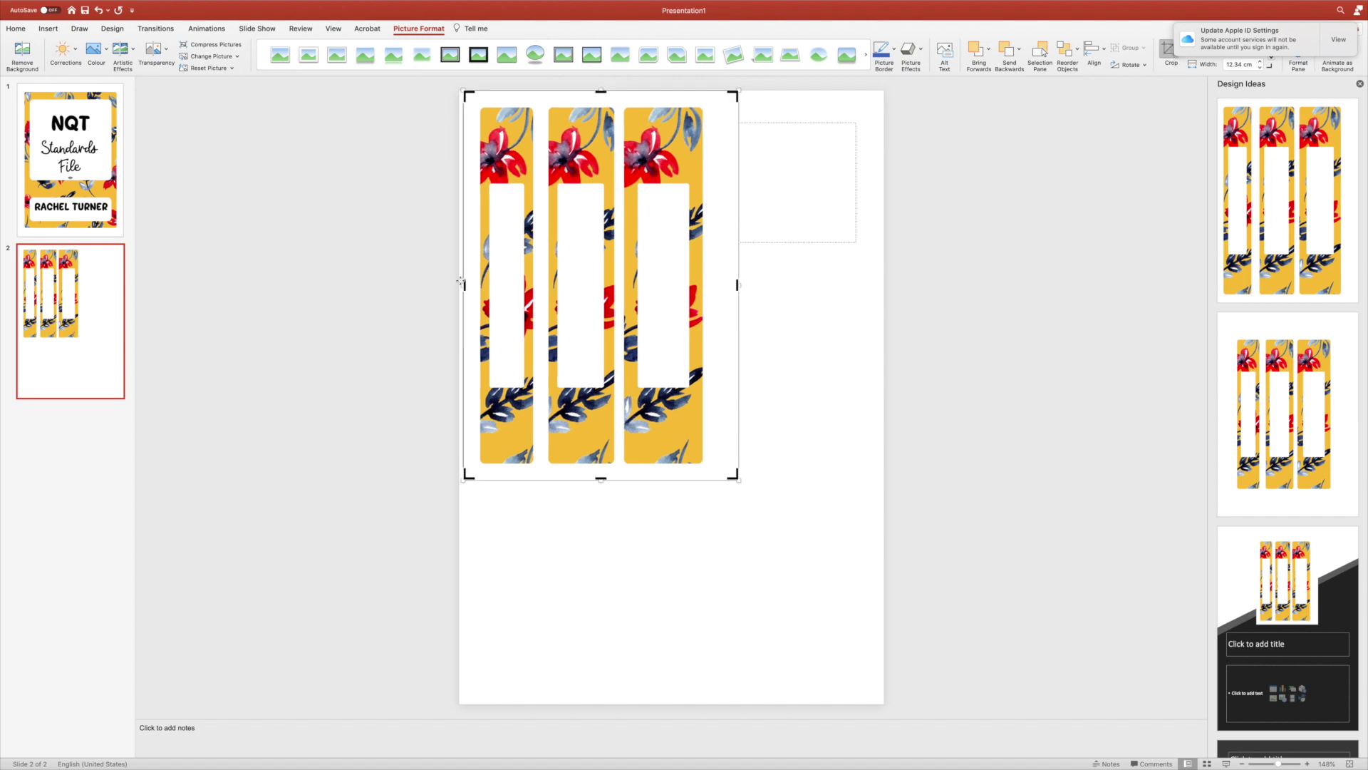
pyautogui.moveTo(464, 284); pyautogui.dragTo(616, 282)
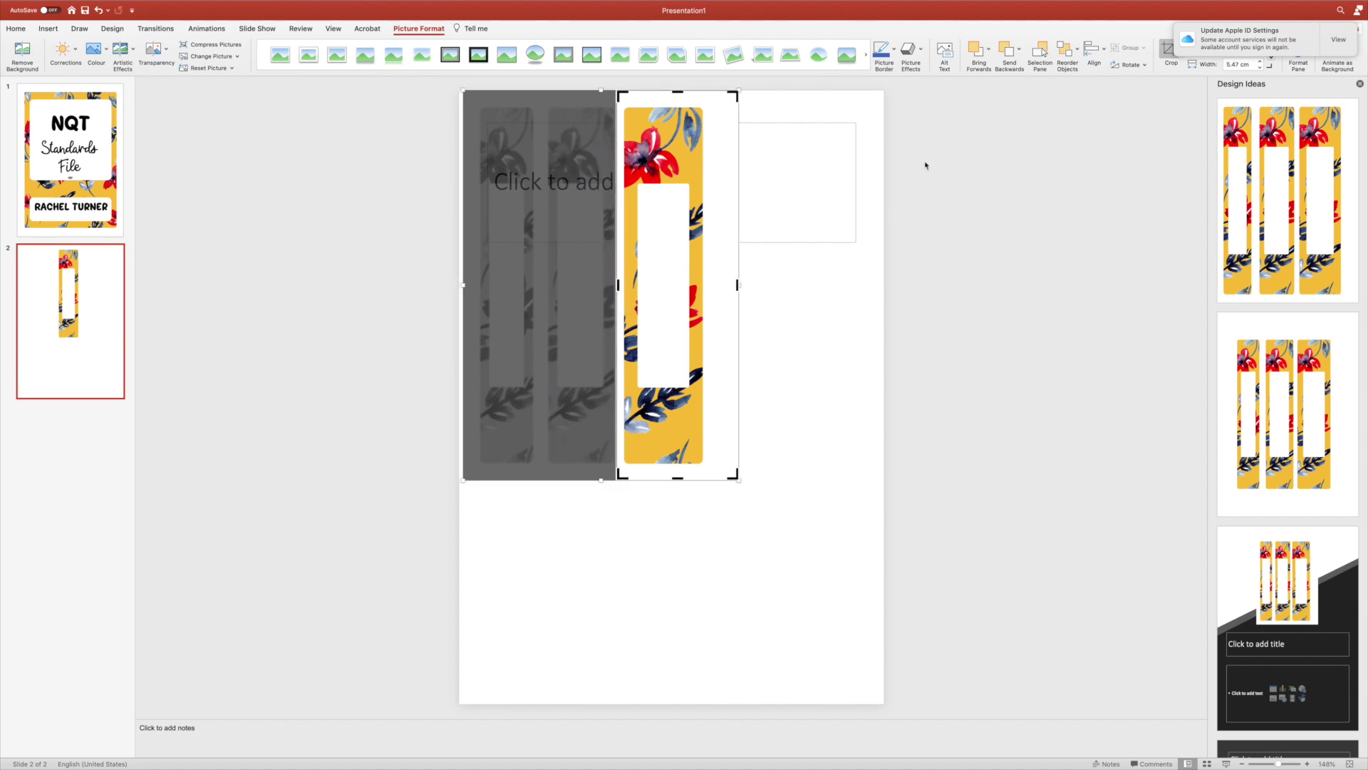
pyautogui.click(1164, 53)
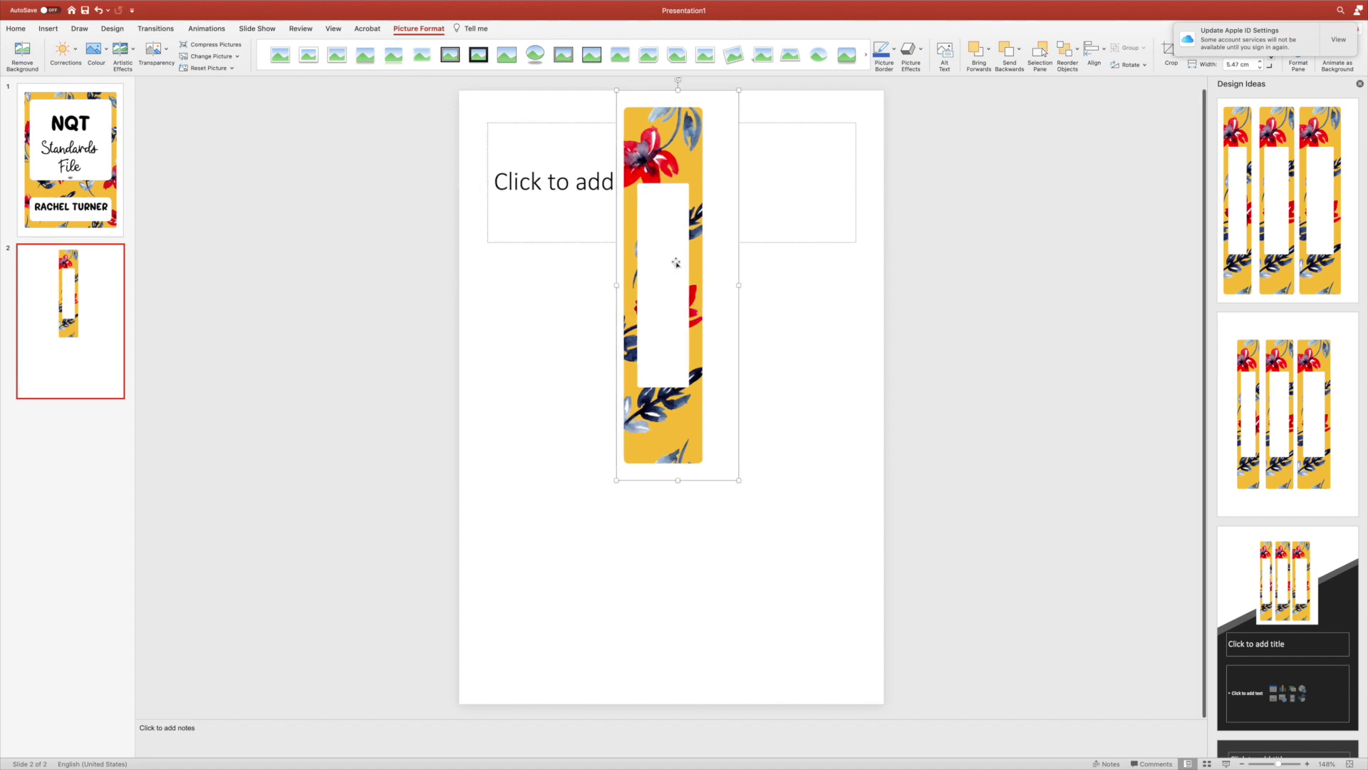
pyautogui.moveTo(675, 263); pyautogui.dragTo(540, 253)
# Delete the empty title placeholder and position the floral strip near the top-left.
pyautogui.click(690, 242)
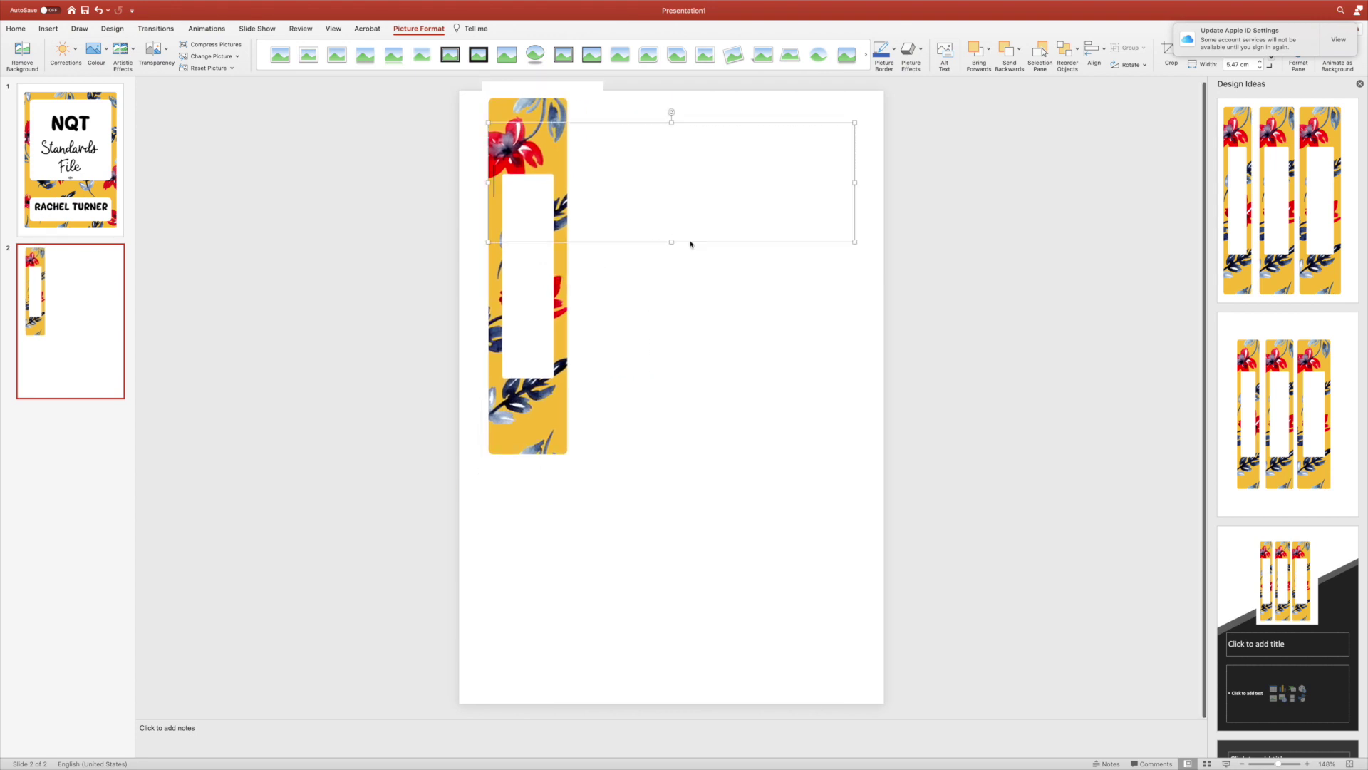
pyautogui.press('Delete')
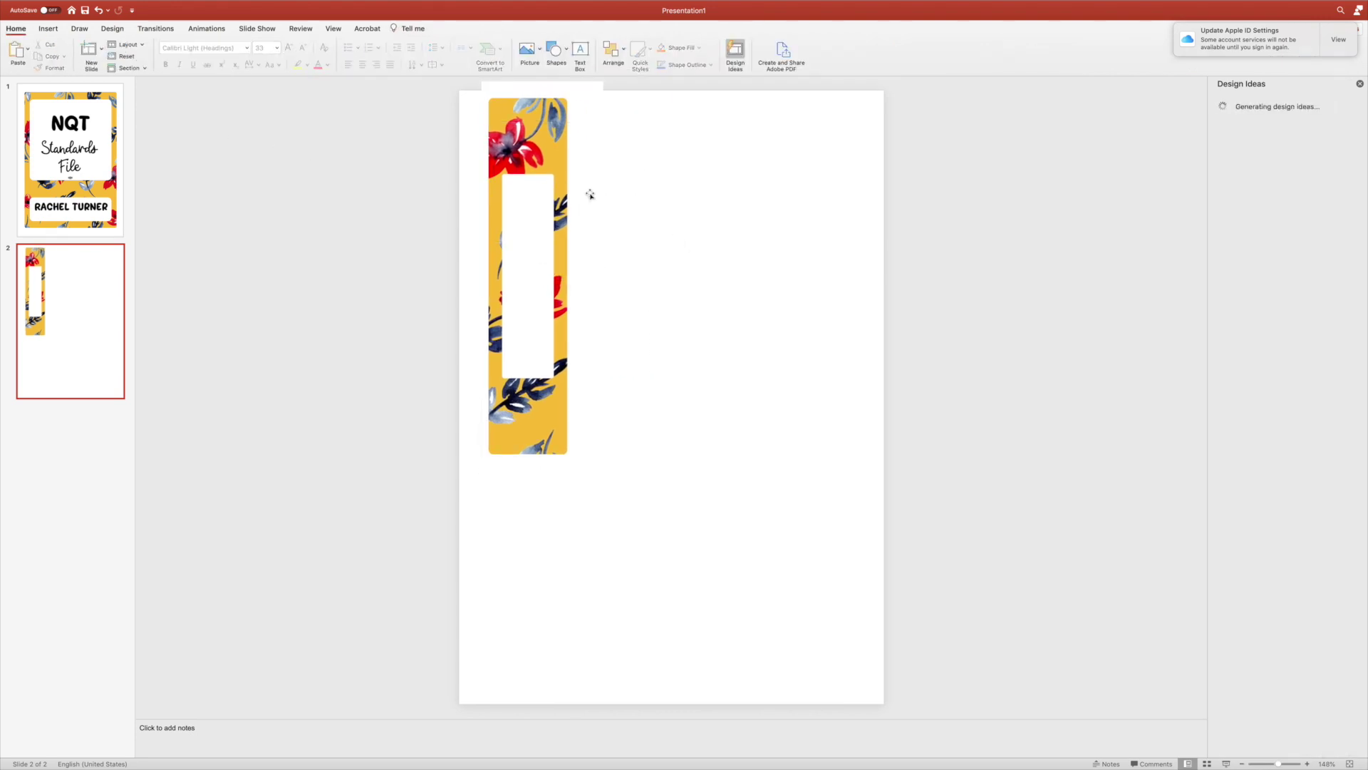
pyautogui.moveTo(559, 186)
pyautogui.mouseDown()
pyautogui.moveTo(554, 227)
pyautogui.moveTo(547, 210)
pyautogui.mouseUp()
pyautogui.click(238, 135)
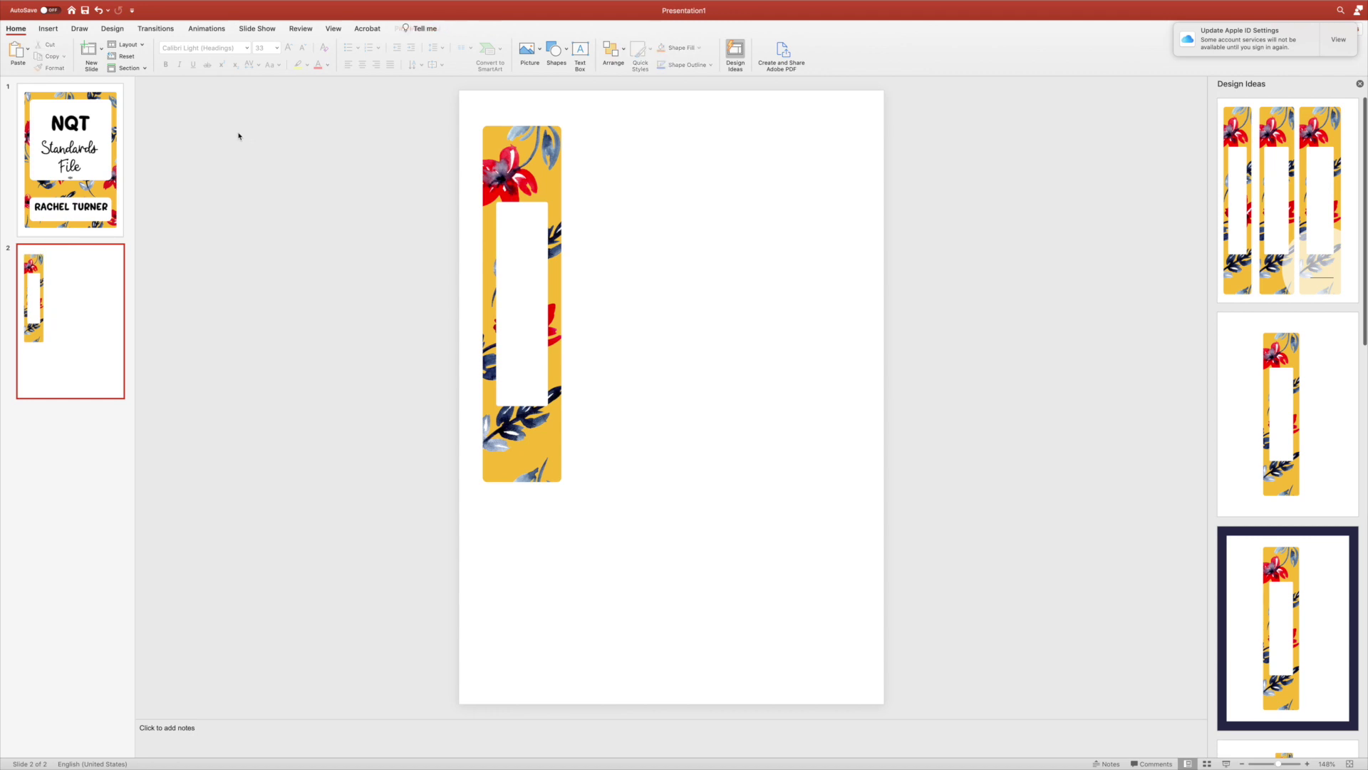
# Add a text box beside the strip reading 'NQT FILE' in Cheesy Grits, widened to one line.
pyautogui.click(48, 28)
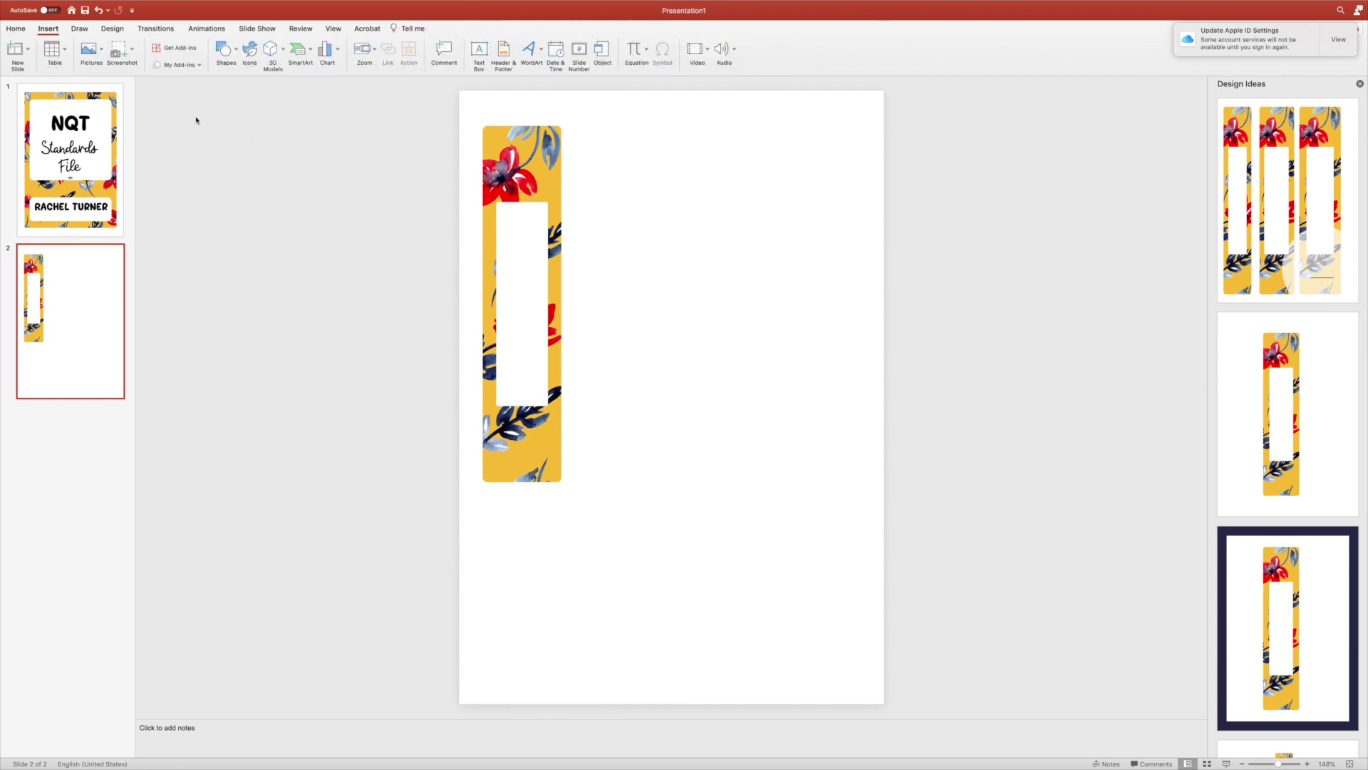
pyautogui.click(479, 51)
pyautogui.moveTo(597, 218); pyautogui.dragTo(665, 378)
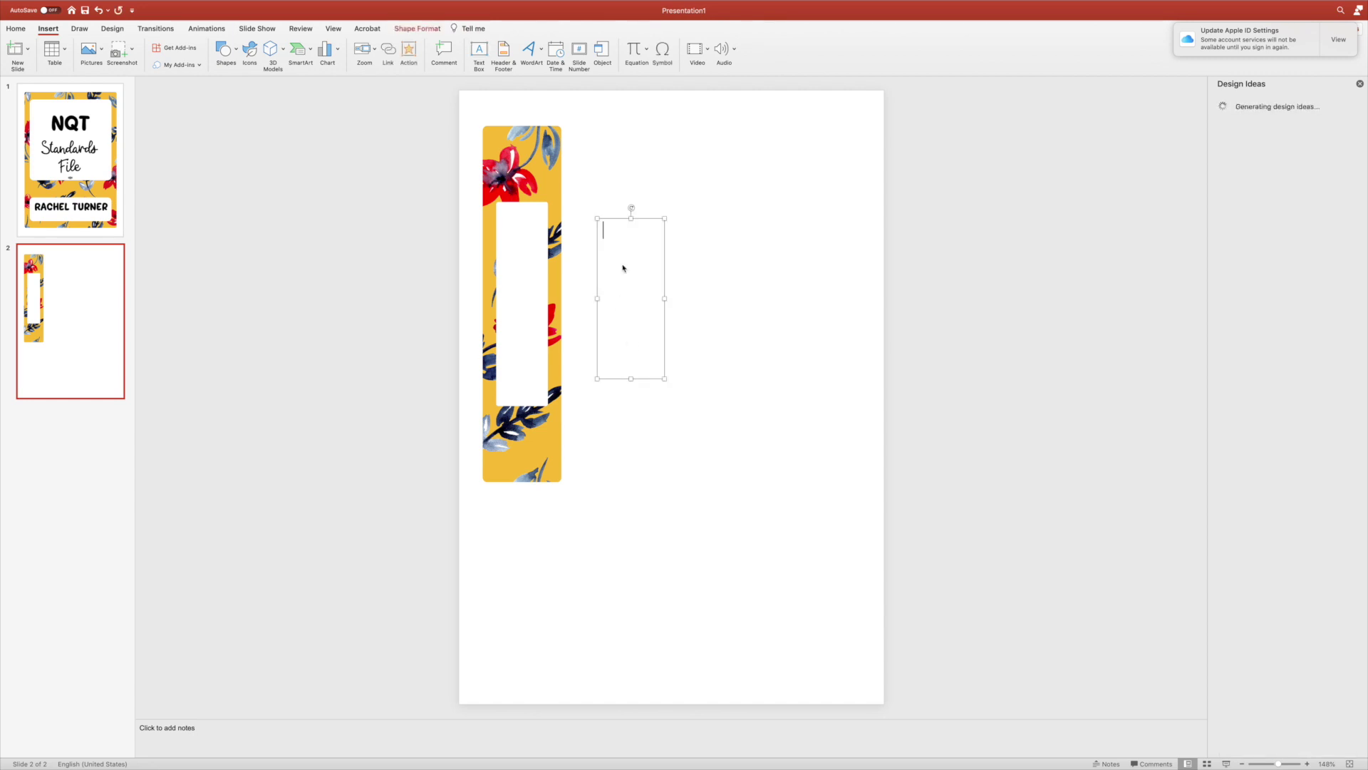
pyautogui.write('NQT FILE')
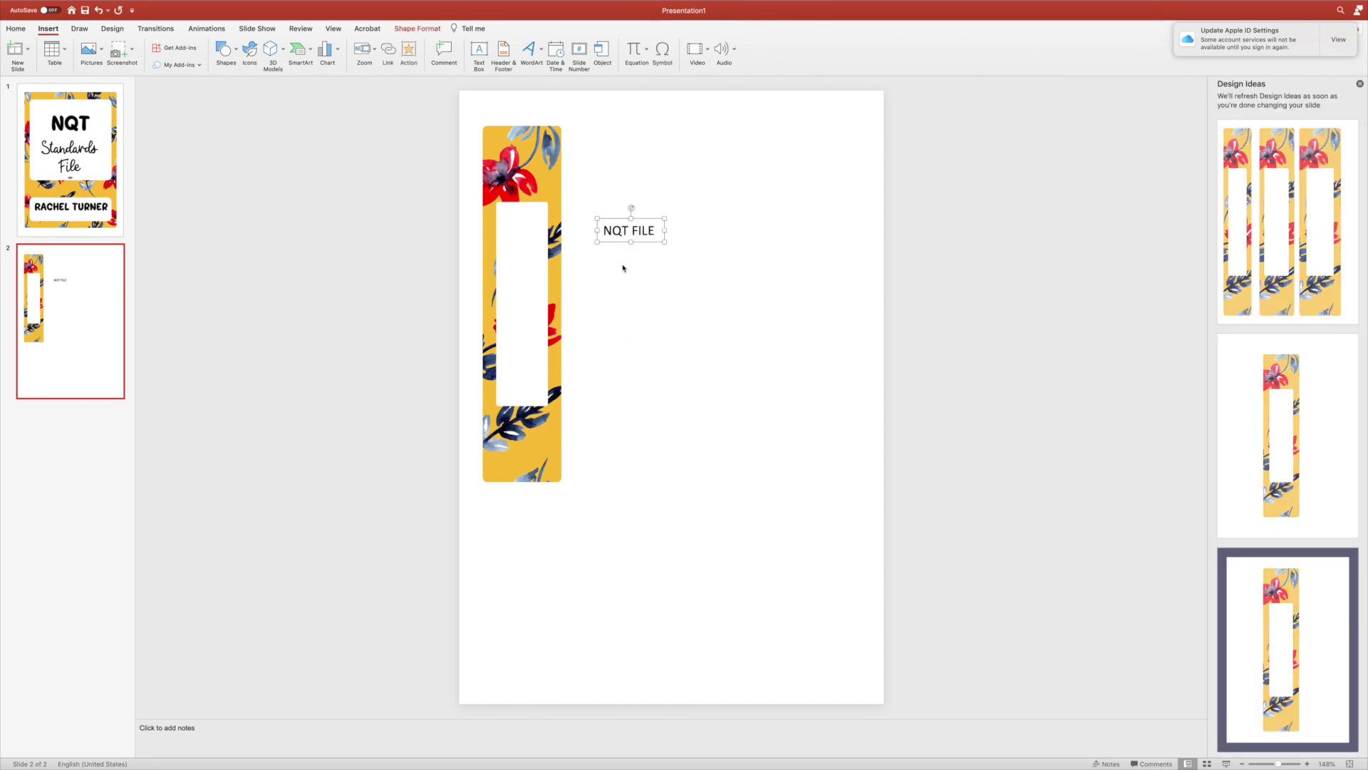
pyautogui.press('super+a')
pyautogui.click(15, 28)
pyautogui.click(247, 48)
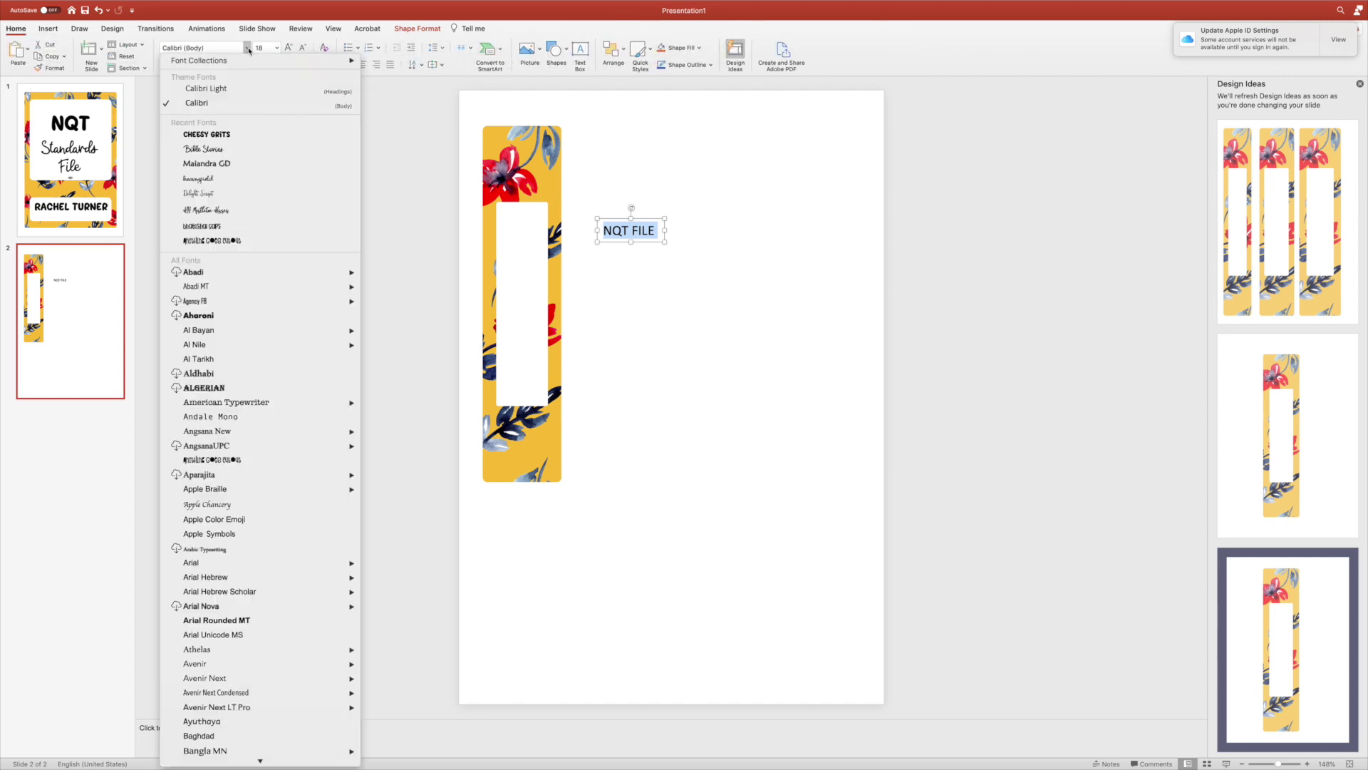
pyautogui.click(228, 134)
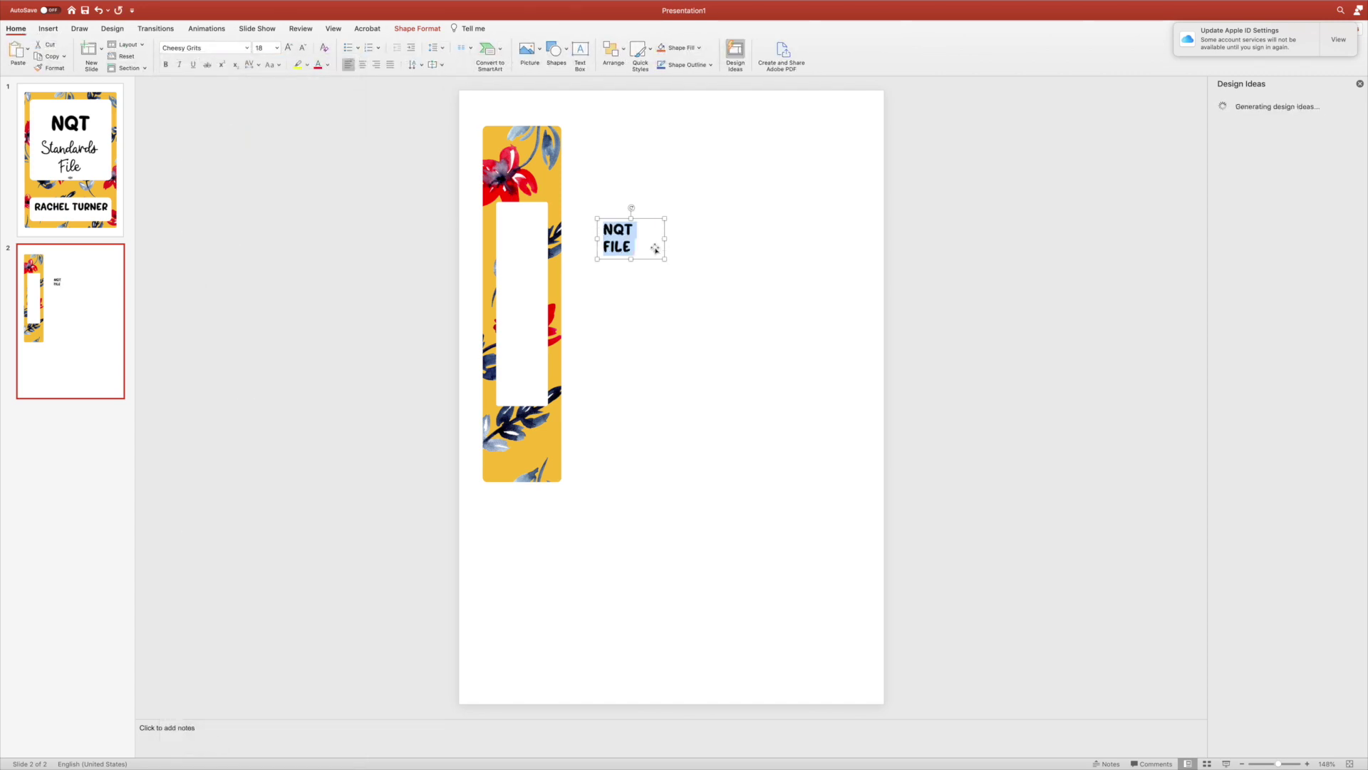
pyautogui.moveTo(664, 239); pyautogui.dragTo(736, 230)
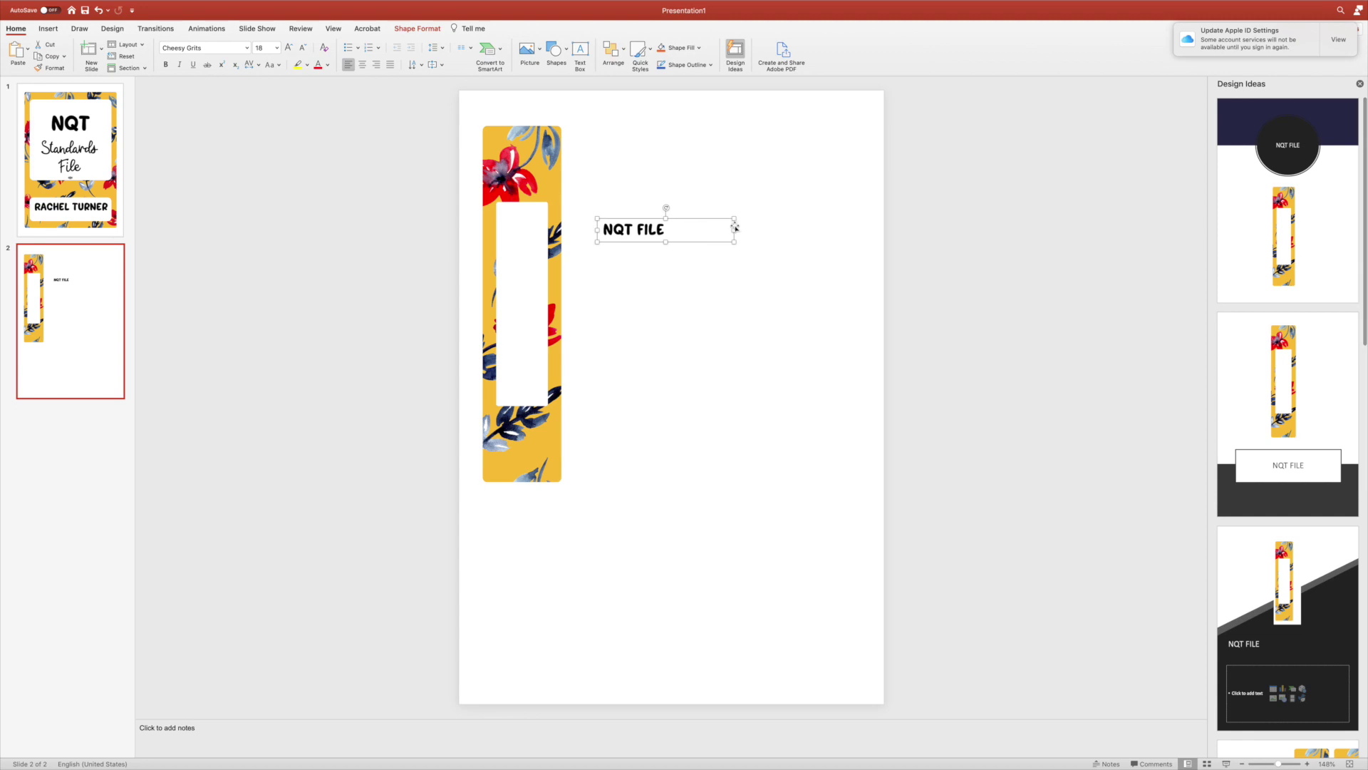
# Rotate the NQT FILE text 270° to read vertically and move it onto the white panel.
pyautogui.click(422, 66)
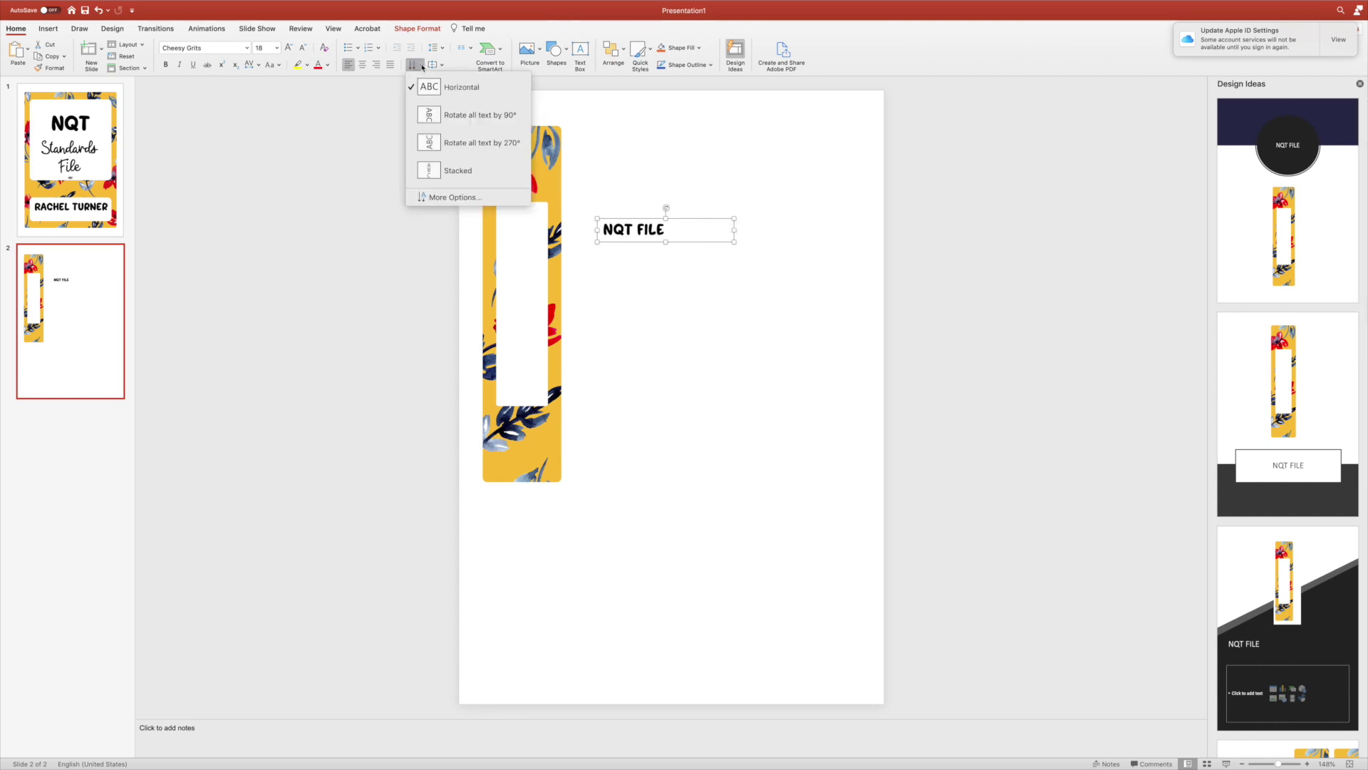
pyautogui.click(470, 142)
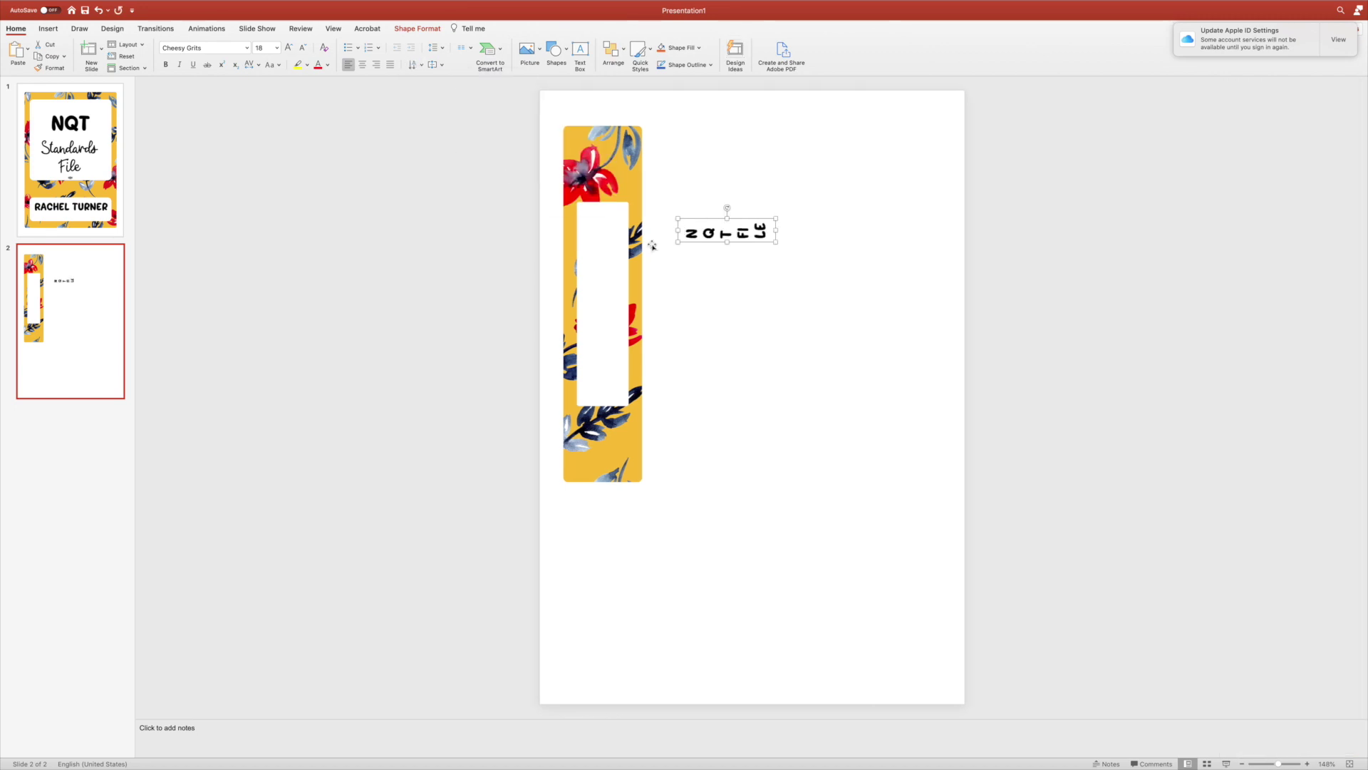
pyautogui.moveTo(727, 219); pyautogui.dragTo(727, 134)
pyautogui.moveTo(709, 205); pyautogui.dragTo(619, 295)
# Centre-align the label at 32 pt, lengthen the box, and centre it on the panel.
pyautogui.tripleClick(608, 296)
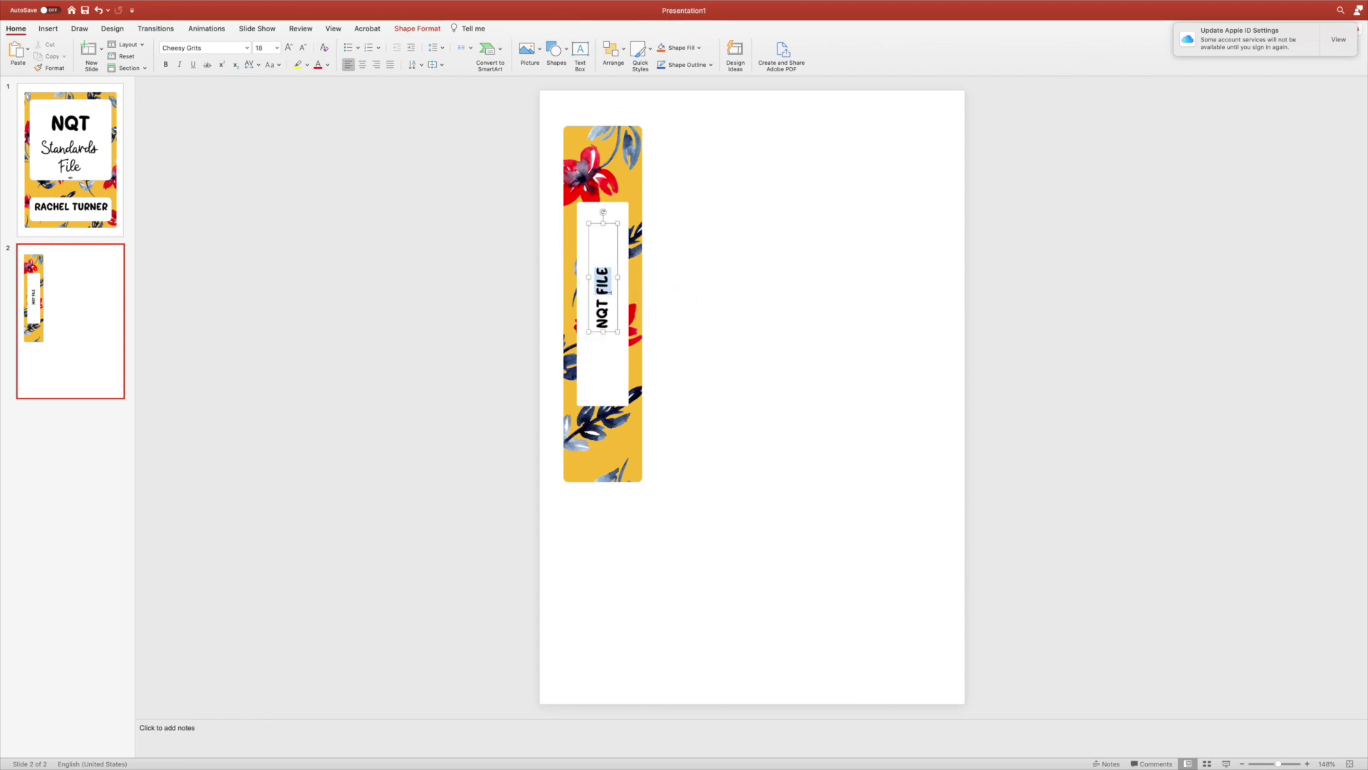
pyautogui.click(362, 64)
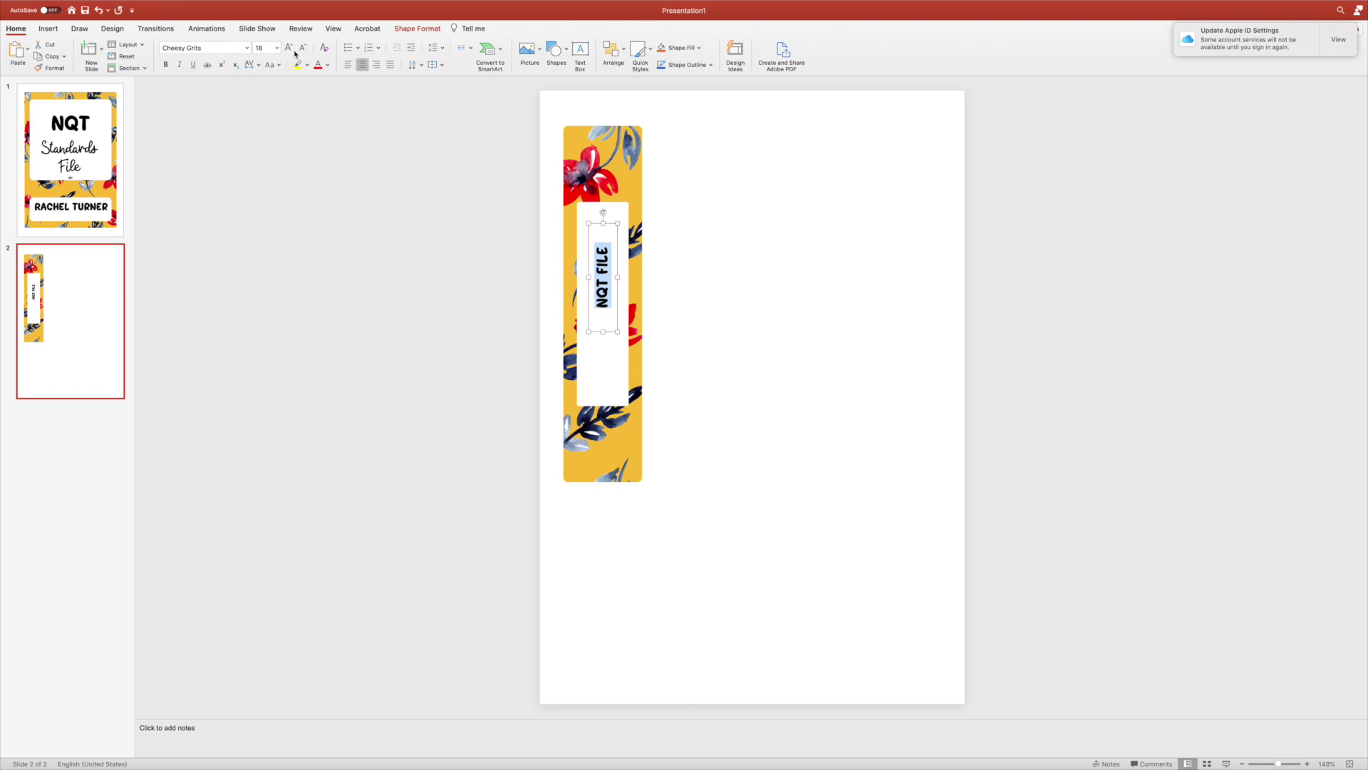
pyautogui.click(277, 48)
pyautogui.click(272, 183)
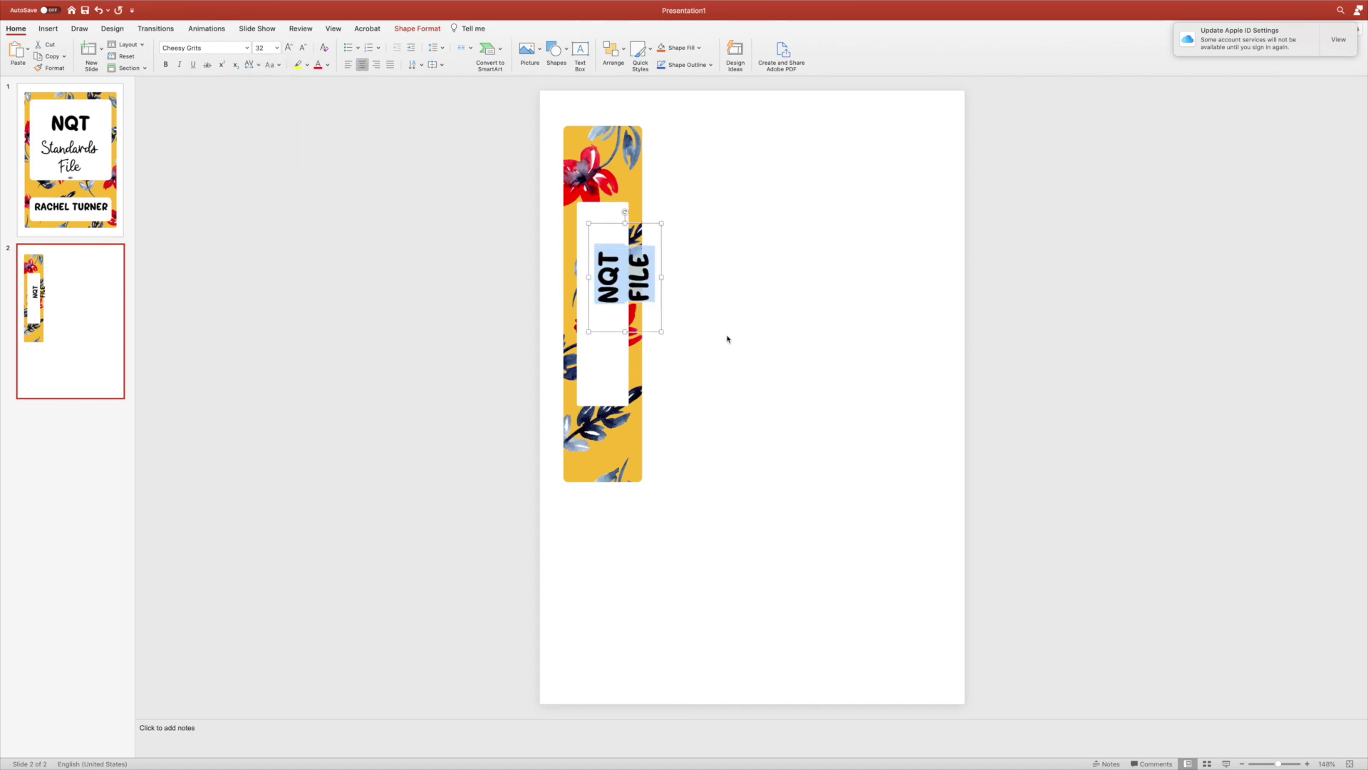
pyautogui.click(630, 315)
pyautogui.moveTo(626, 332); pyautogui.dragTo(628, 397)
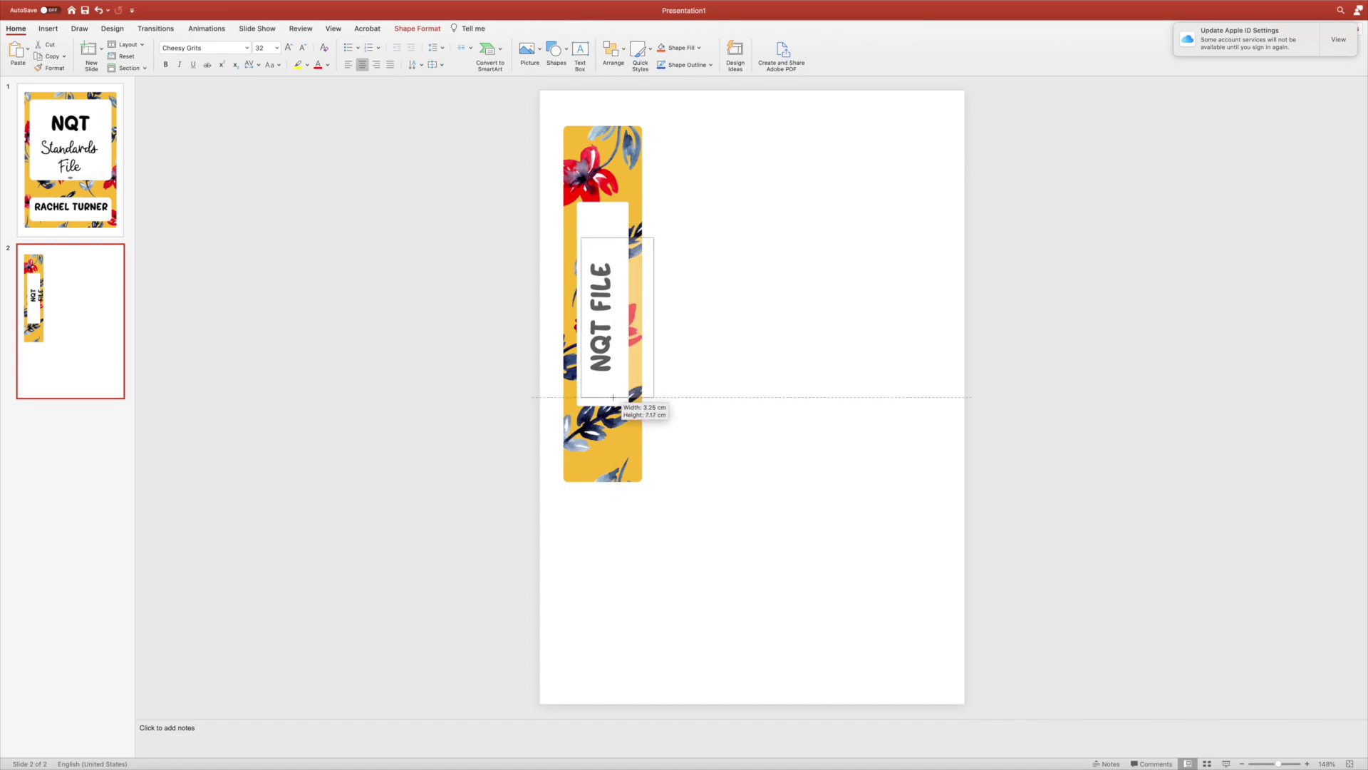
pyautogui.click(678, 382)
pyautogui.click(611, 253)
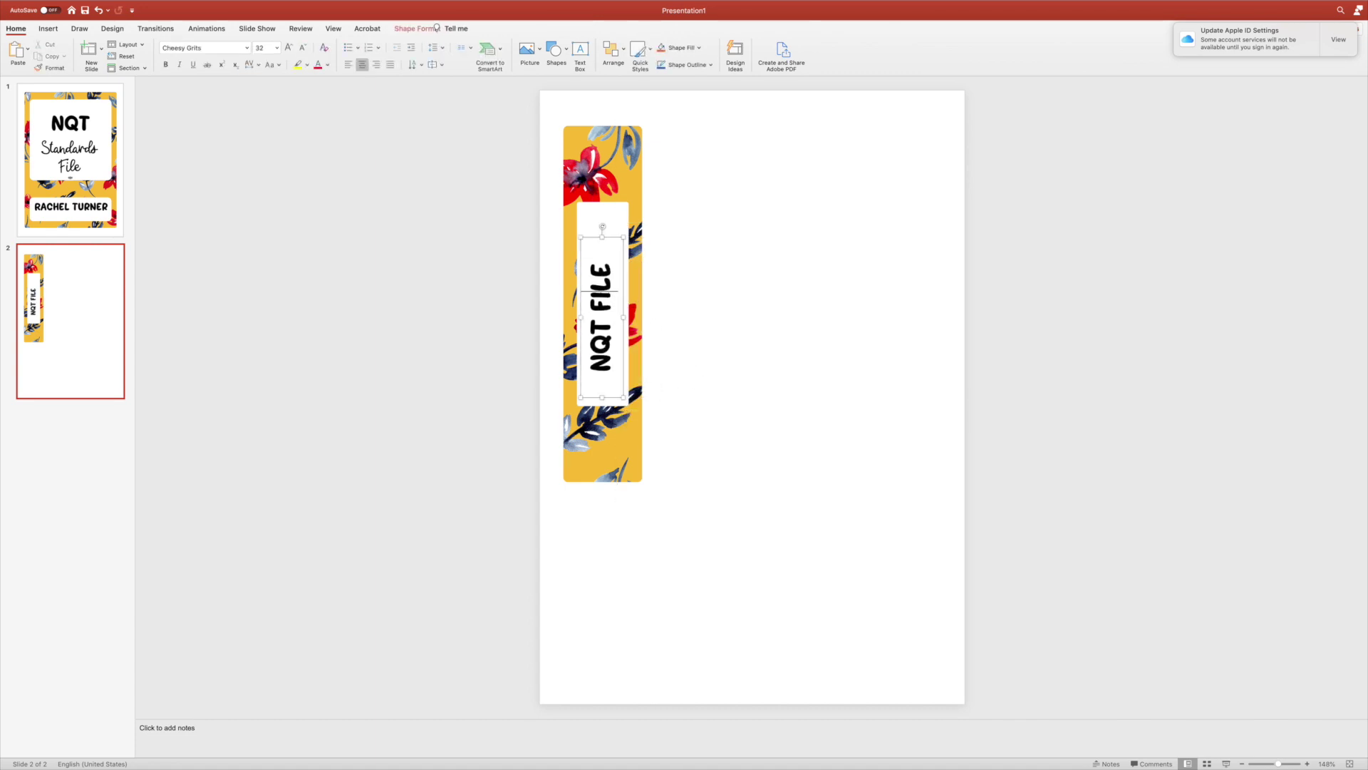
pyautogui.moveTo(625, 248); pyautogui.dragTo(625, 234)
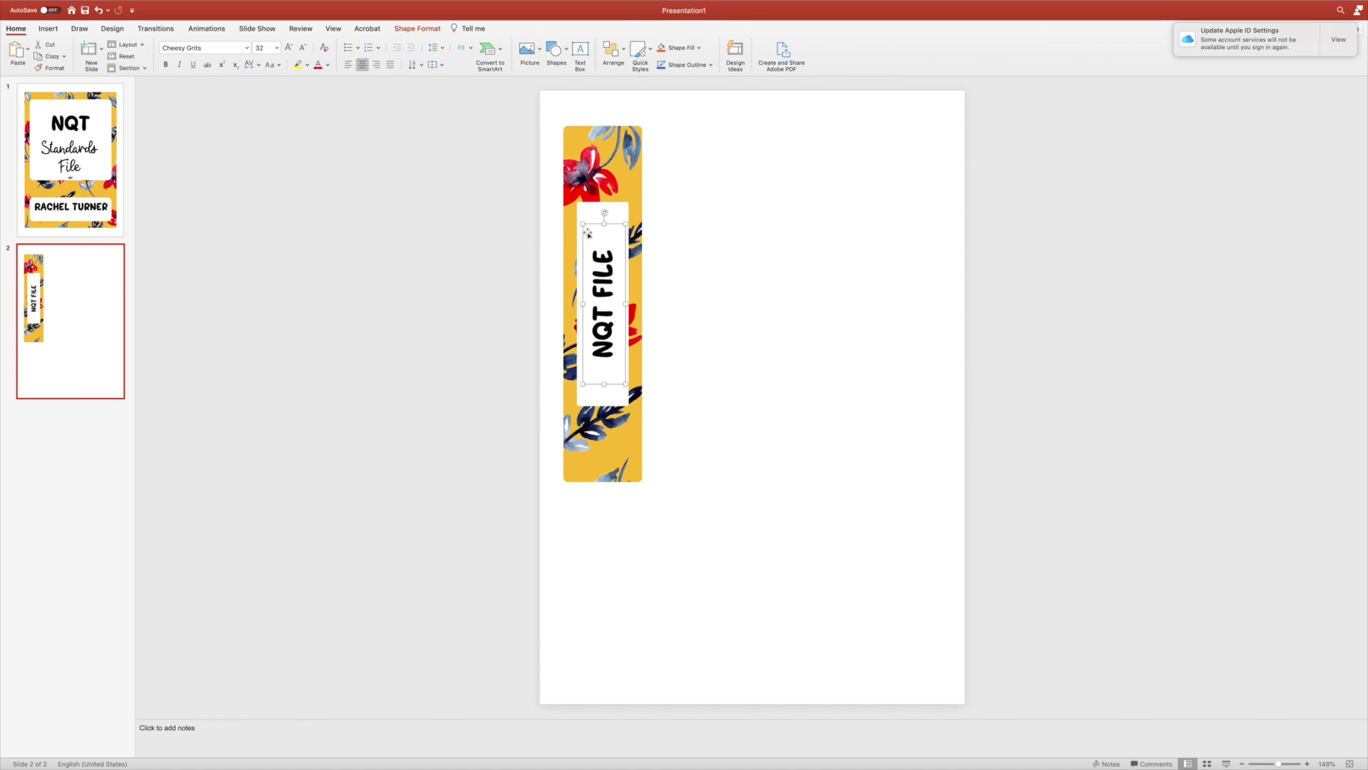
# Switch to the cover slide (slide 1).
pyautogui.click(75, 129)
pyautogui.click(64, 308)
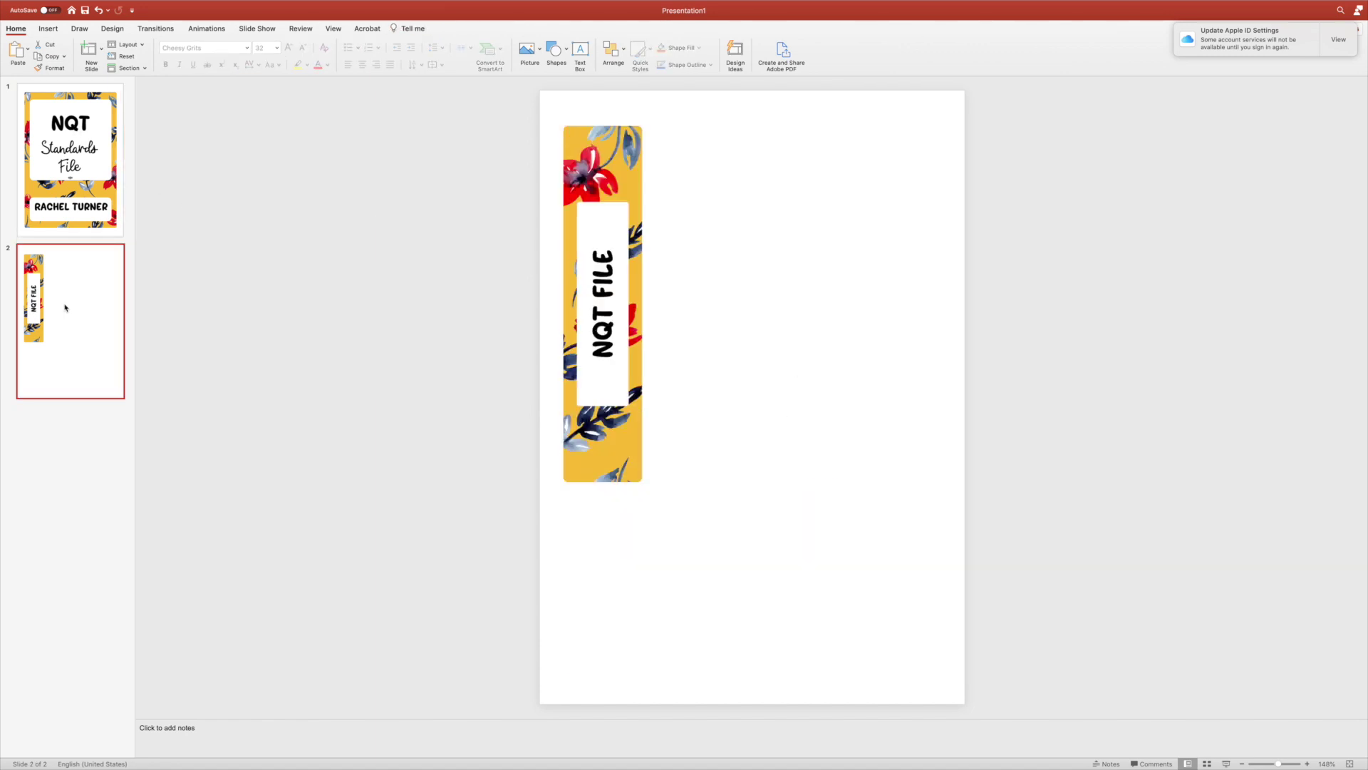
pyautogui.click(95, 188)
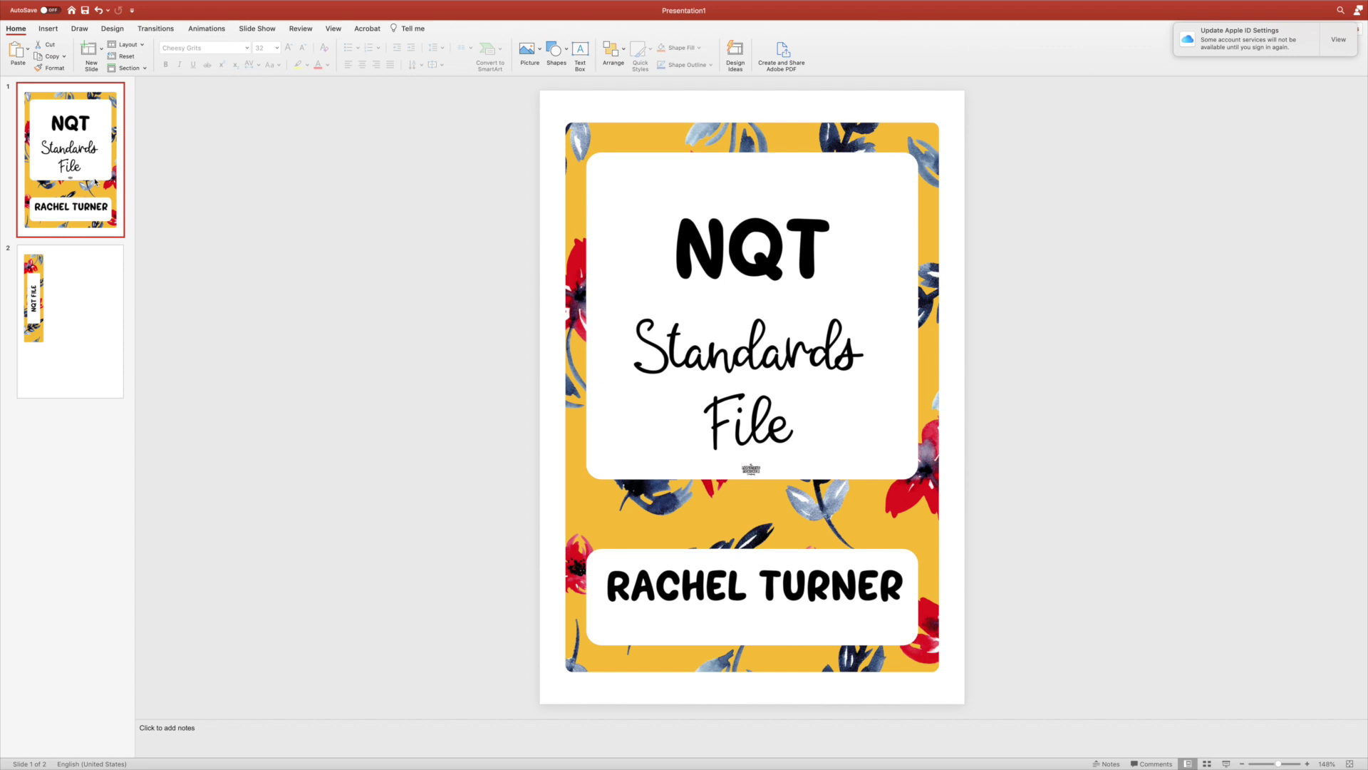
# Go to slide 2 showing the vertical NQT FILE floral spine label.
pyautogui.click(83, 305)
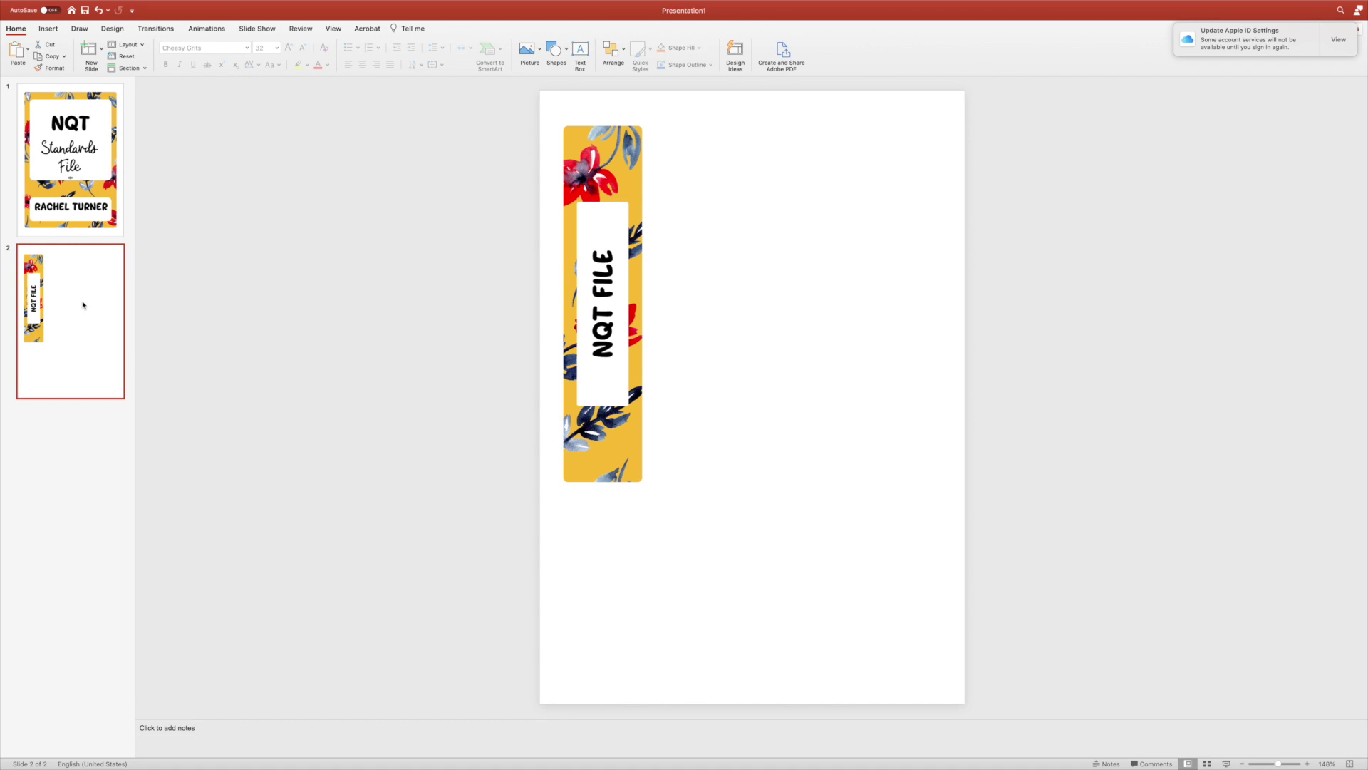